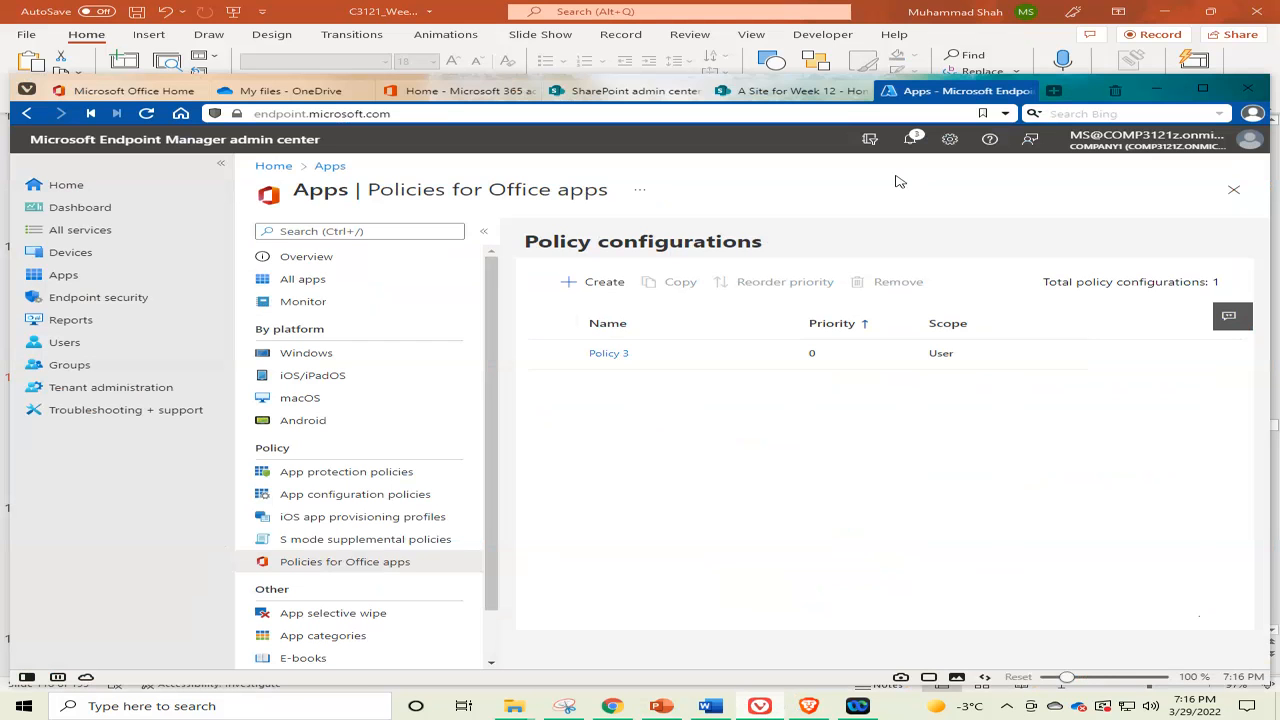
Close the Endpoint Manager, Week 12 site, SharePoint admin center and OneDrive browser tabs
click(1025, 92)
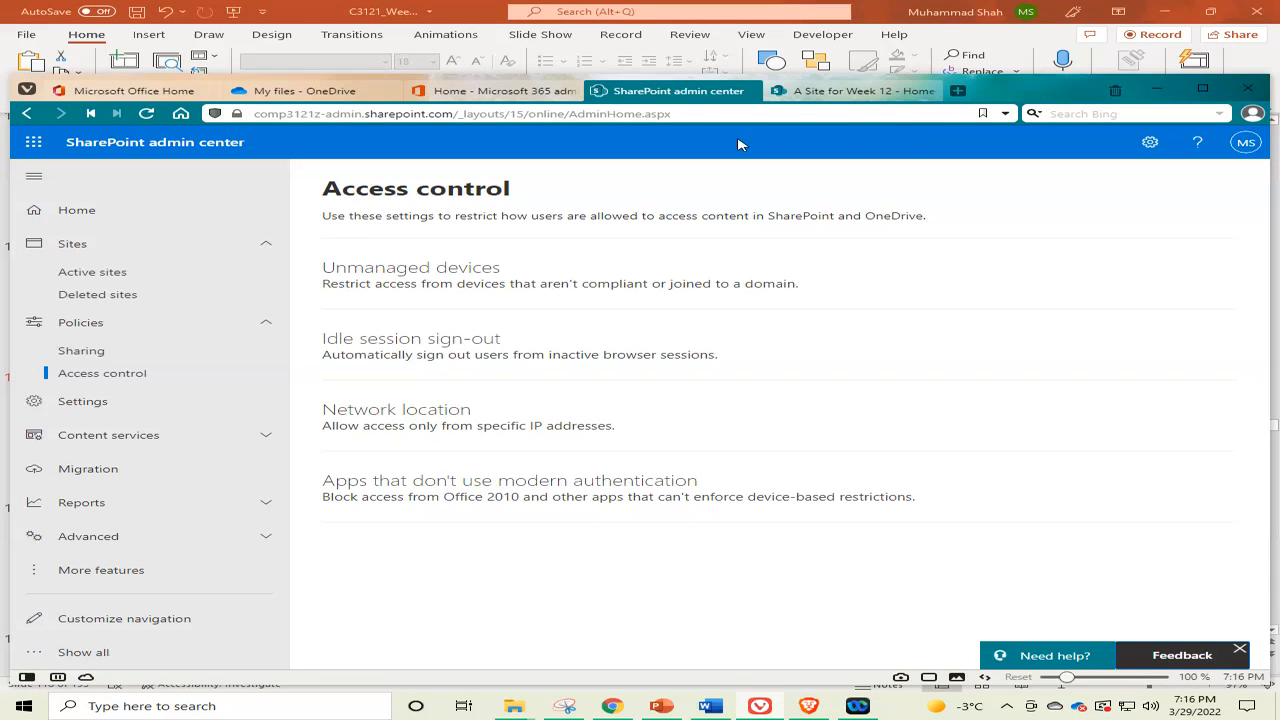
mouse_move(880, 96)
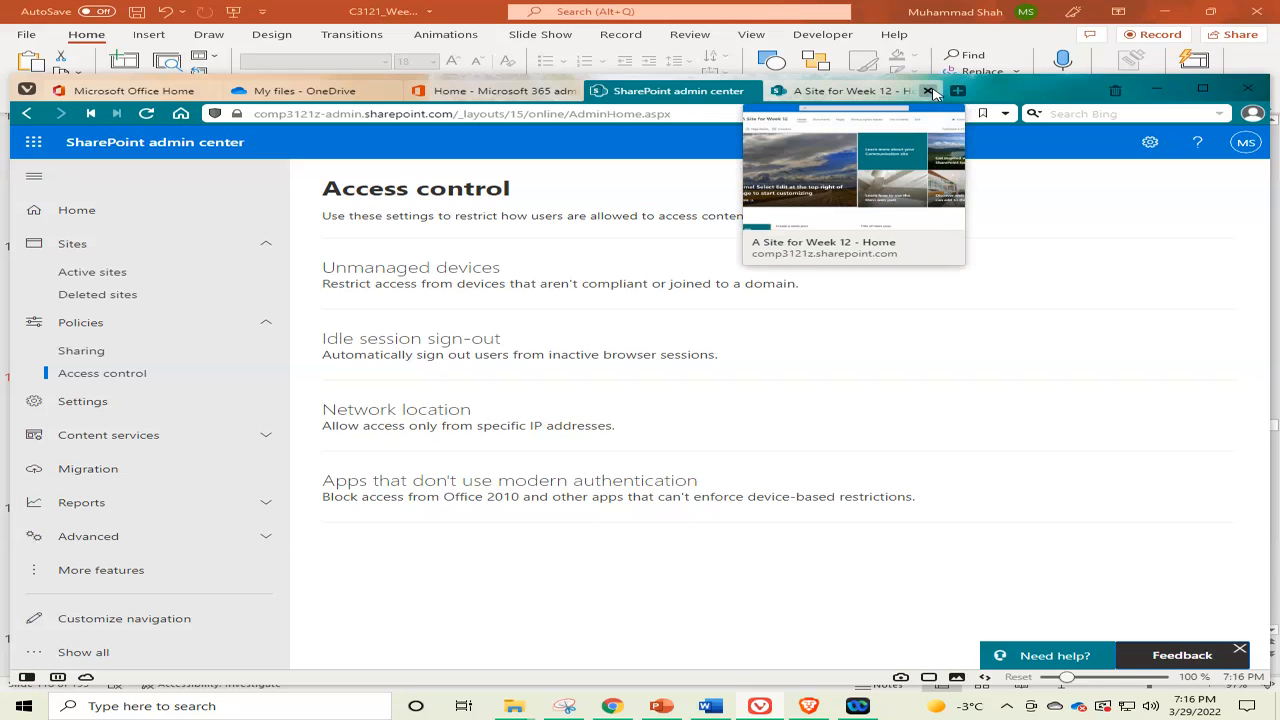
click(928, 91)
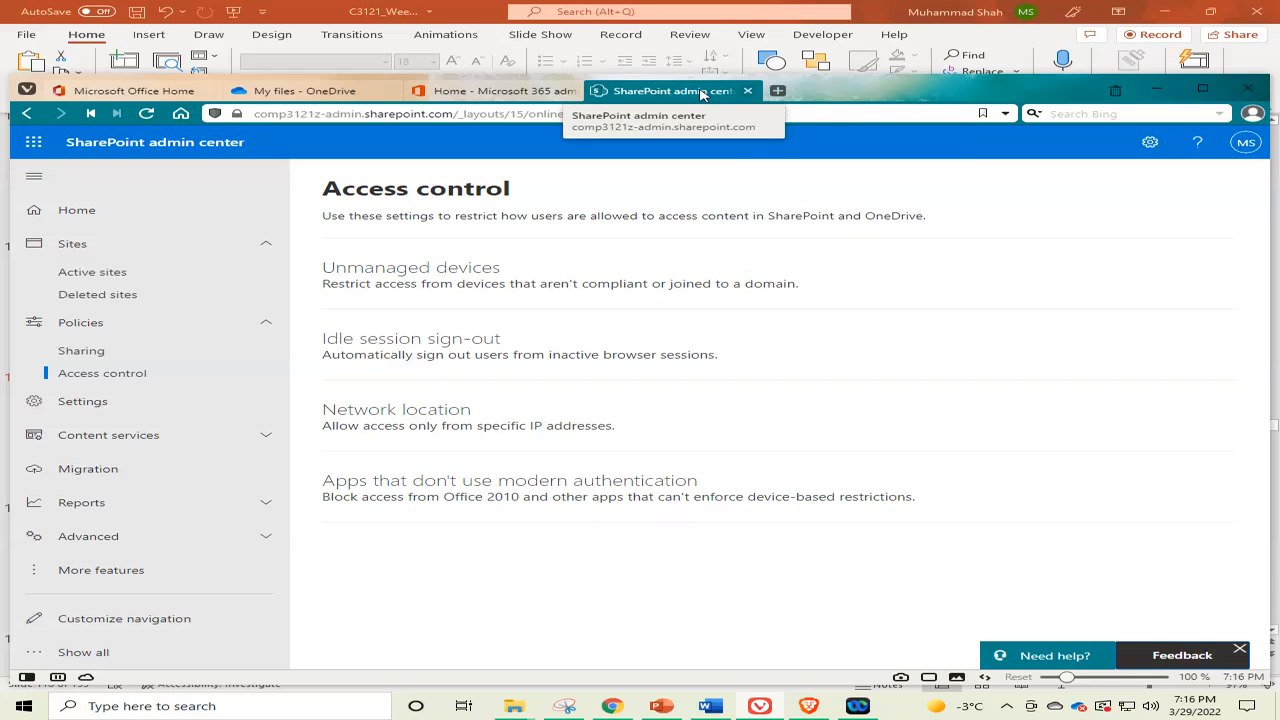
click(748, 92)
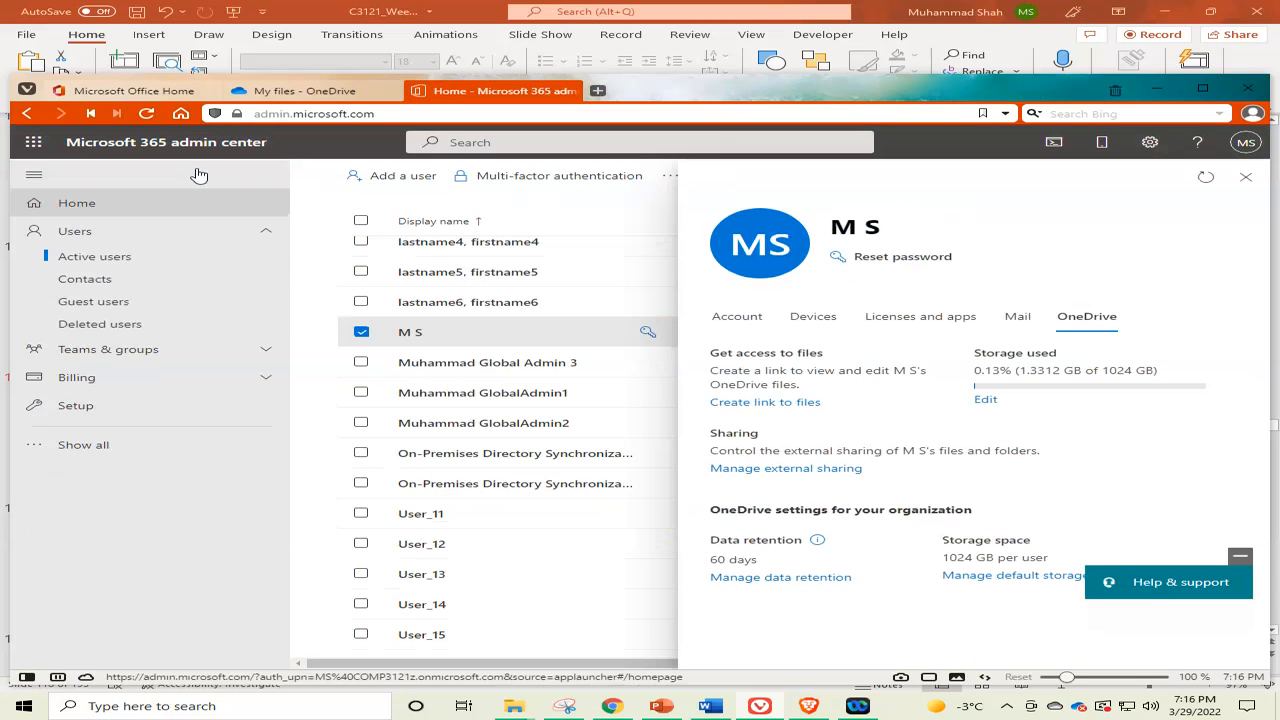
click(389, 93)
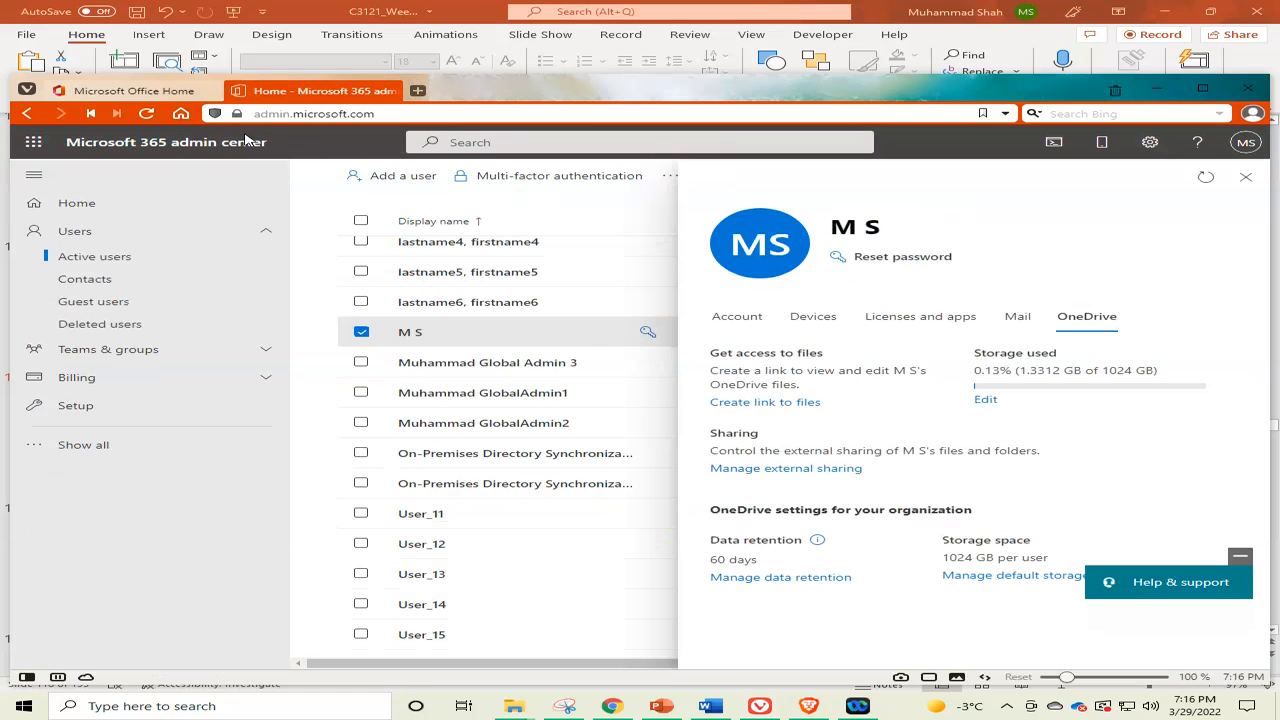
Expand the full navigation of the Microsoft 365 admin center and open the SharePoint admin center from it
click(55, 90)
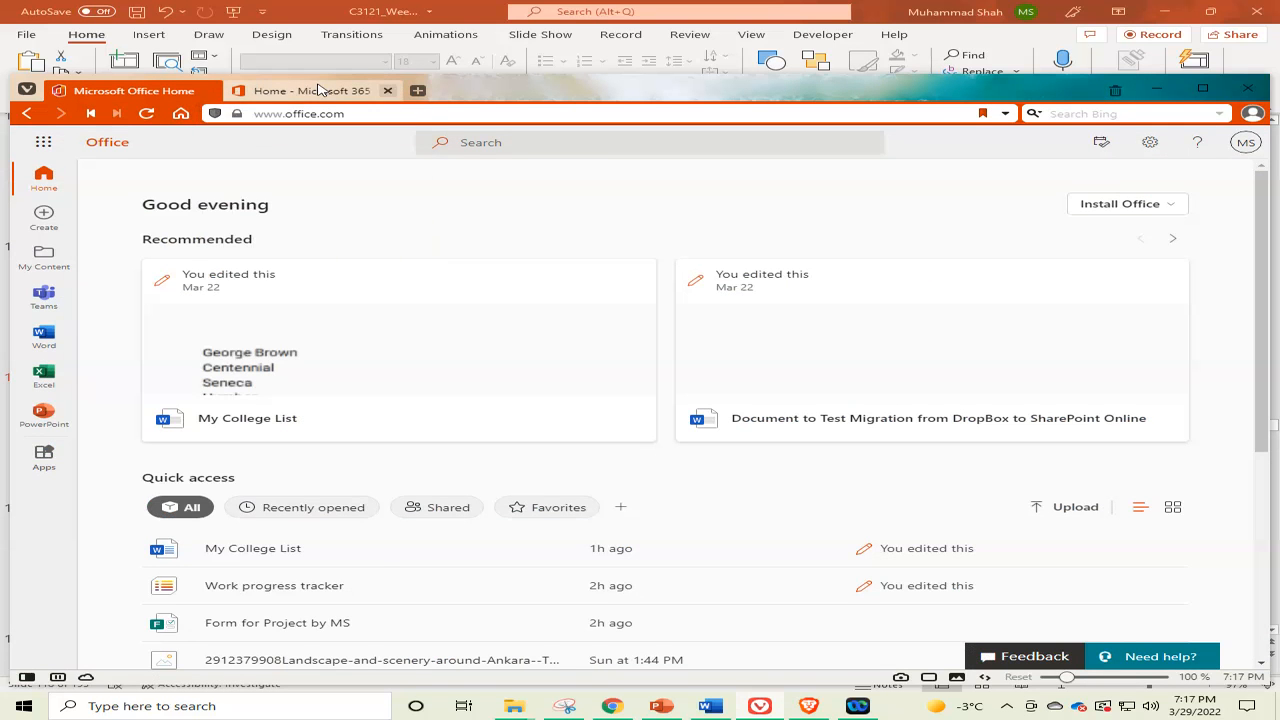
click(40, 146)
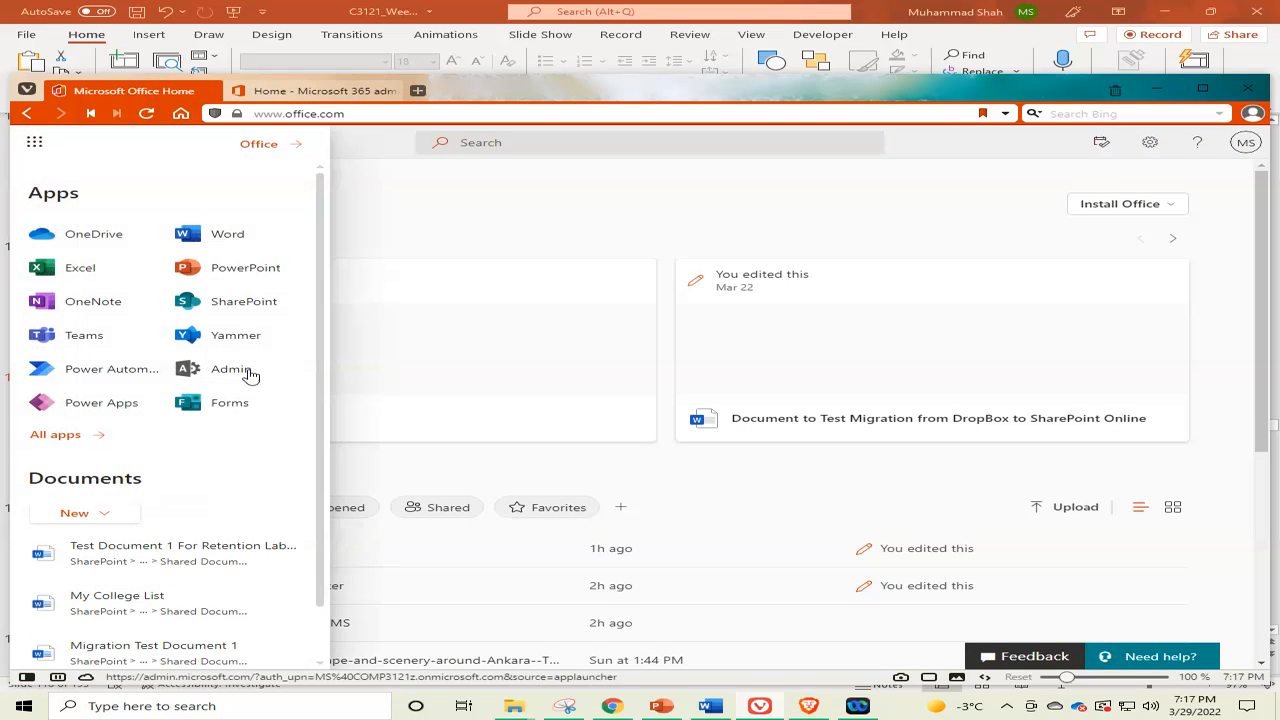
click(305, 88)
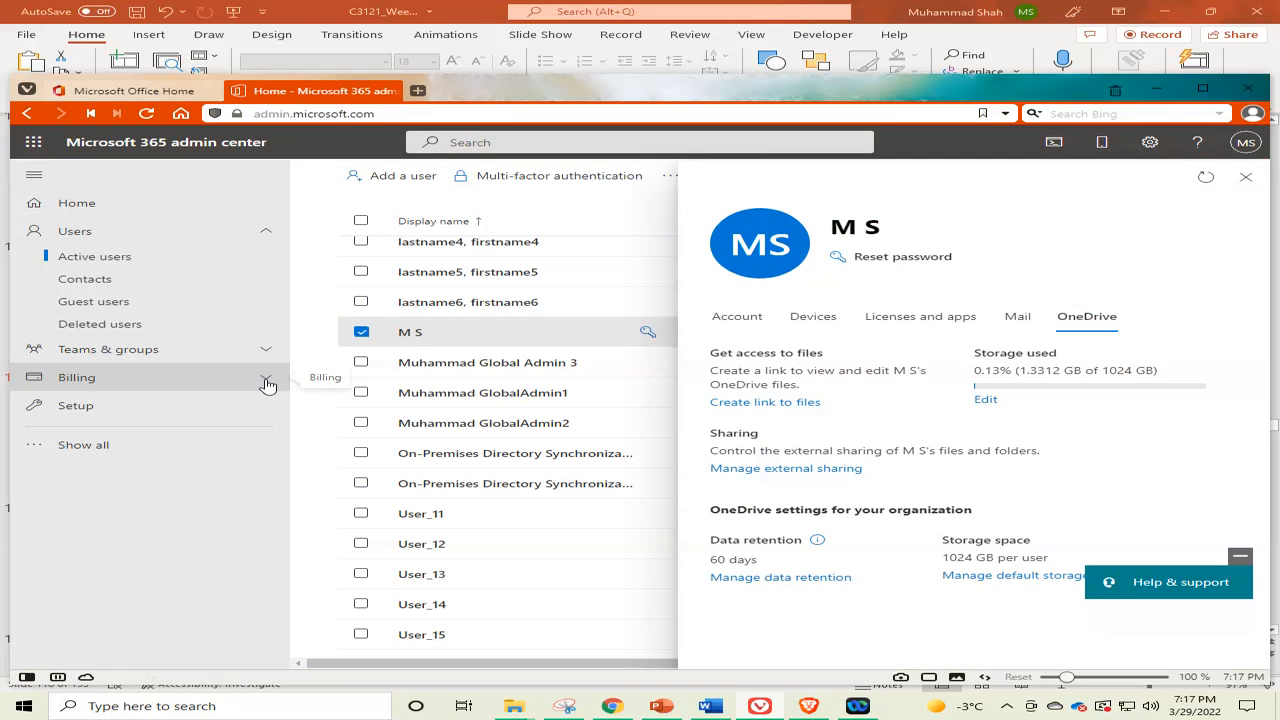
click(80, 444)
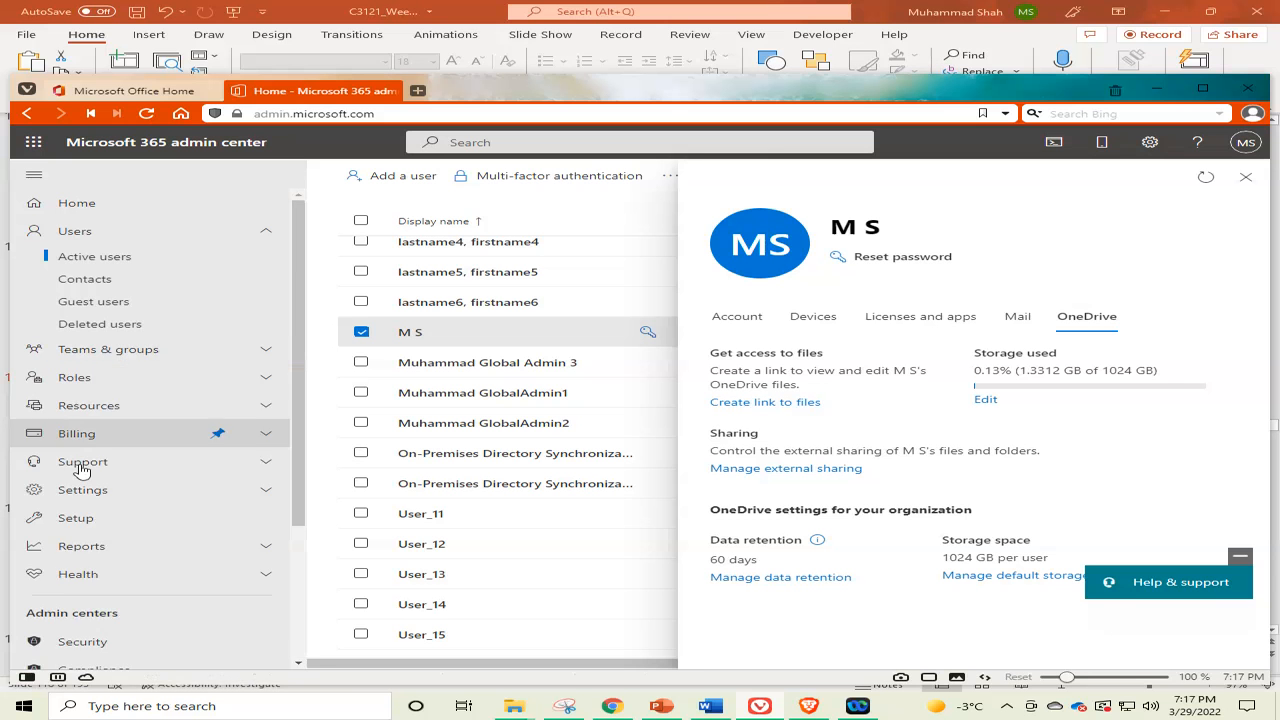
scroll(88, 535, down, 2)
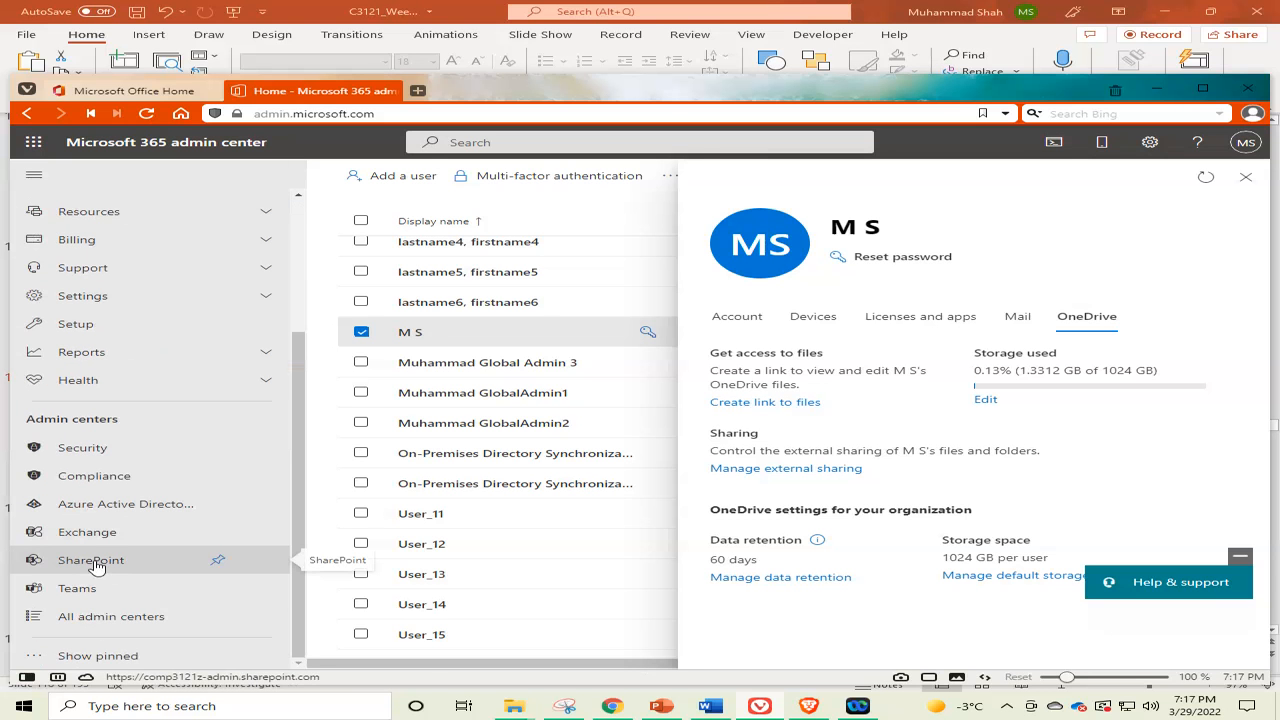
click(91, 562)
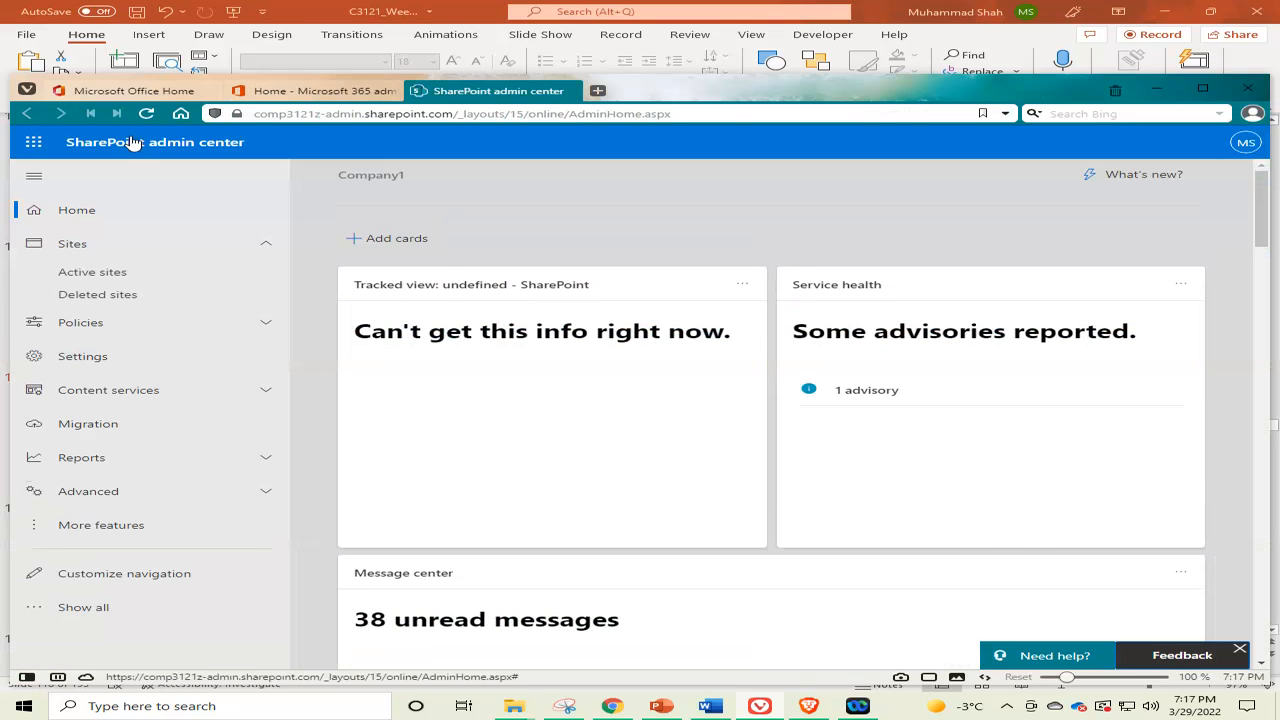
Open the Compliance center from the full list of Office apps and move its browser tab to the end
click(55, 90)
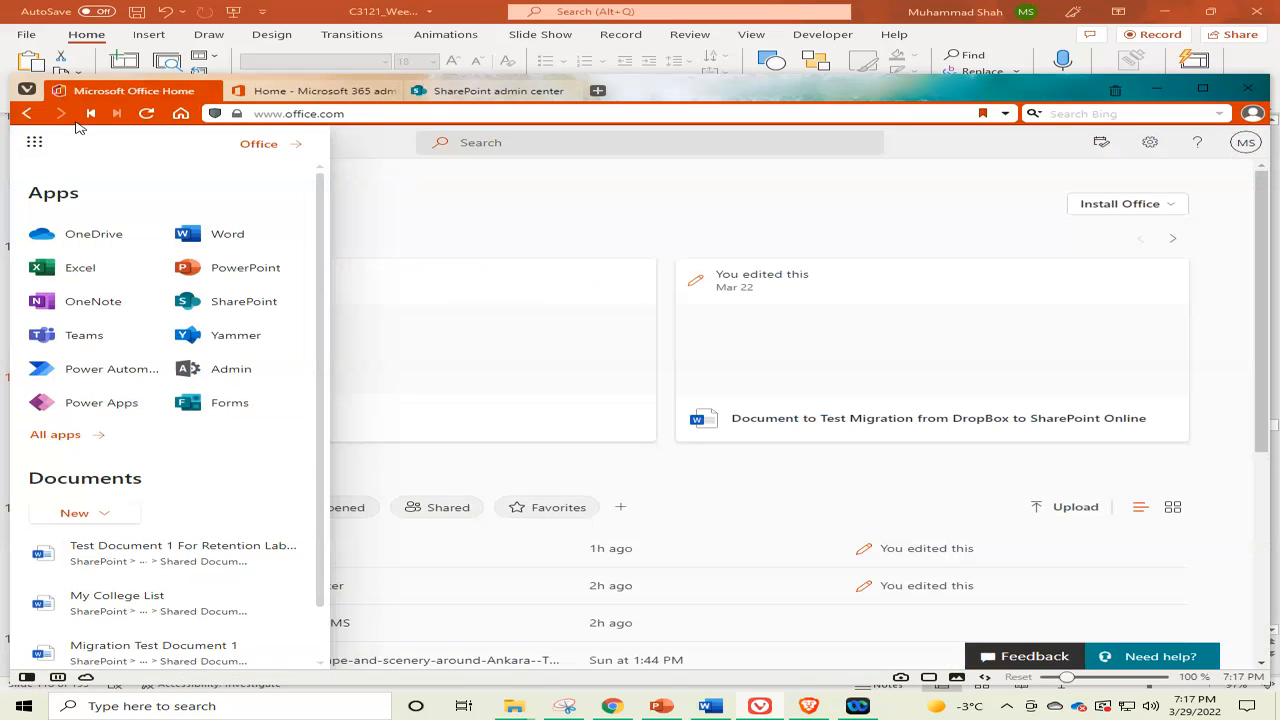
click(58, 435)
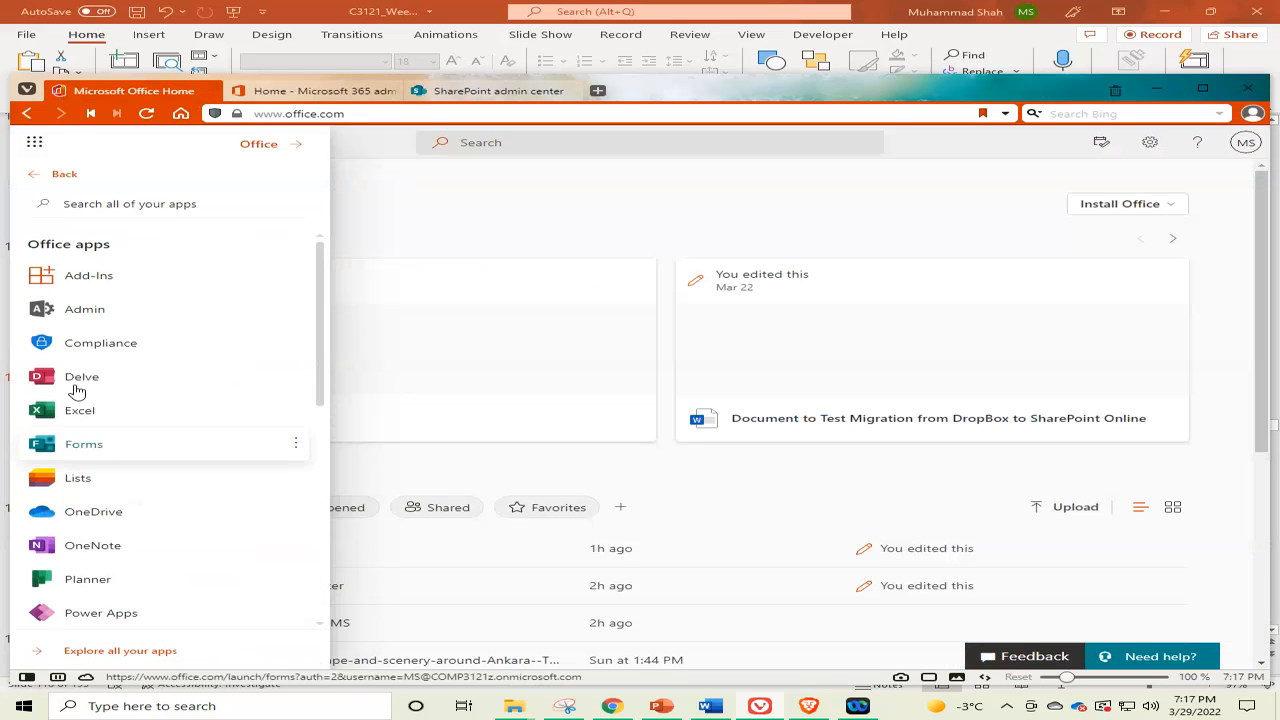
scroll(190, 325, down, 1)
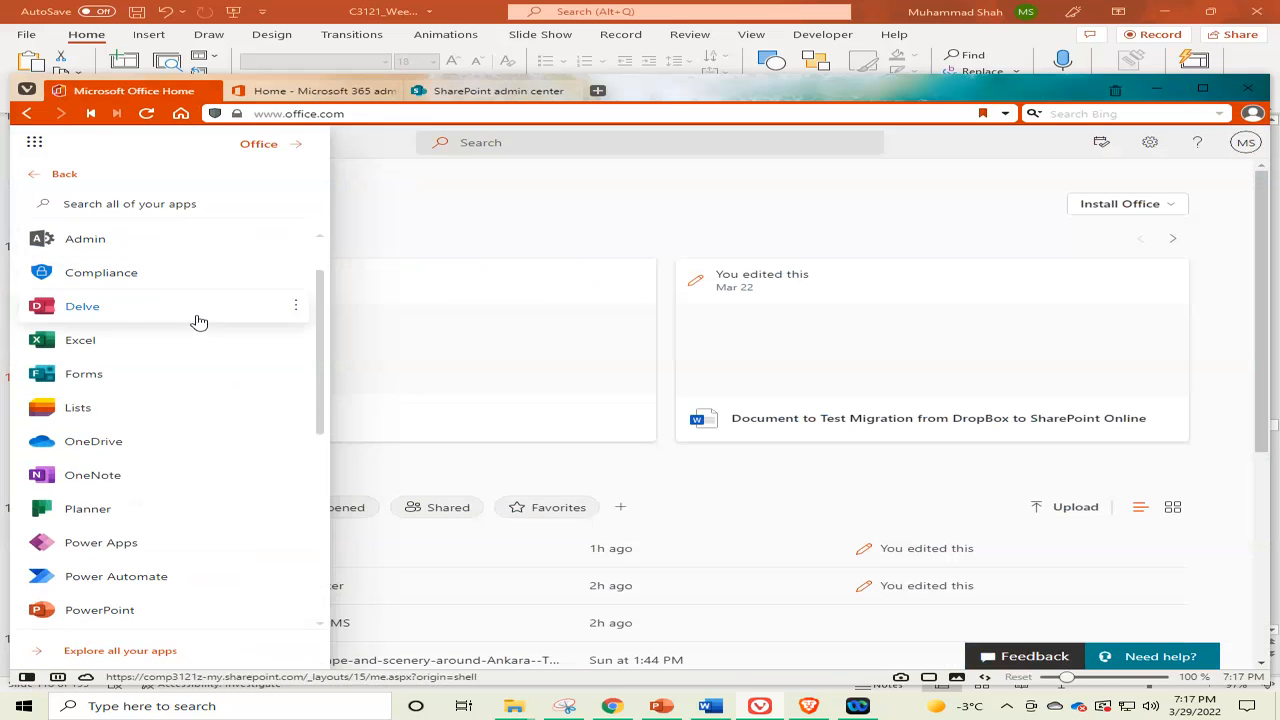
click(90, 276)
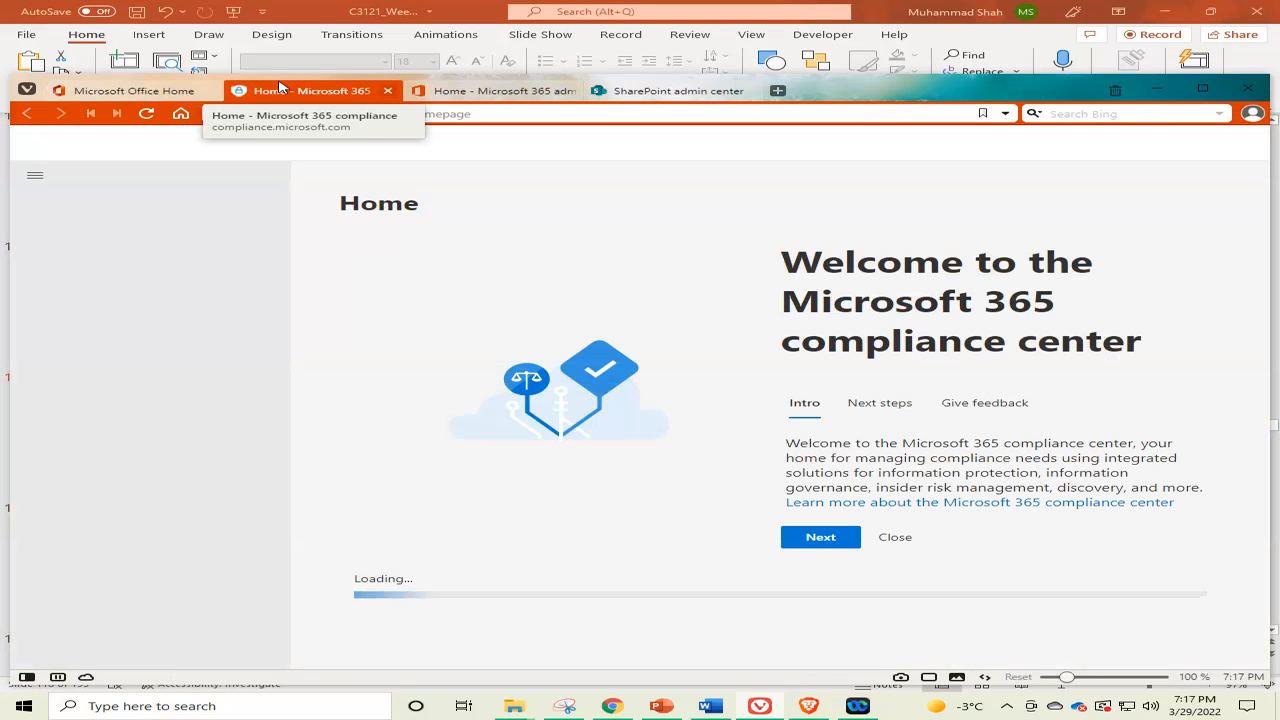
drag(280, 88, 650, 90)
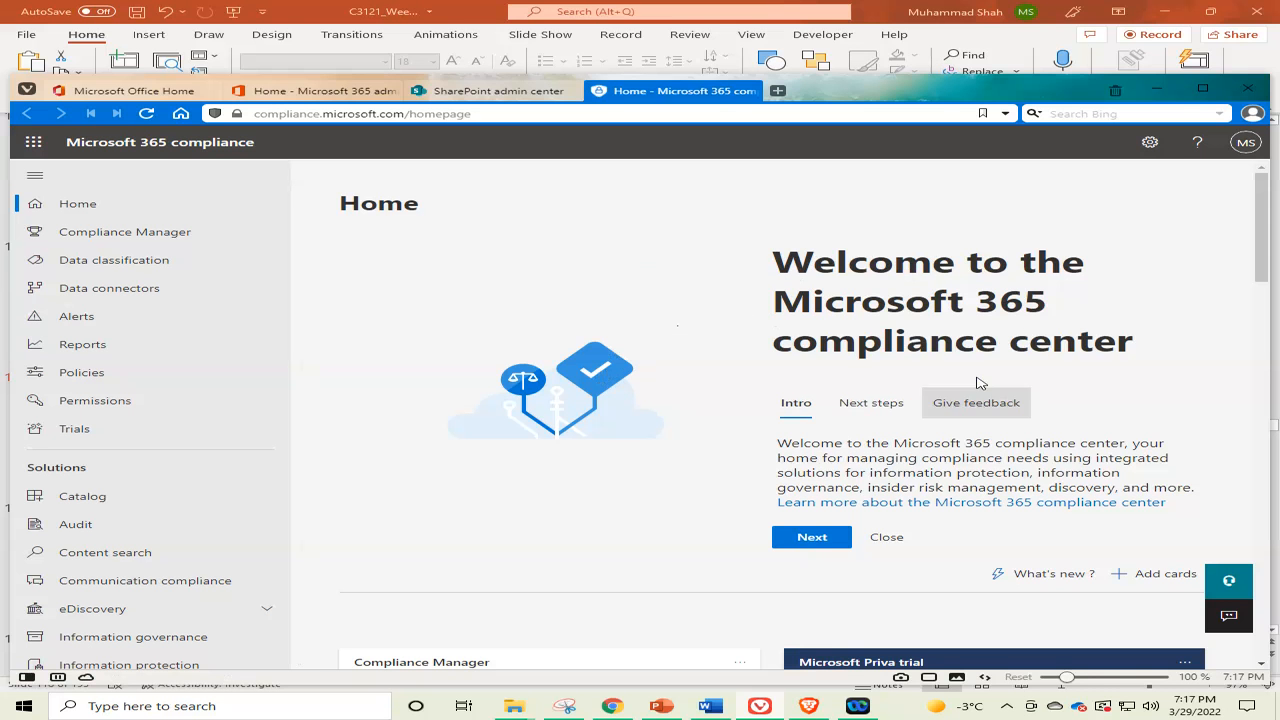
Open the Audit search in the compliance center and set its date range from February 8 to February 28, 2022
drag(1262, 205, 1269, 123)
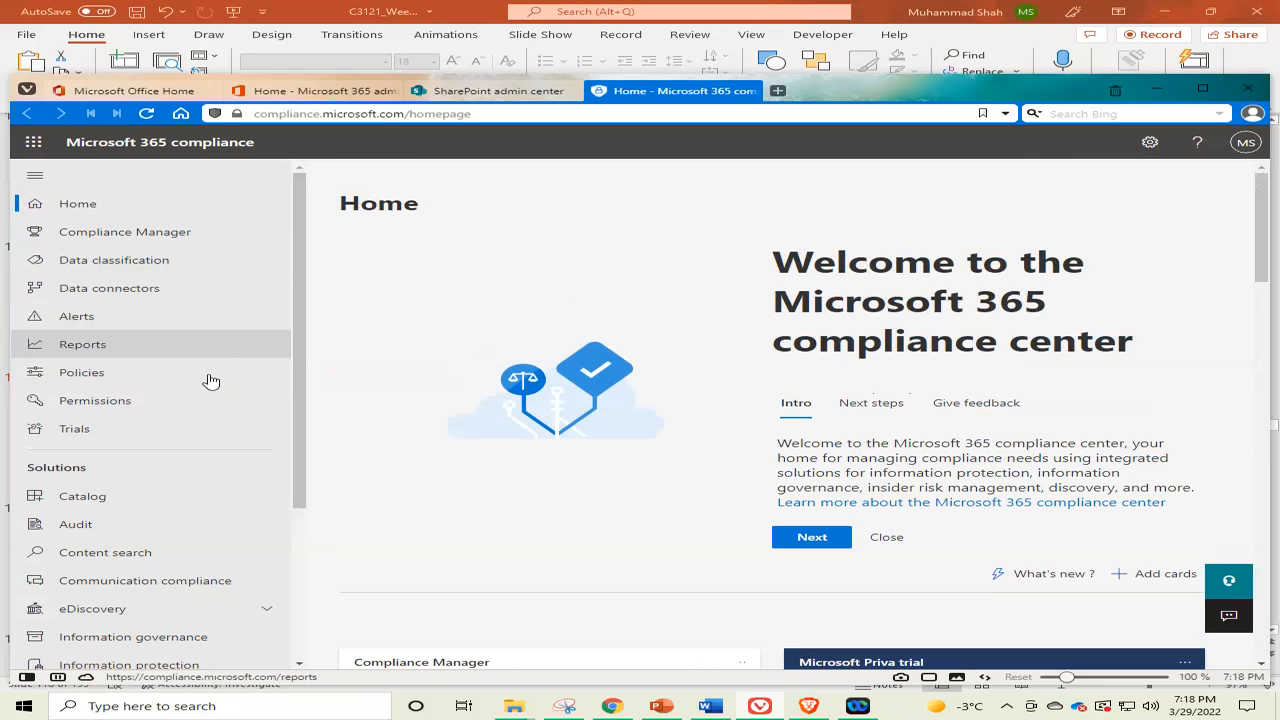
click(80, 530)
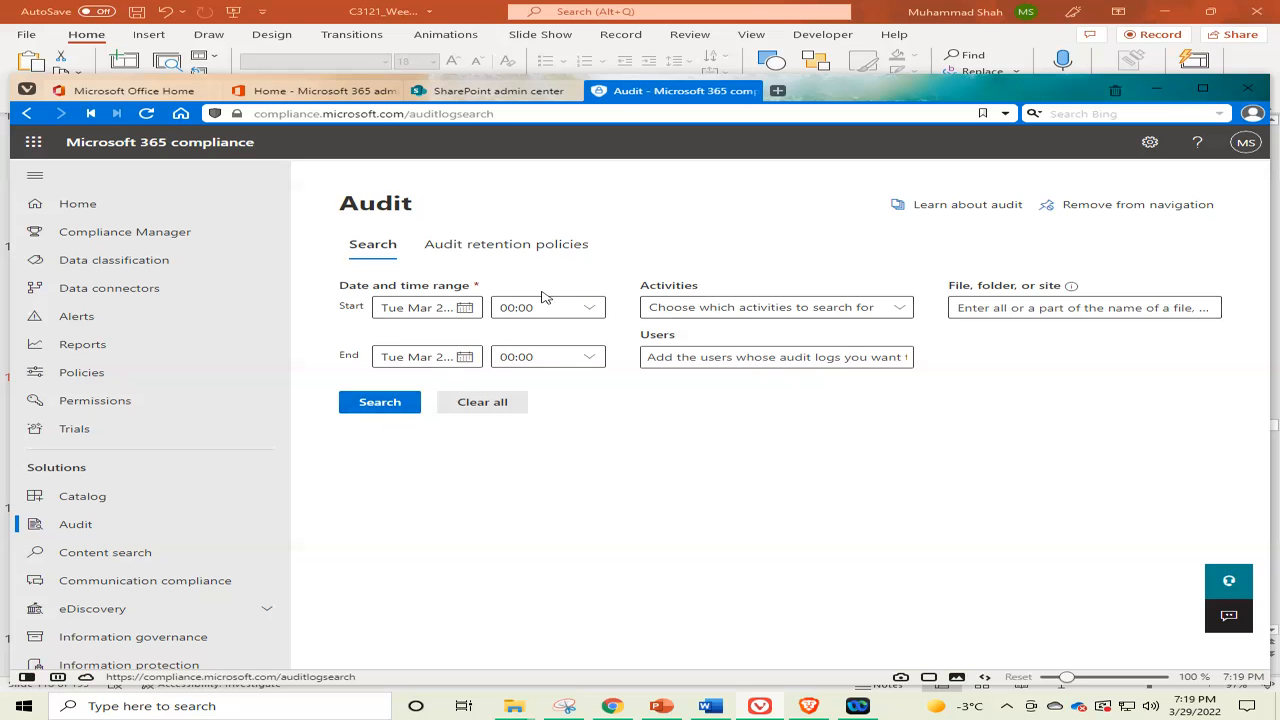
click(465, 309)
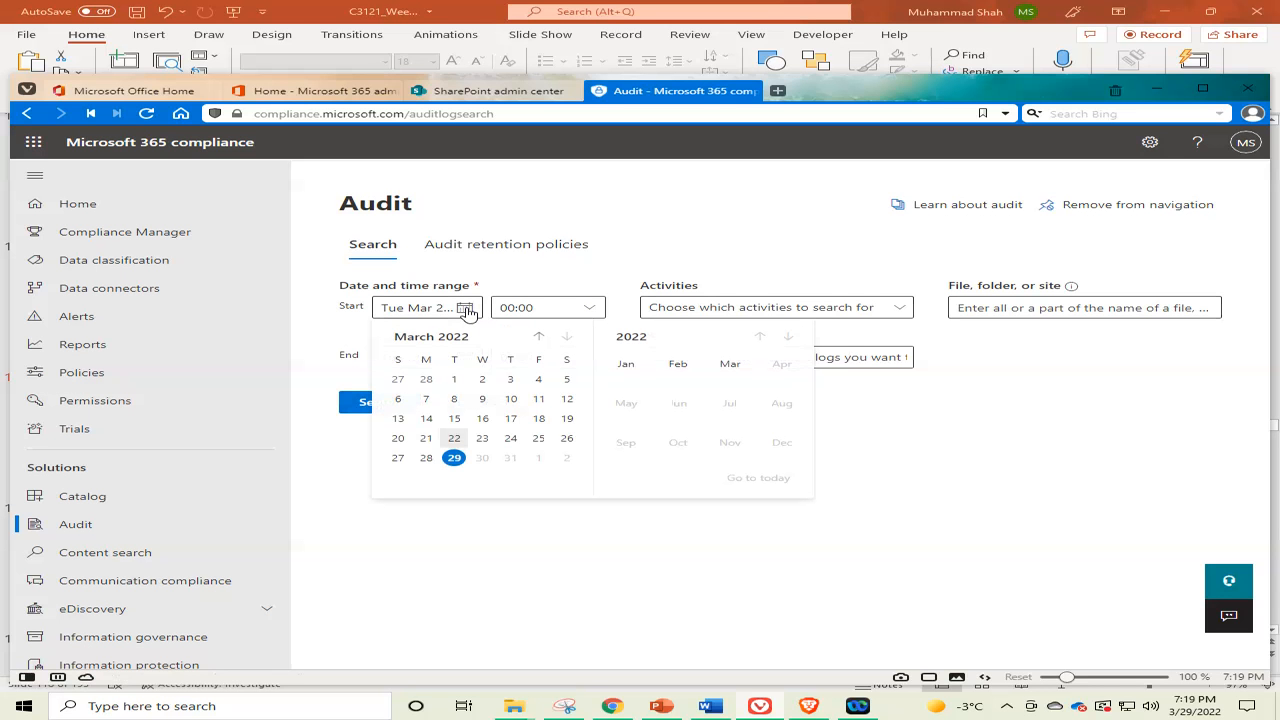
click(540, 338)
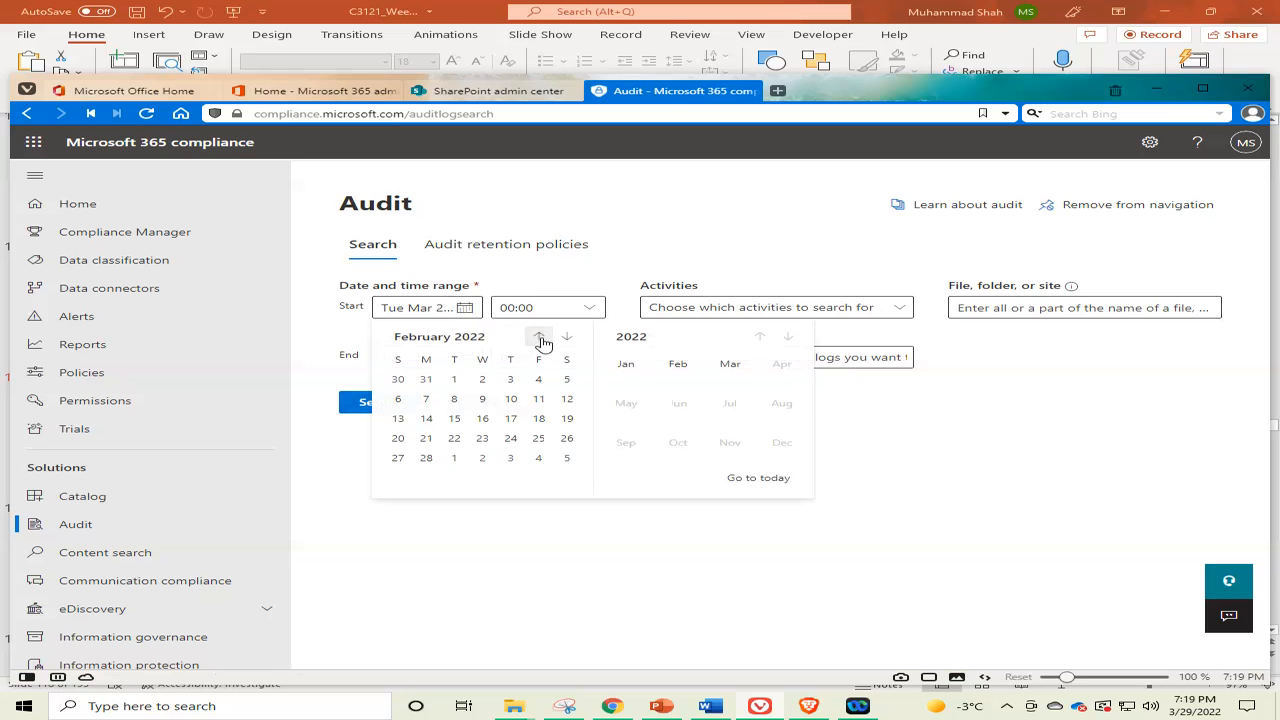
click(454, 397)
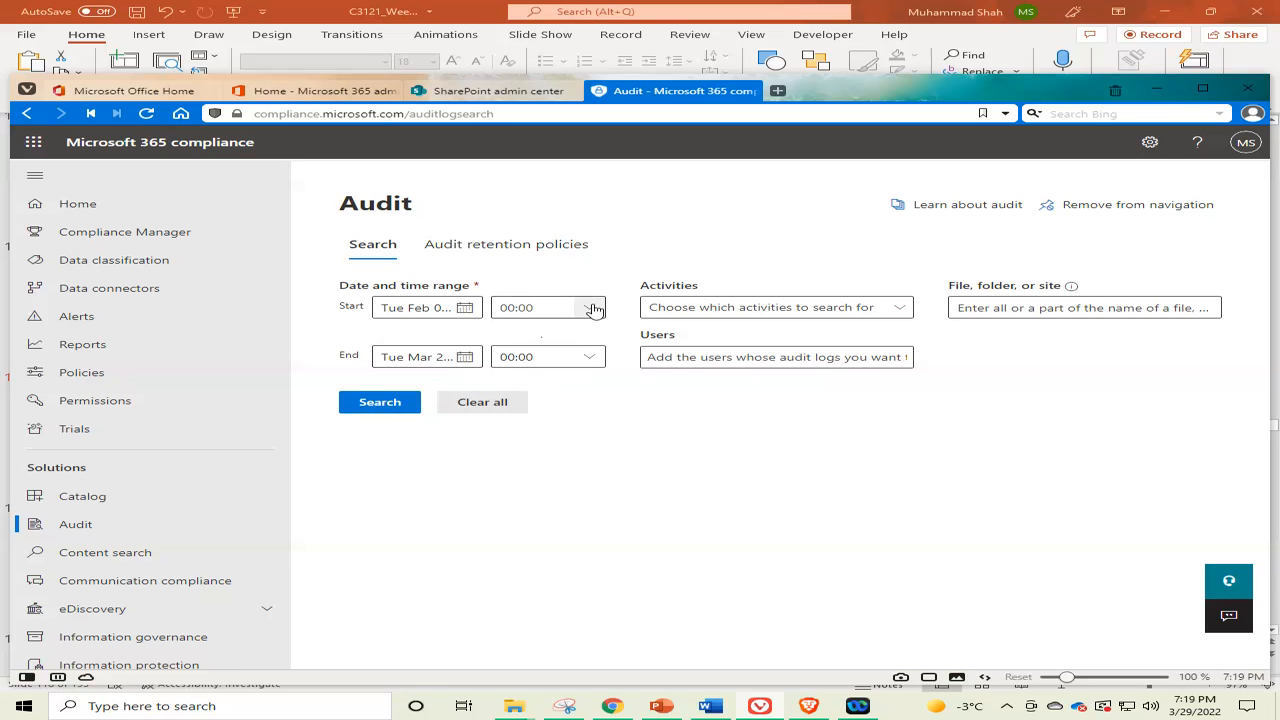
click(466, 358)
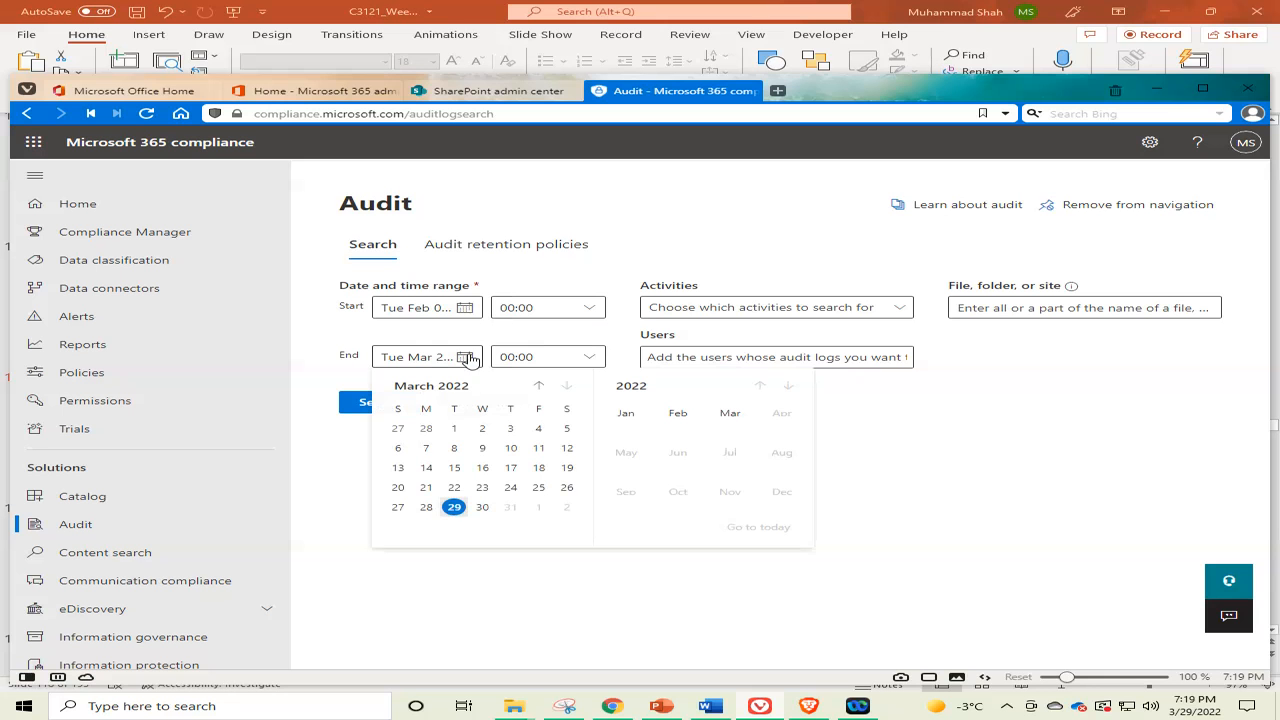
click(539, 387)
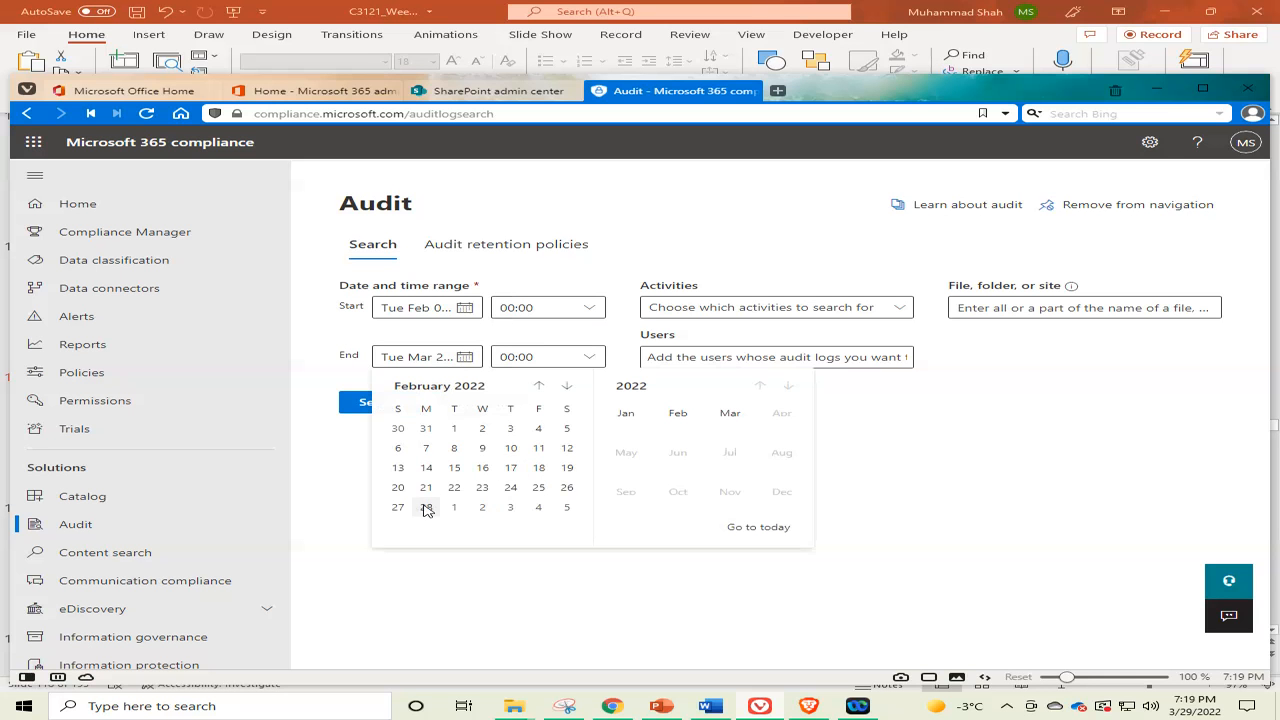
click(426, 507)
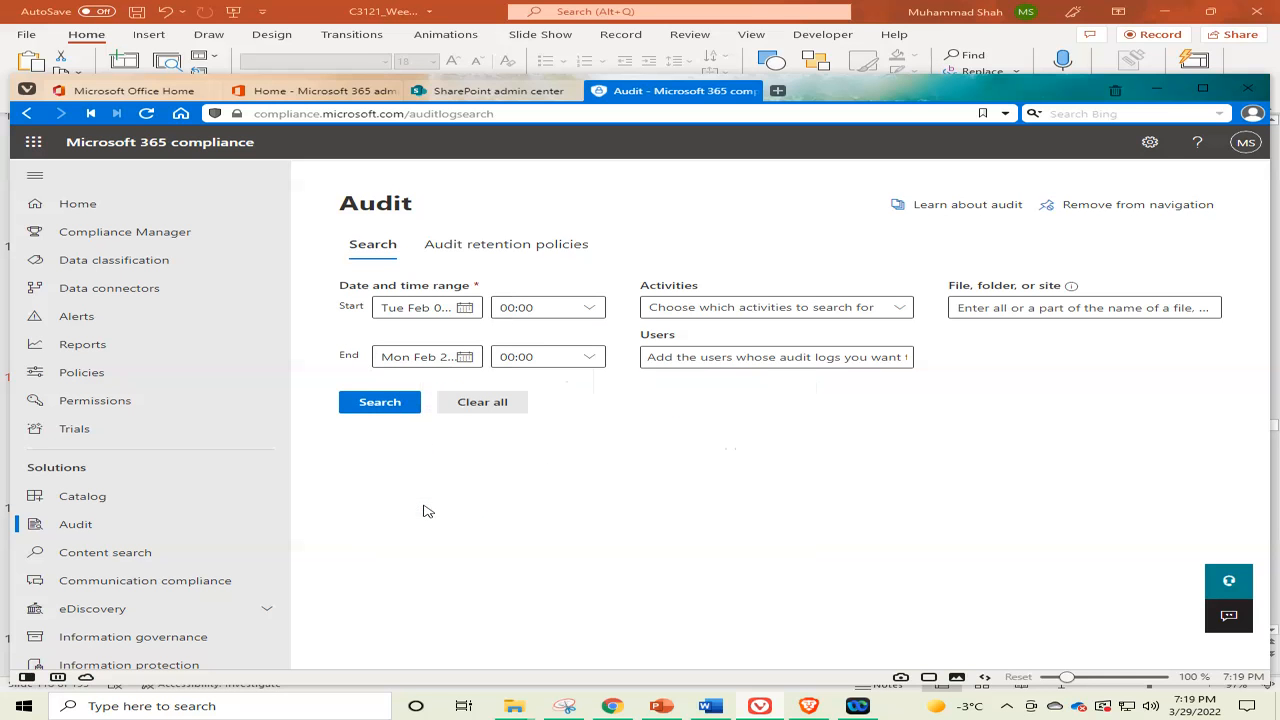
Choose Deleted file as an activity to search for in the audit log
click(788, 310)
click(906, 309)
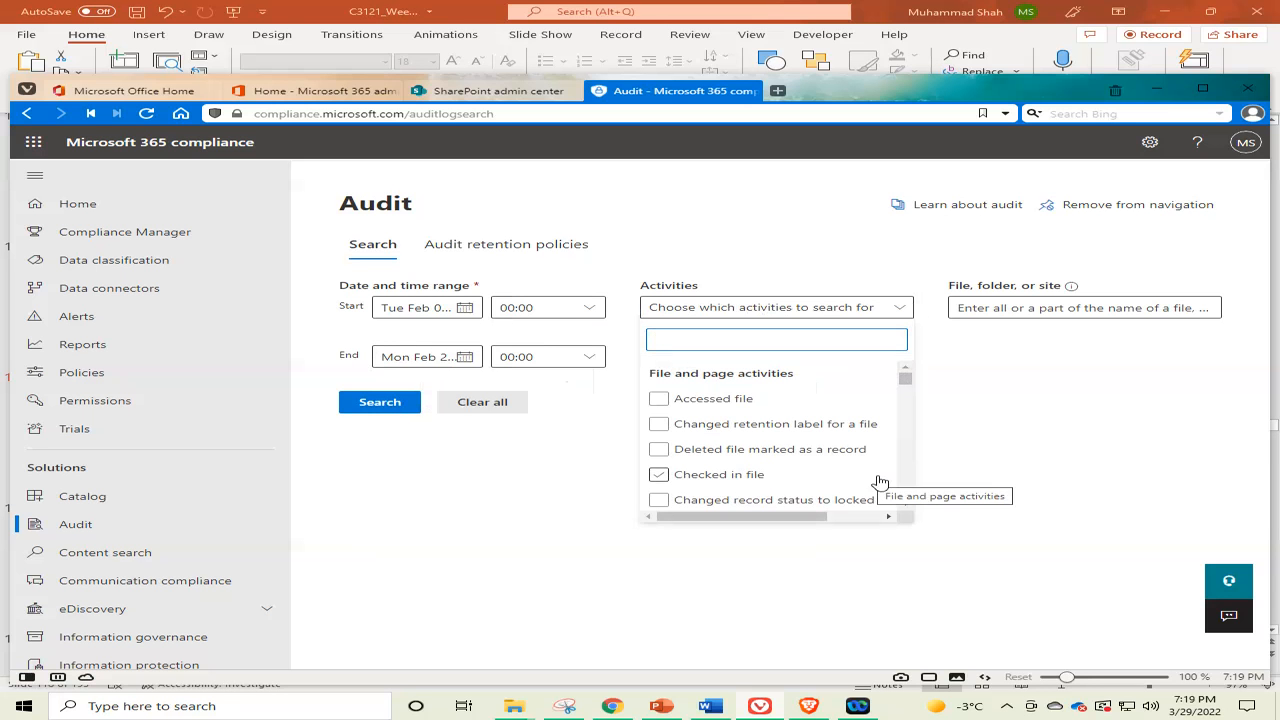
click(907, 508)
click(907, 508)
click(907, 508)
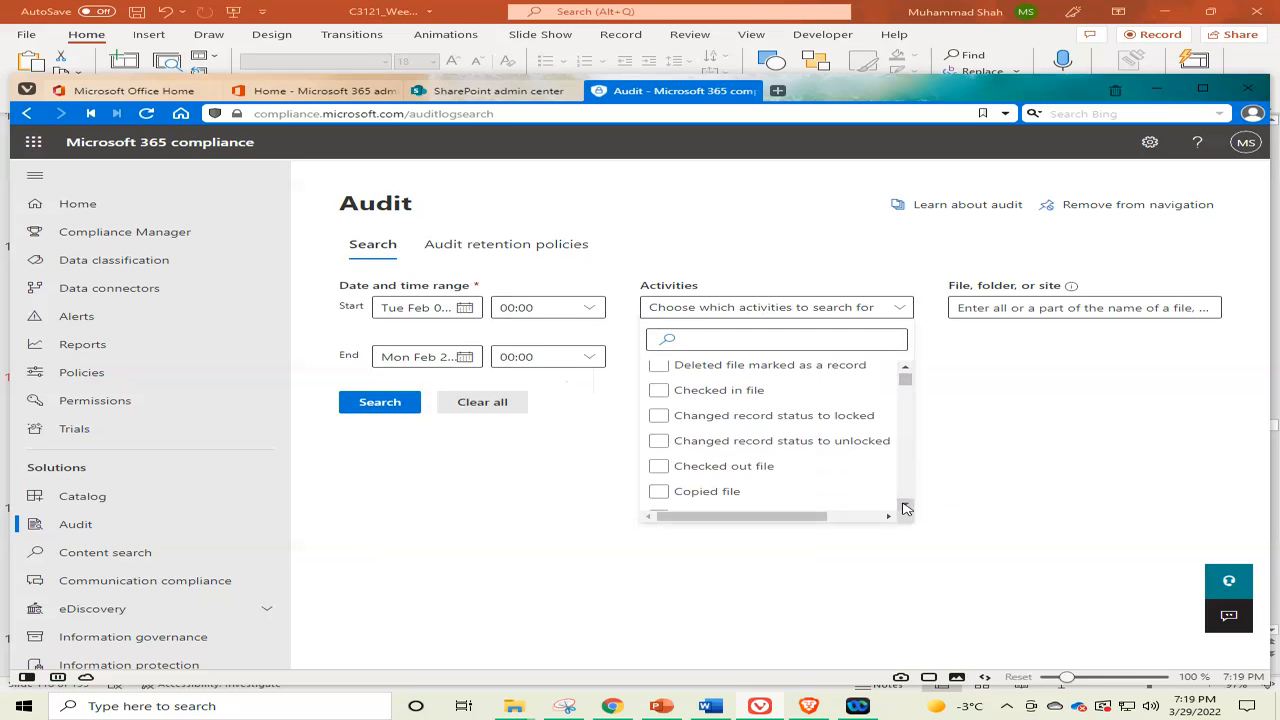
click(904, 509)
click(904, 509)
click(904, 509)
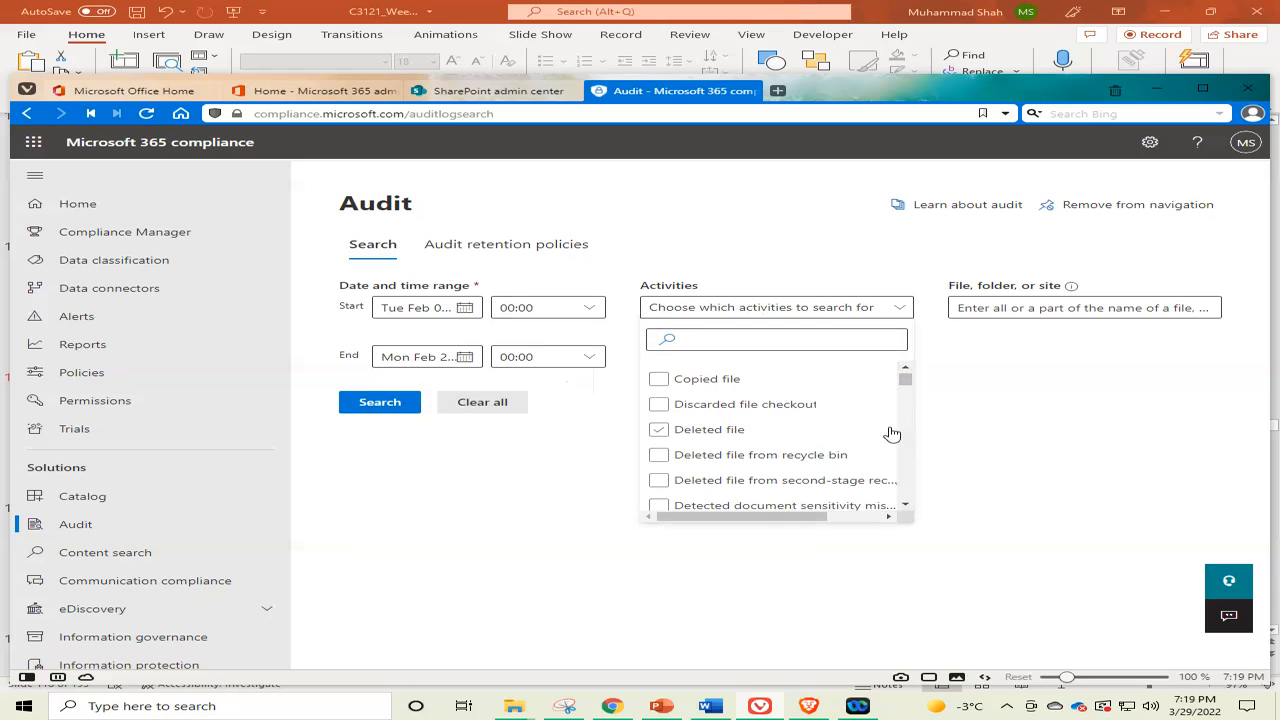
click(828, 509)
click(659, 432)
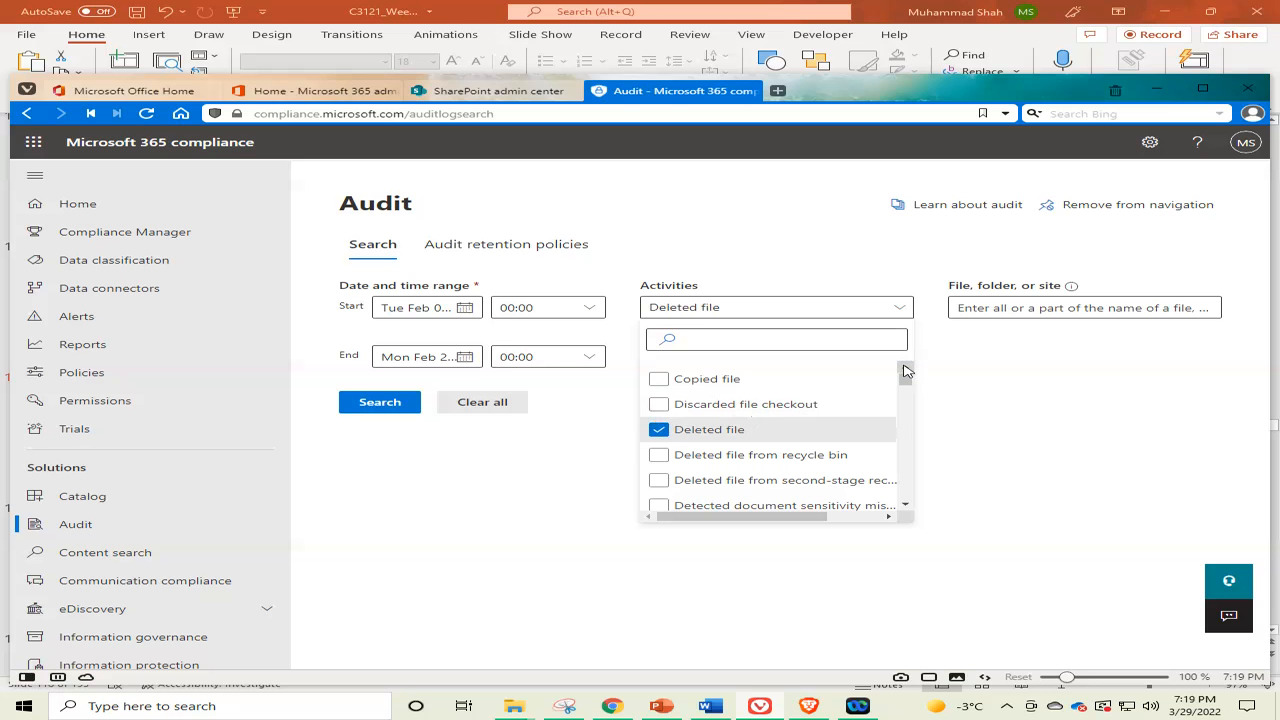
Add Accessed file, under File and page activities, to the activities of the audit search
scroll(906, 372, up, 4)
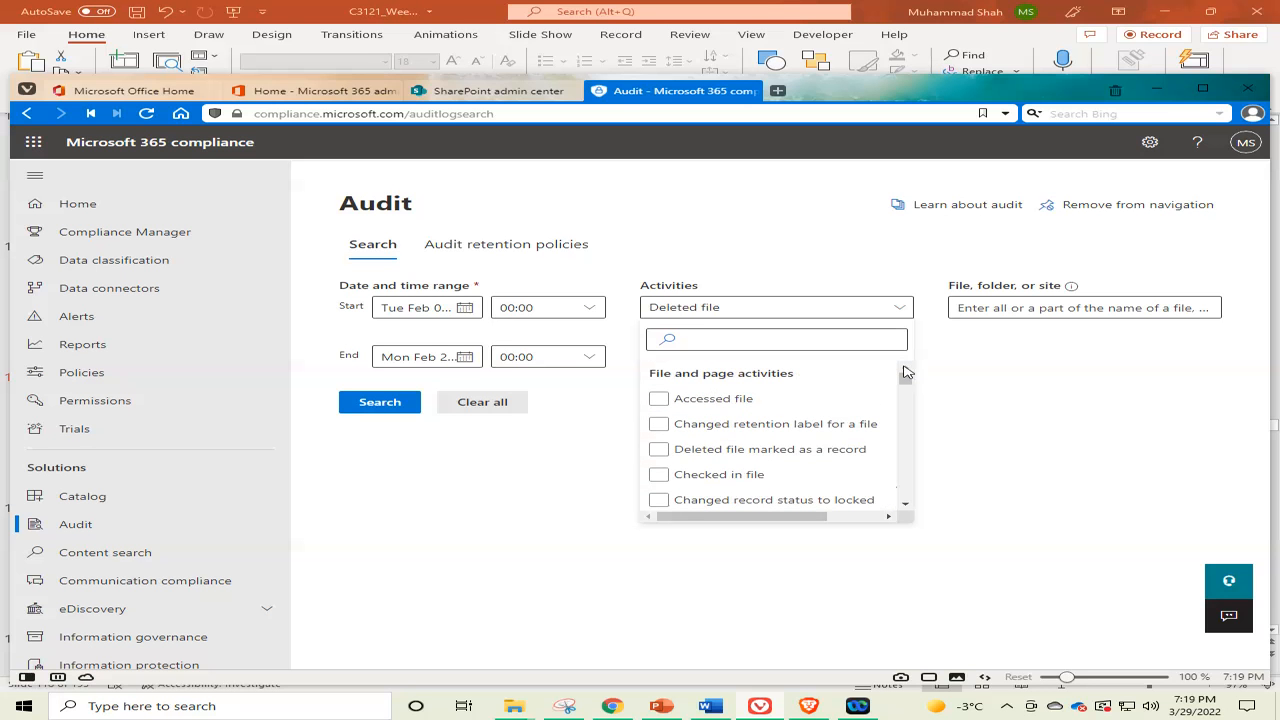
click(826, 426)
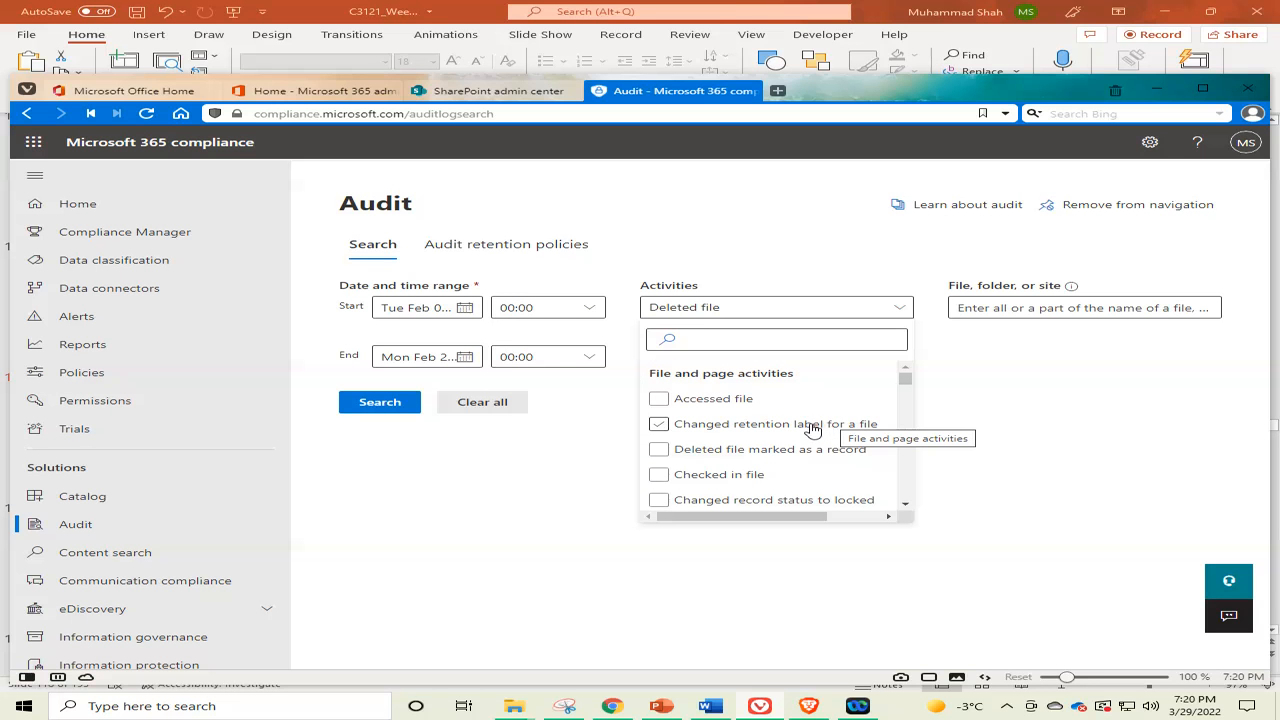
click(755, 424)
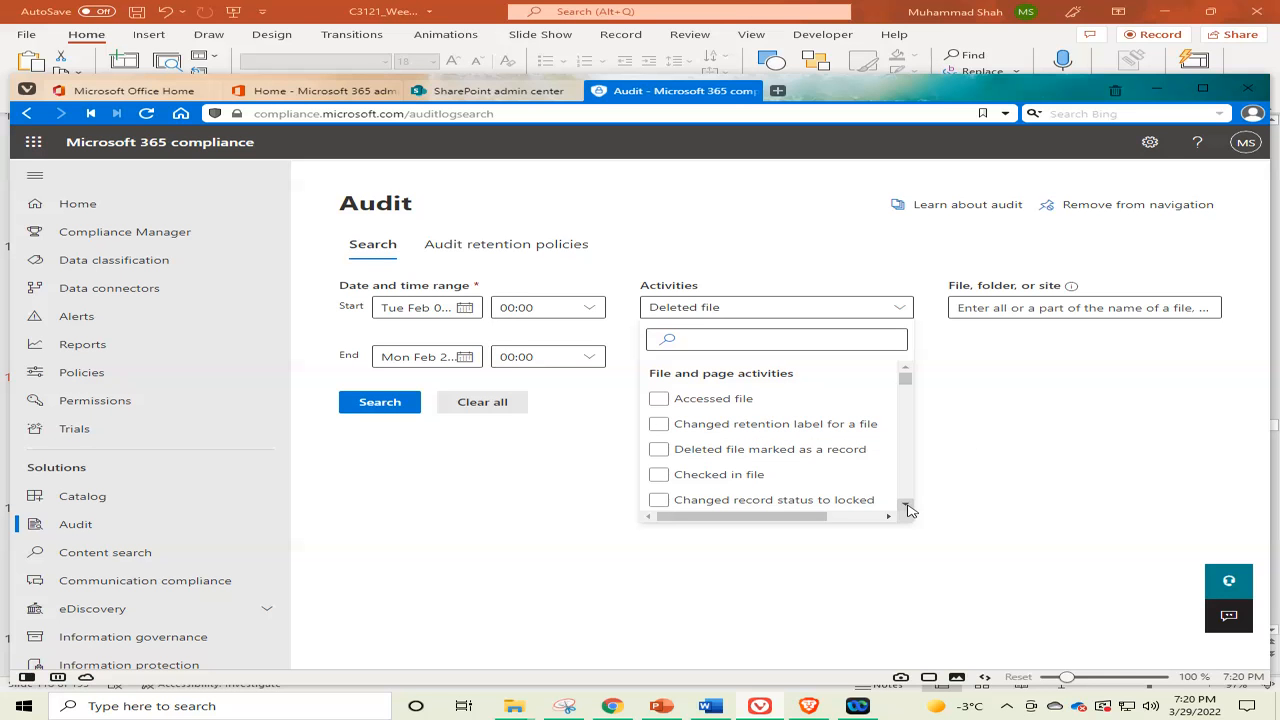
drag(908, 509, 908, 509)
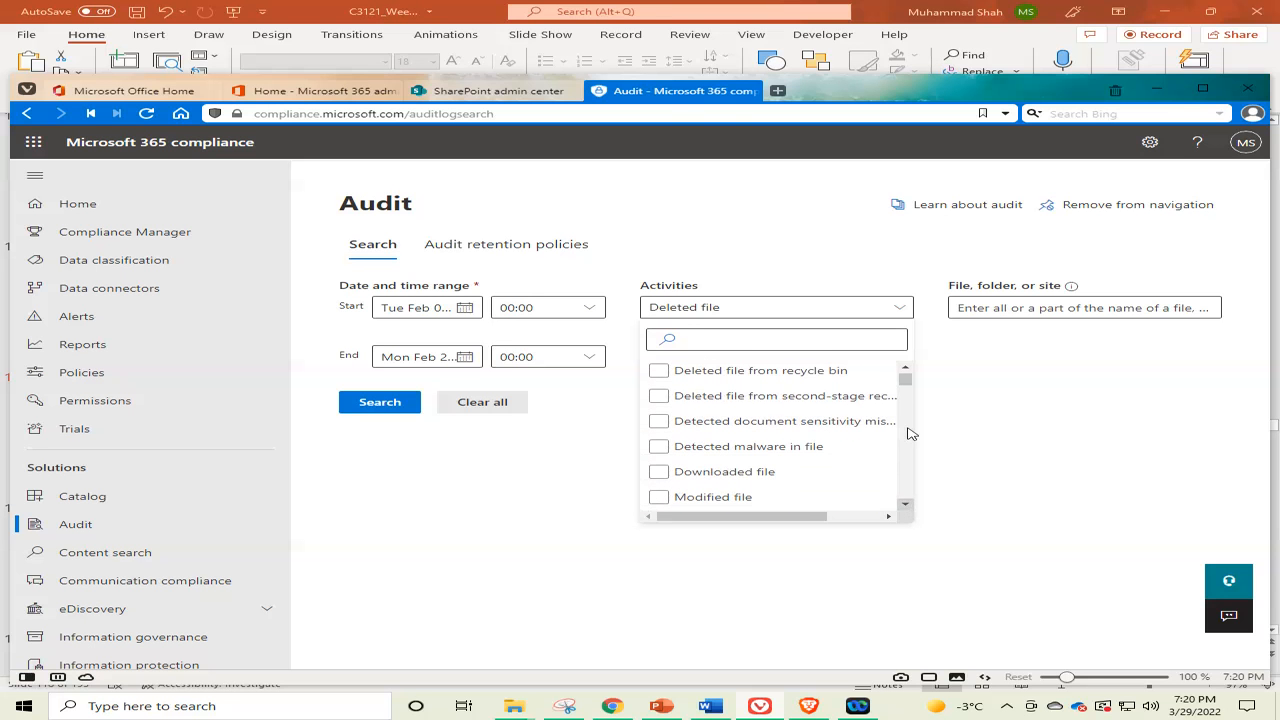
drag(906, 376, 906, 369)
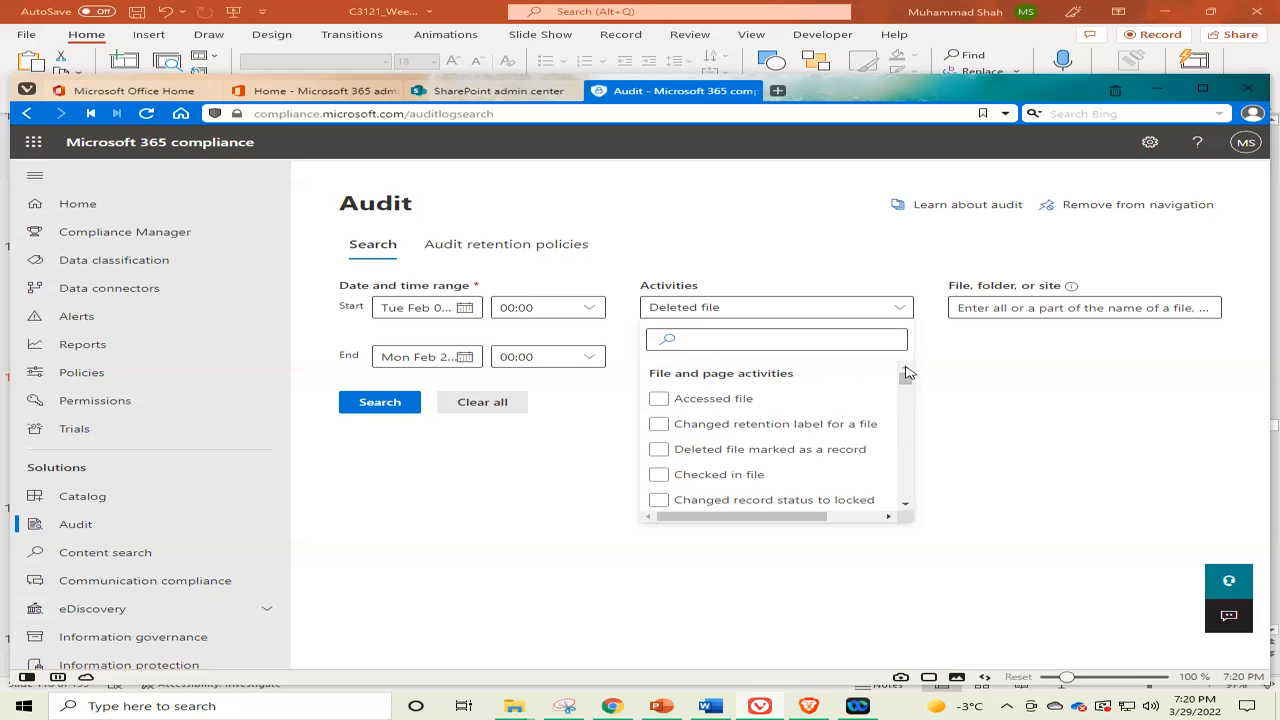
click(666, 402)
click(667, 405)
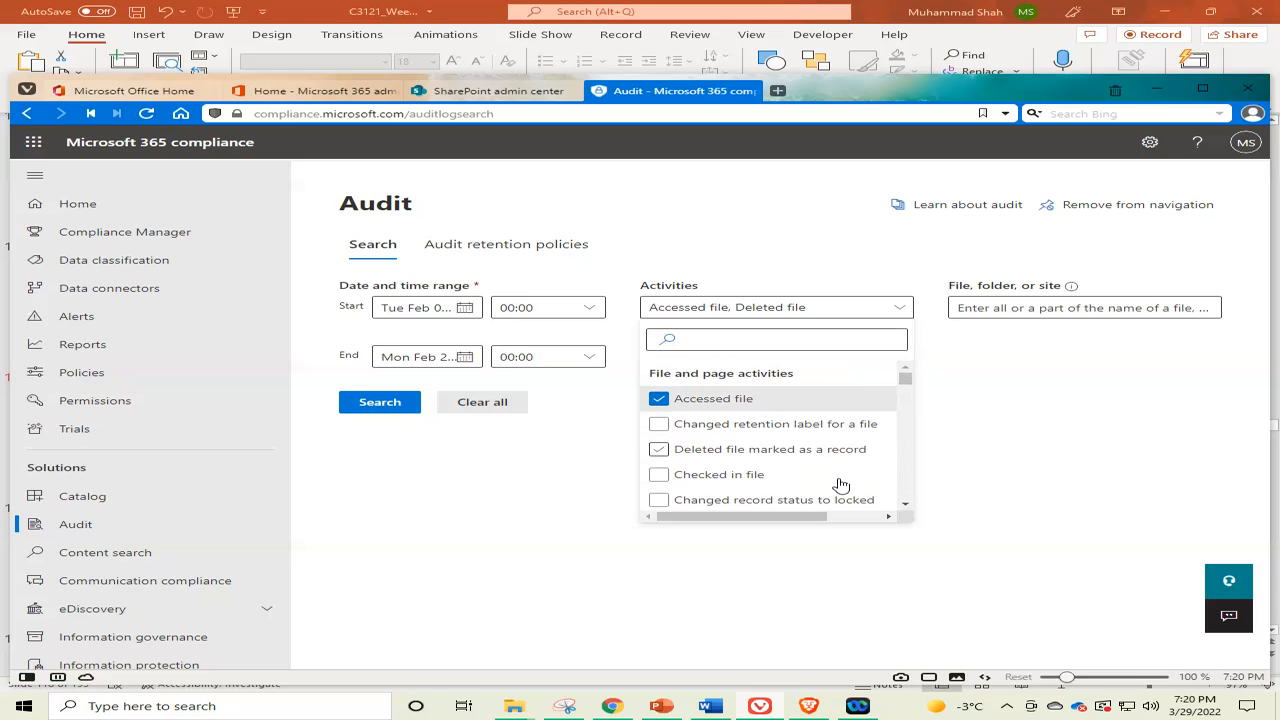
scroll(907, 509, down, 5)
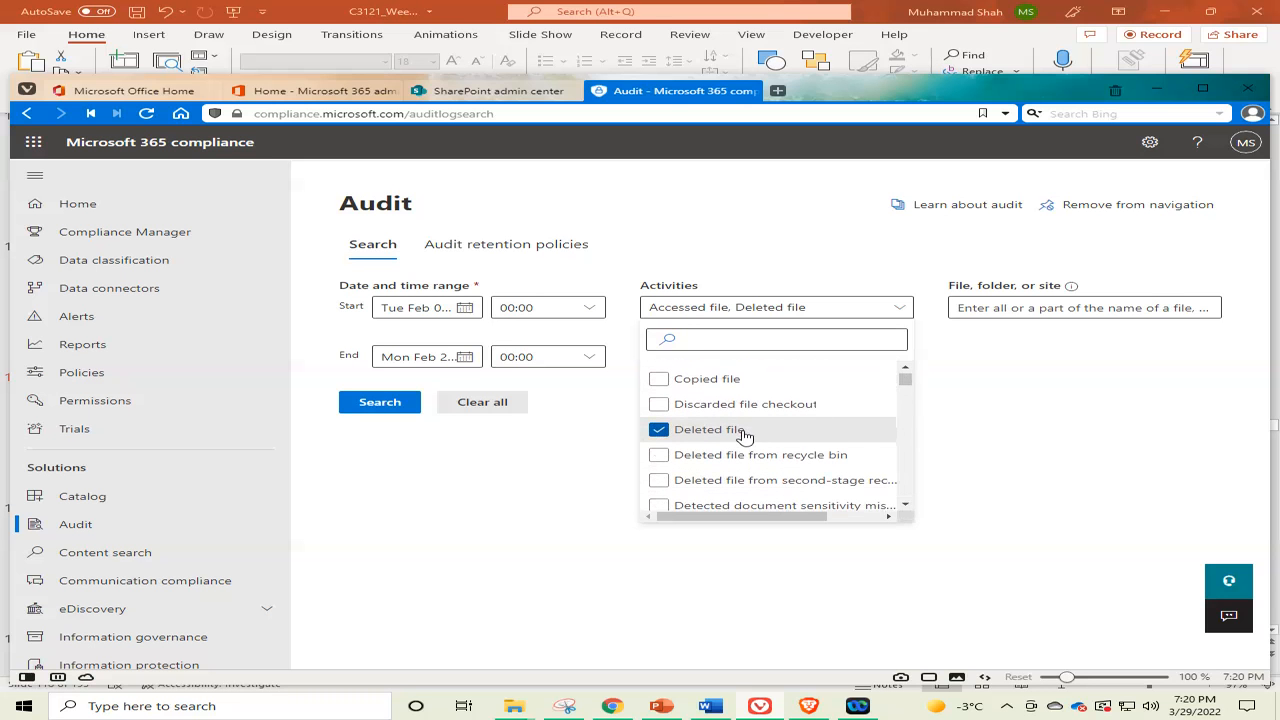
Run the audit search for accessed and deleted files and return to the audit search form
click(1010, 346)
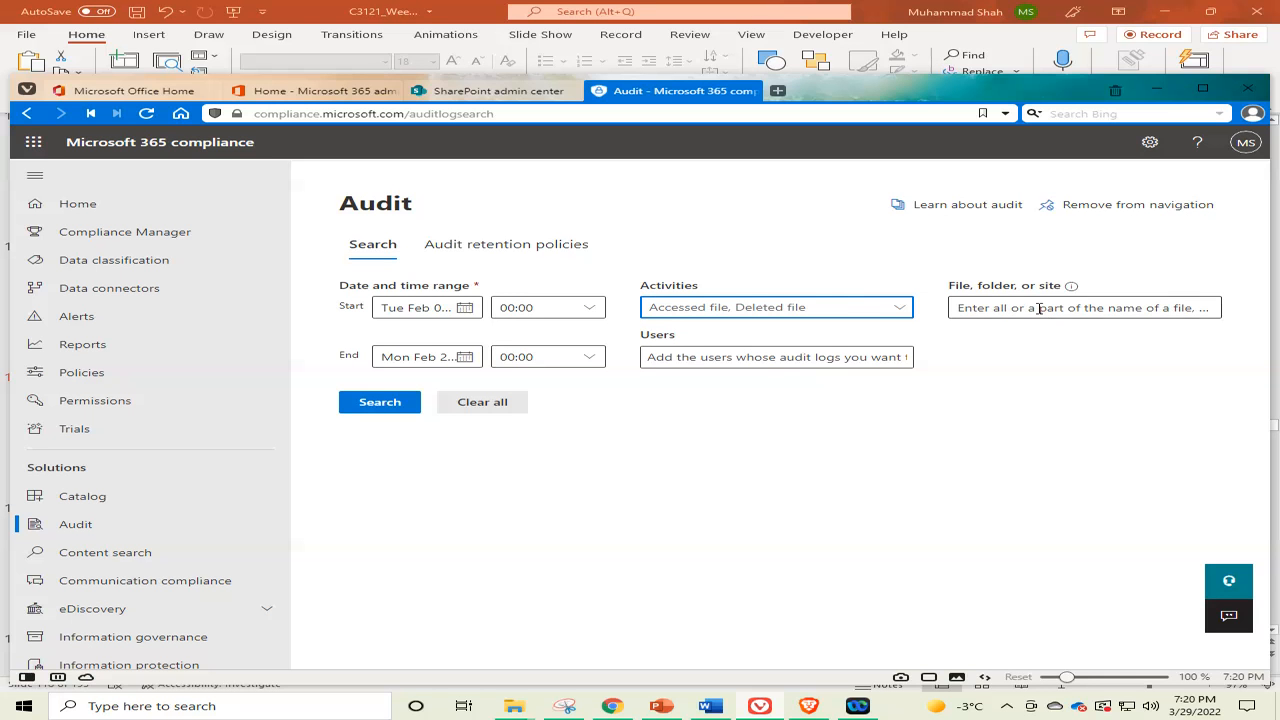
click(373, 409)
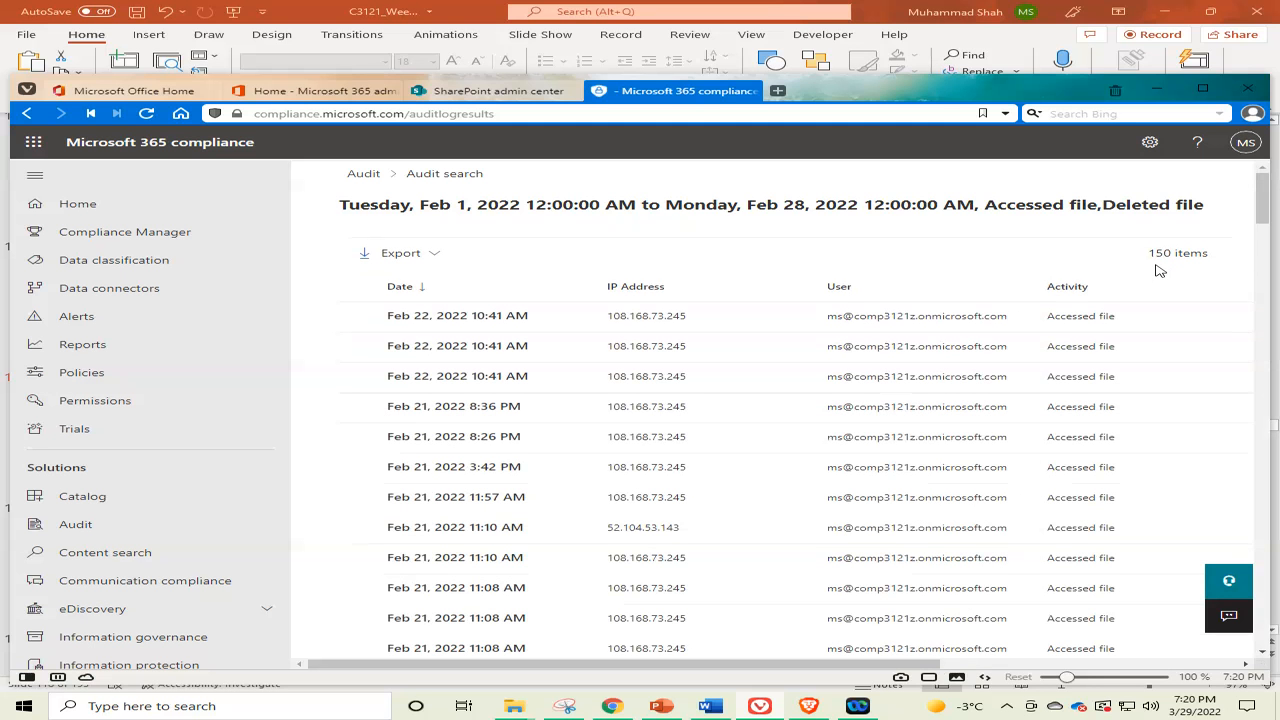
click(447, 180)
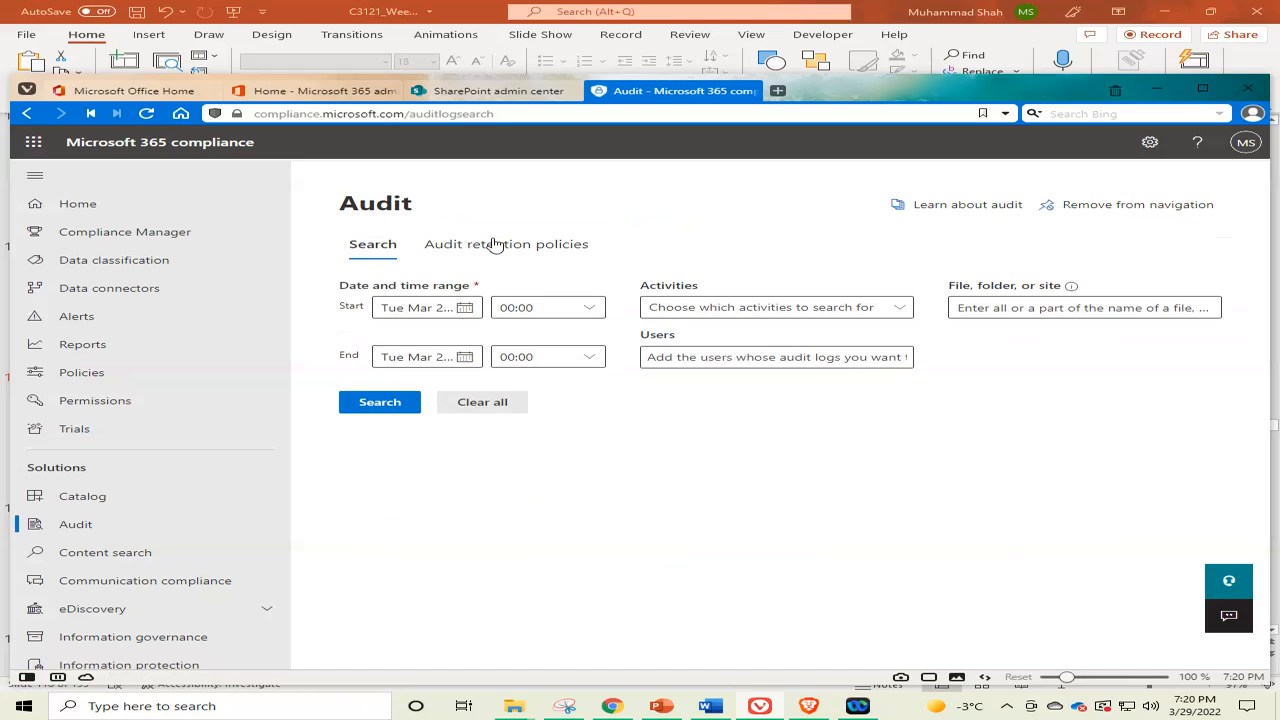
Set the audit search's date range from February 1 to February 28, 2022
click(465, 308)
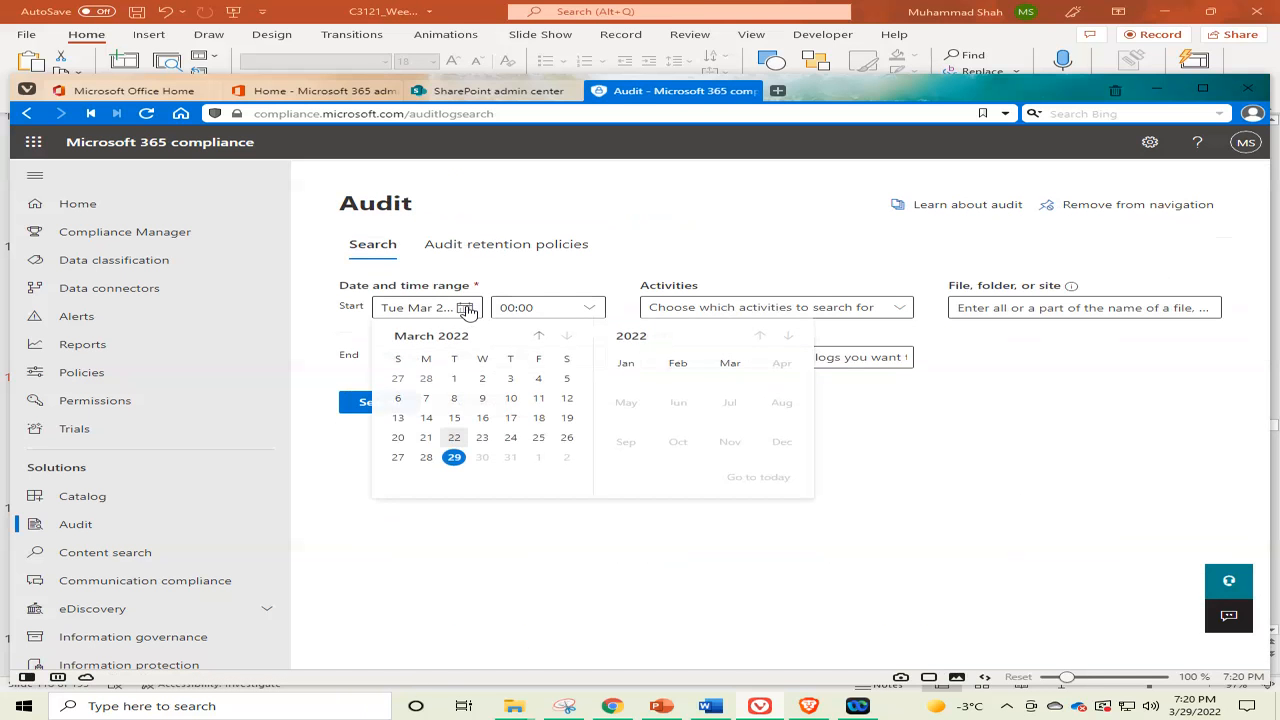
click(540, 336)
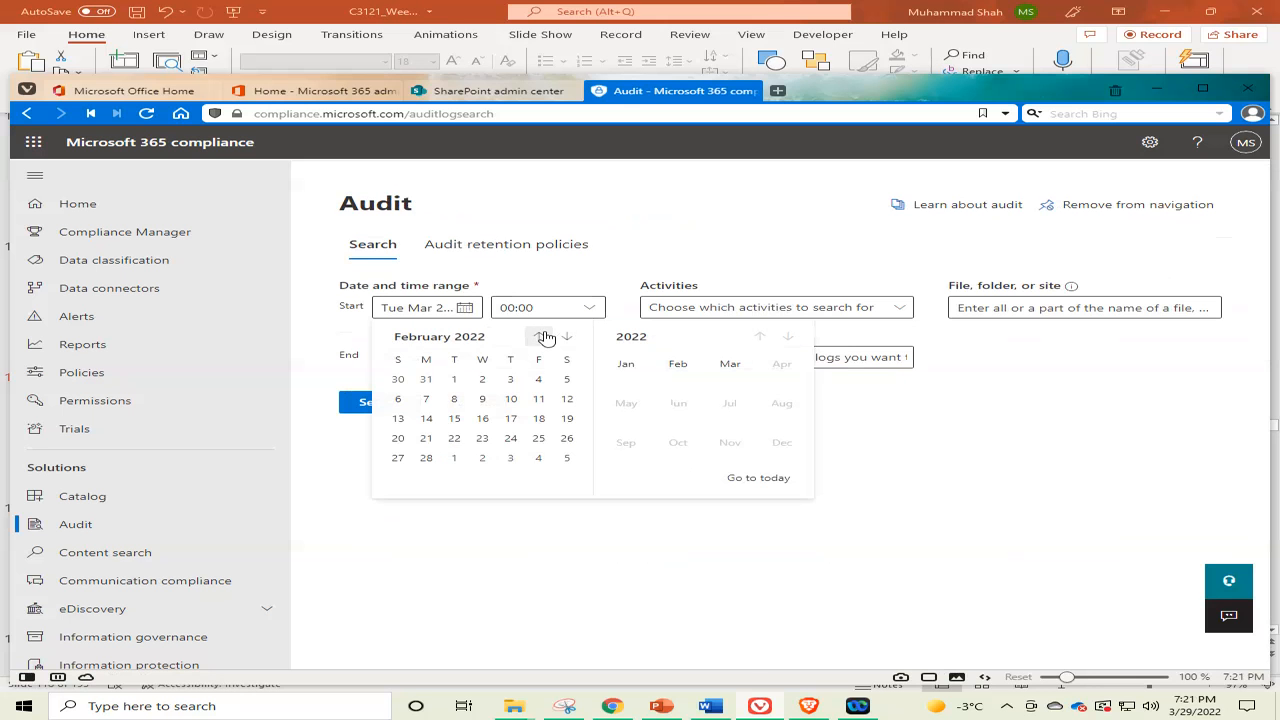
click(454, 385)
click(466, 357)
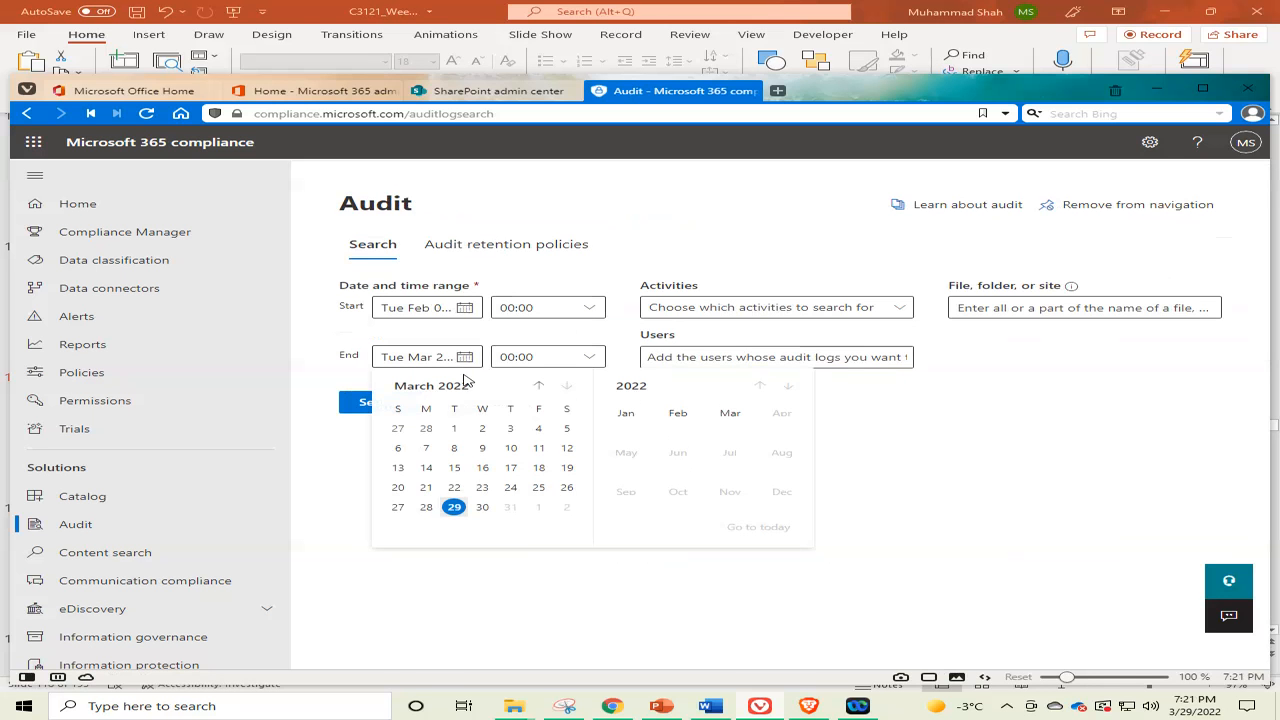
click(538, 386)
click(426, 507)
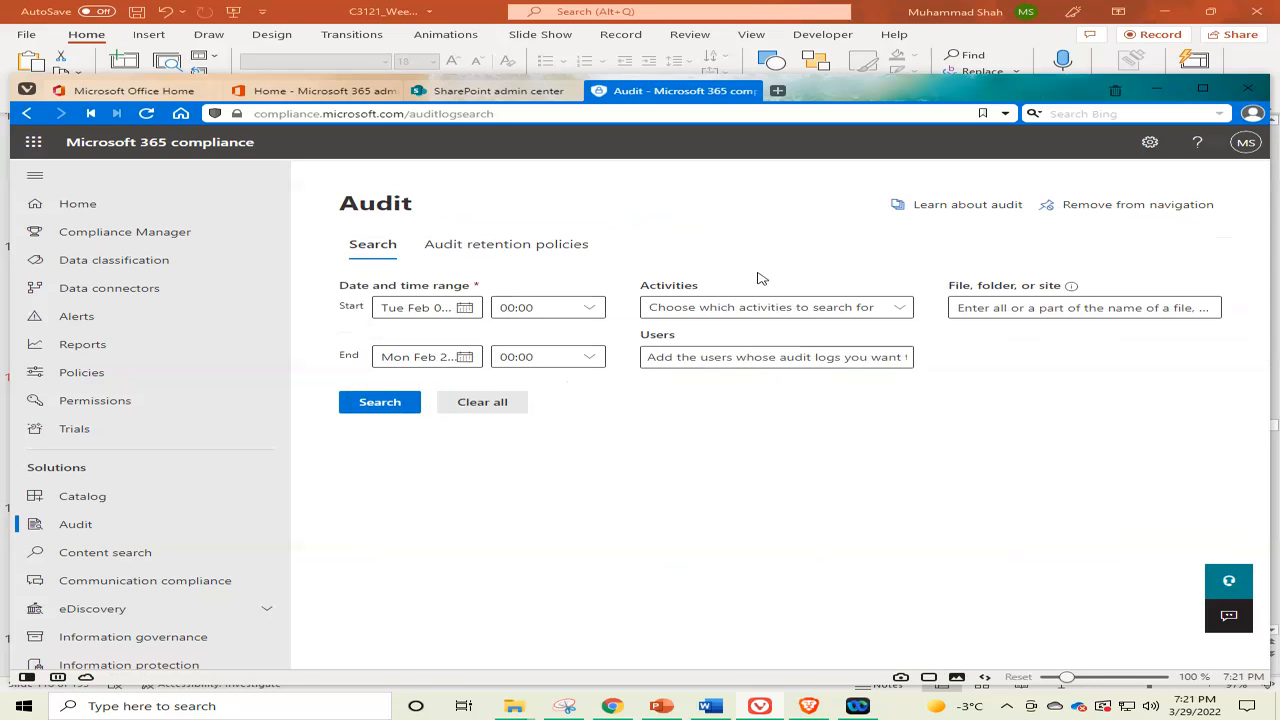
Choose Deleted file as the only activity and run the audit search
click(900, 308)
click(902, 308)
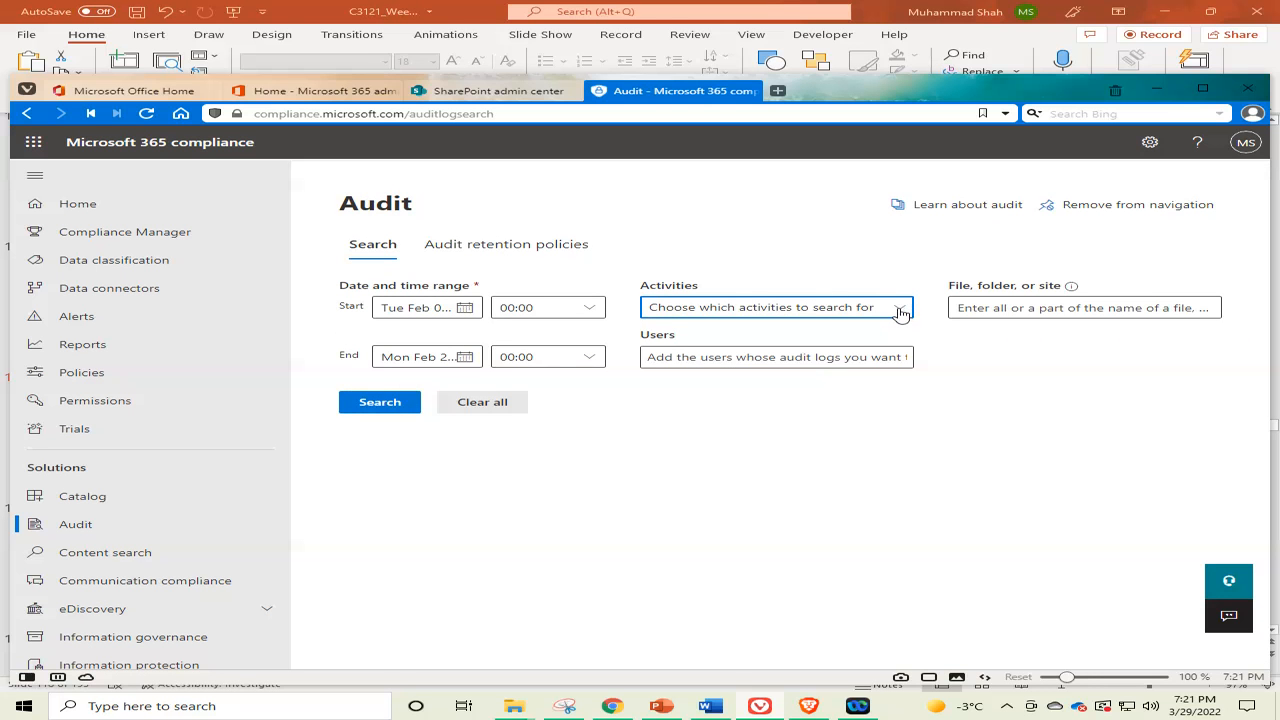
click(900, 310)
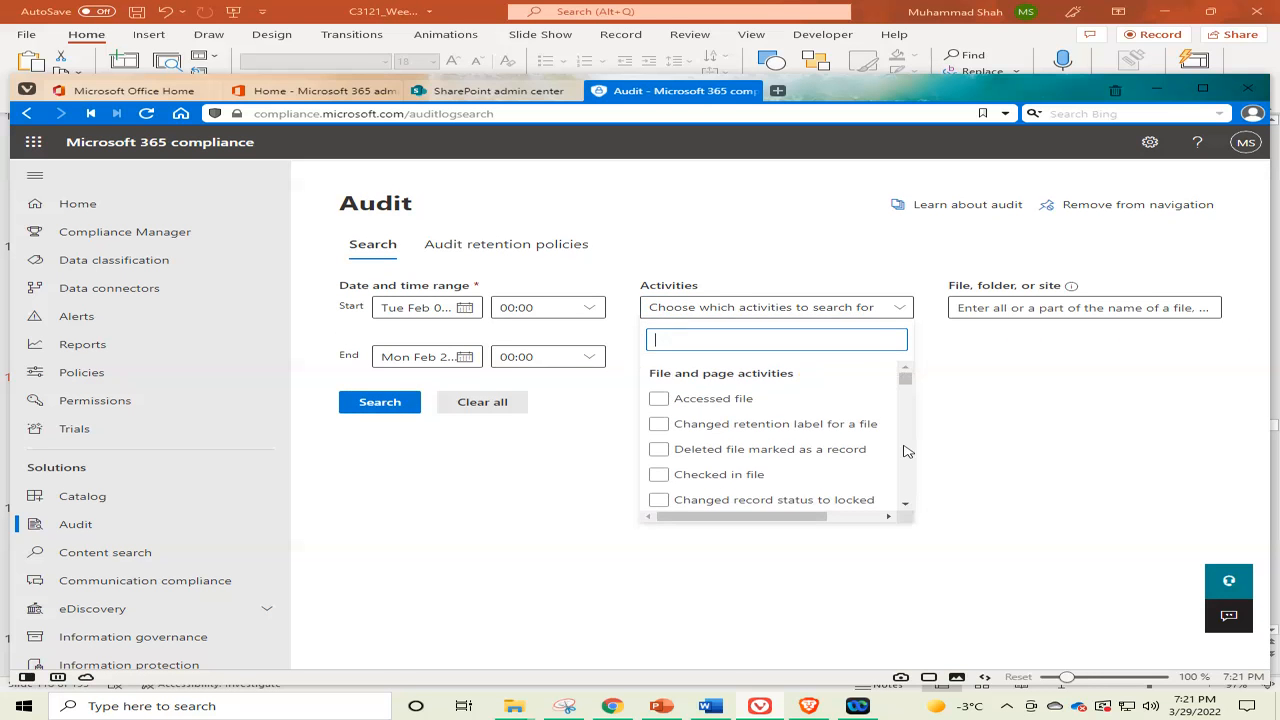
scroll(907, 510, down, 3)
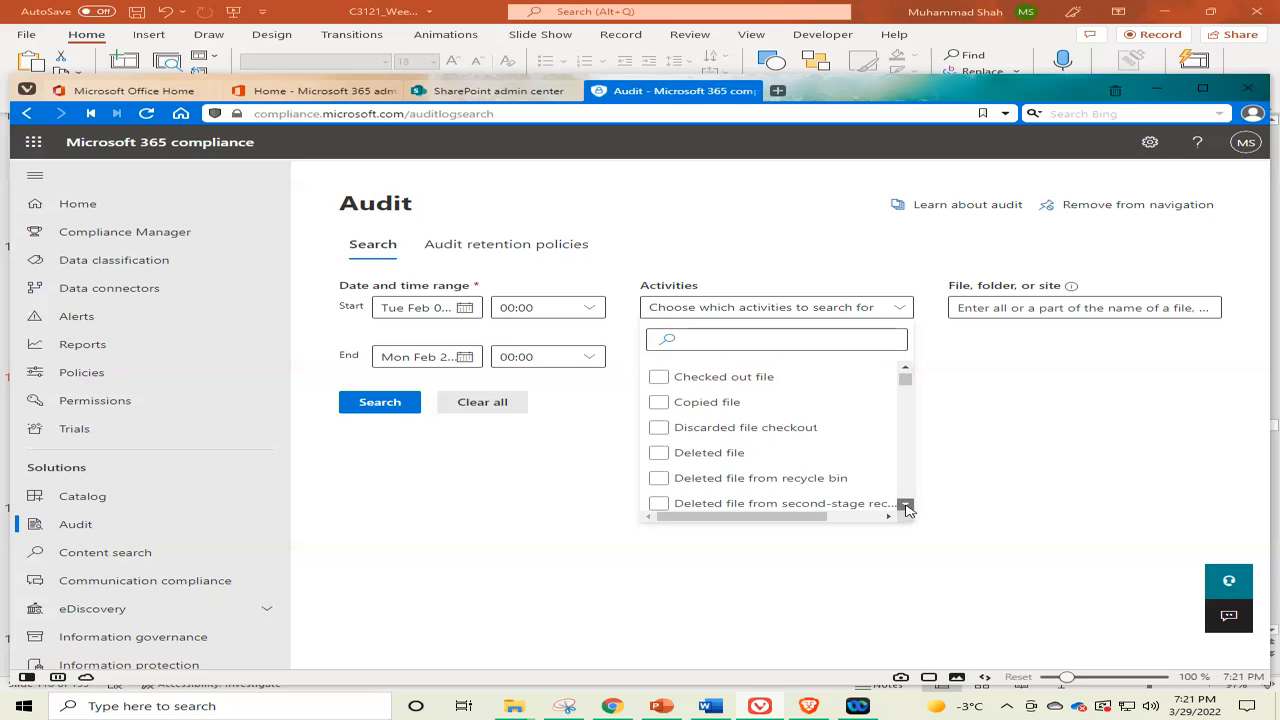
click(662, 434)
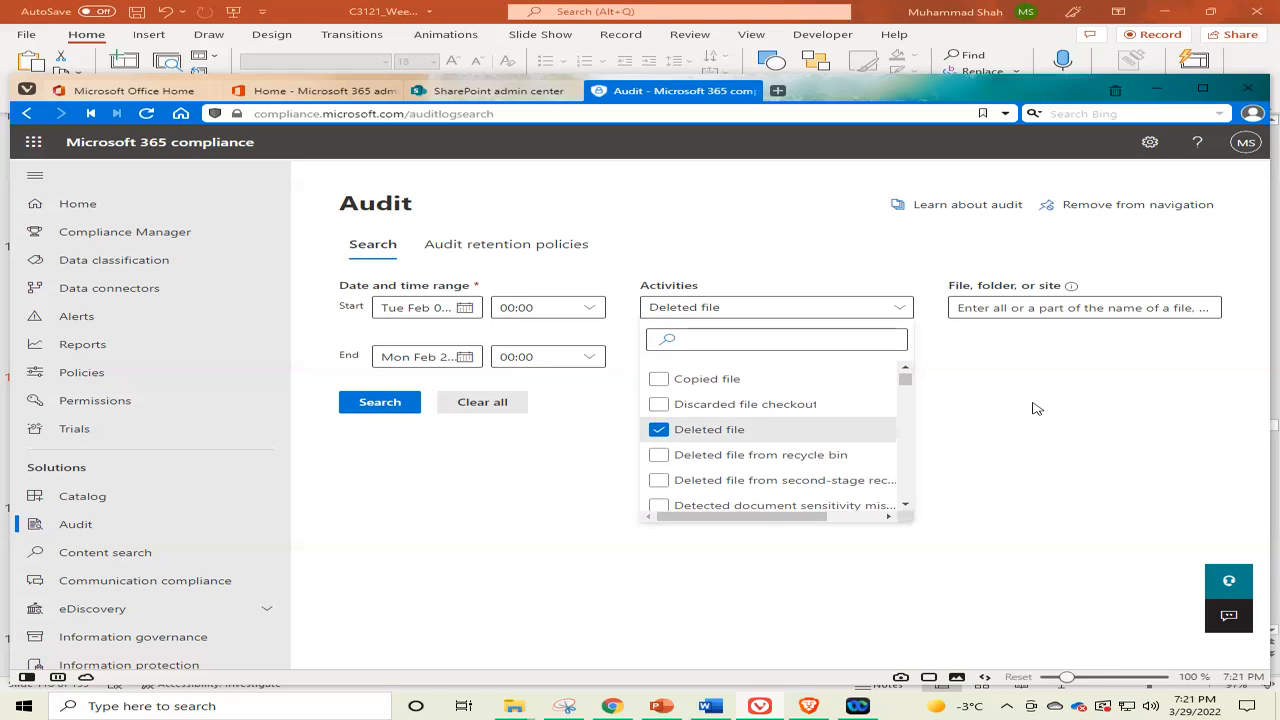
click(948, 344)
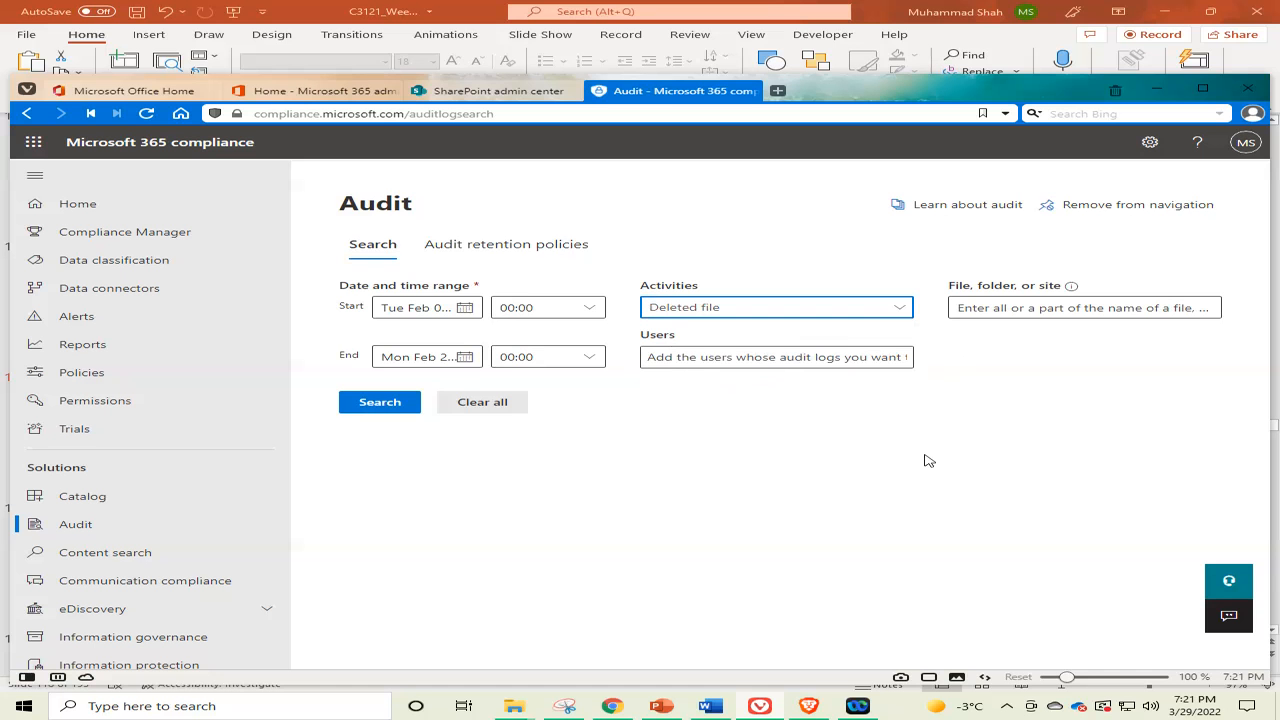
click(375, 405)
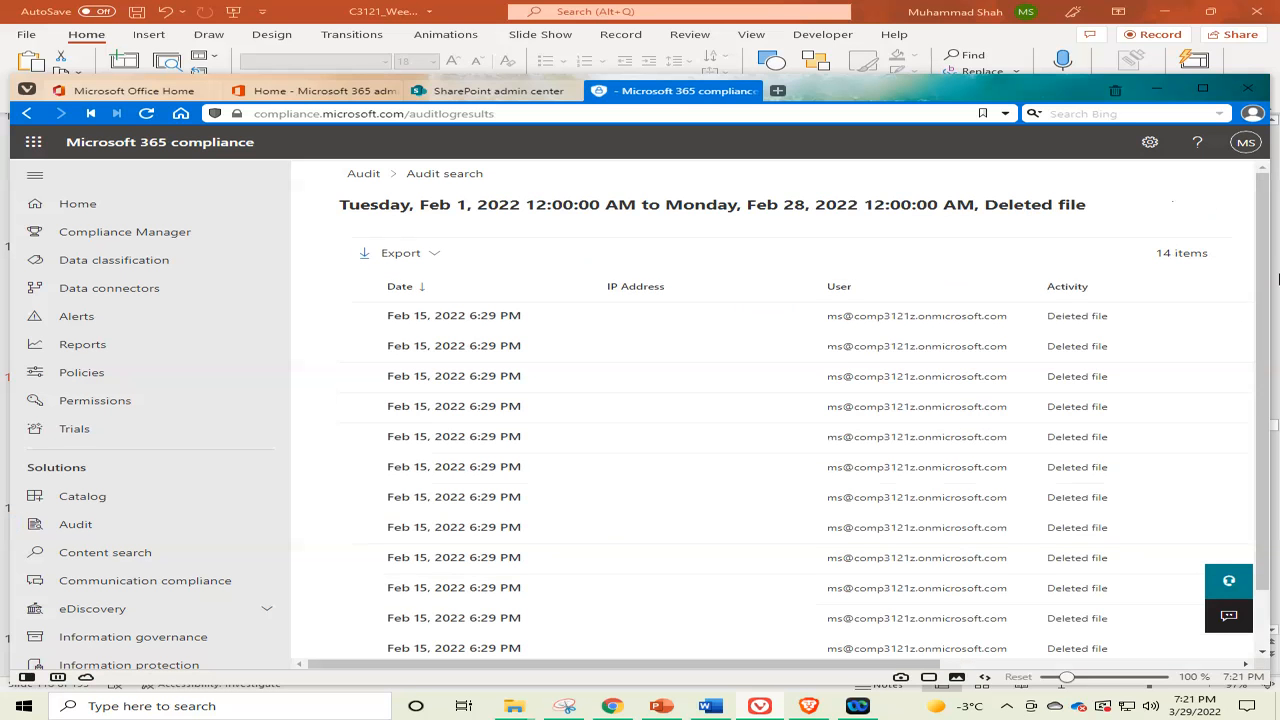
Review all columns of the deleted-file results and read the full details of the first entry
drag(1261, 241, 1276, 430)
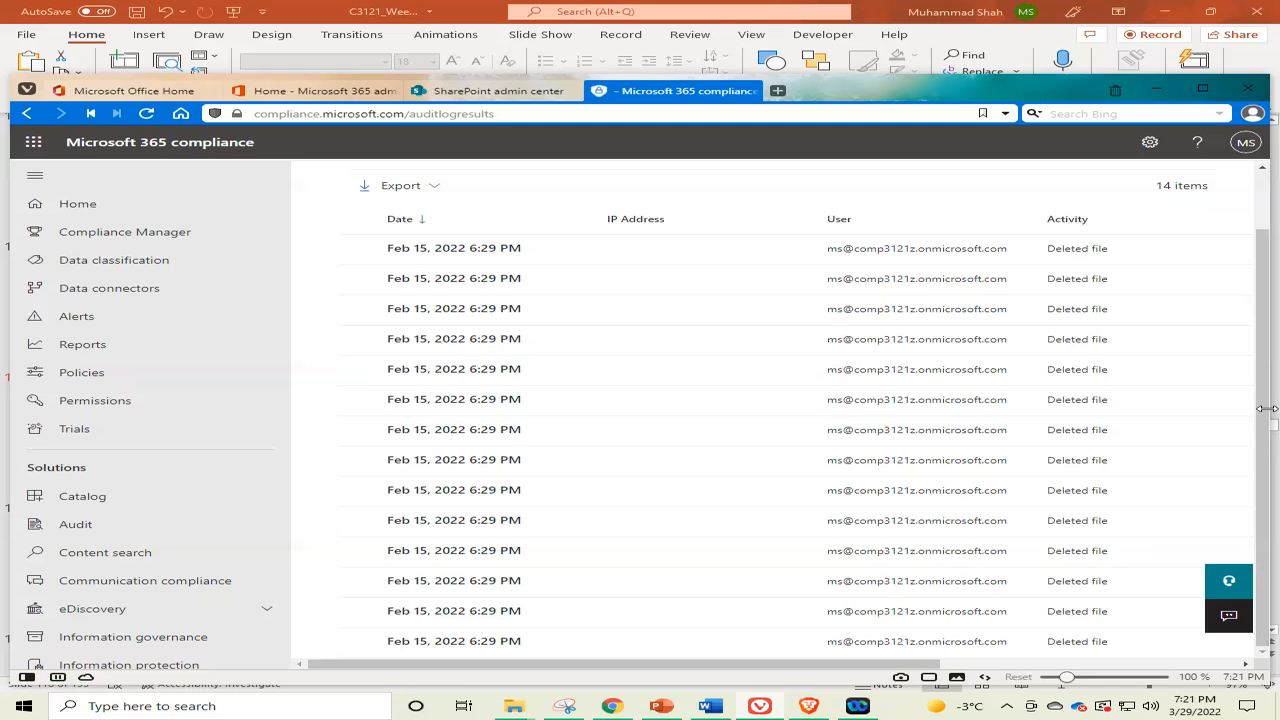
drag(818, 666, 1227, 672)
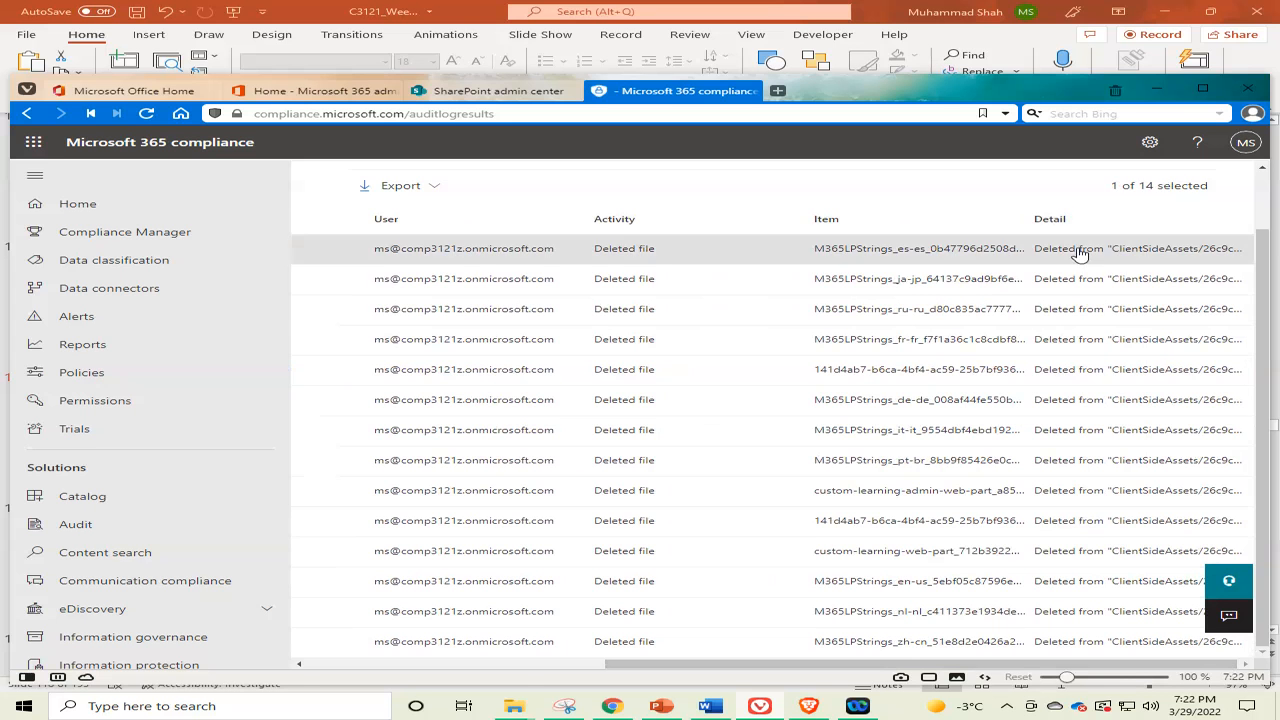
click(1079, 248)
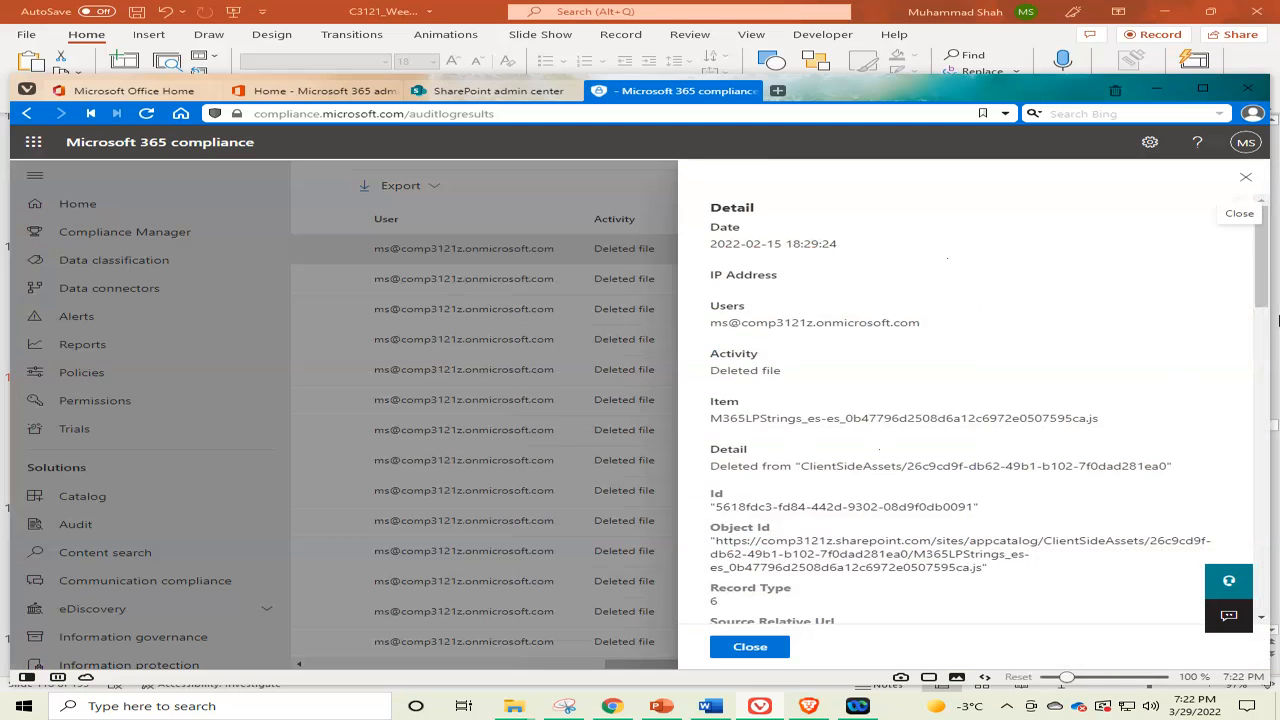
drag(1266, 240, 1278, 490)
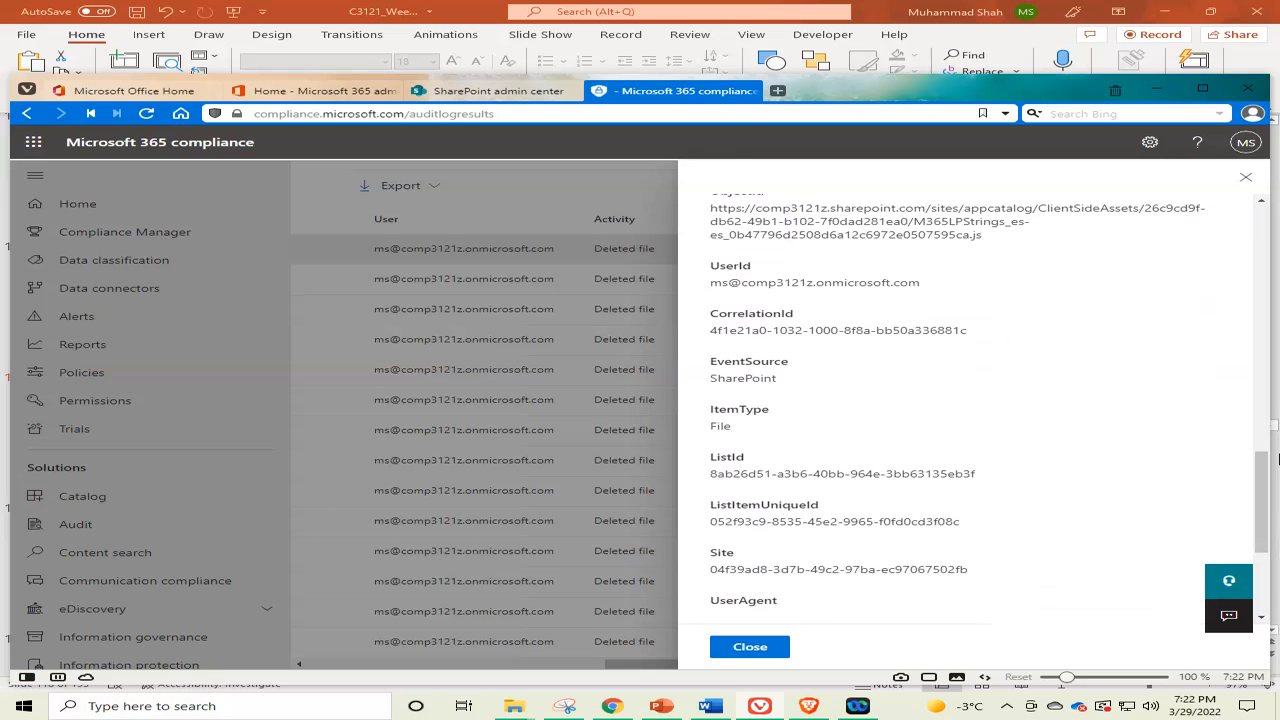
drag(1262, 470, 1268, 543)
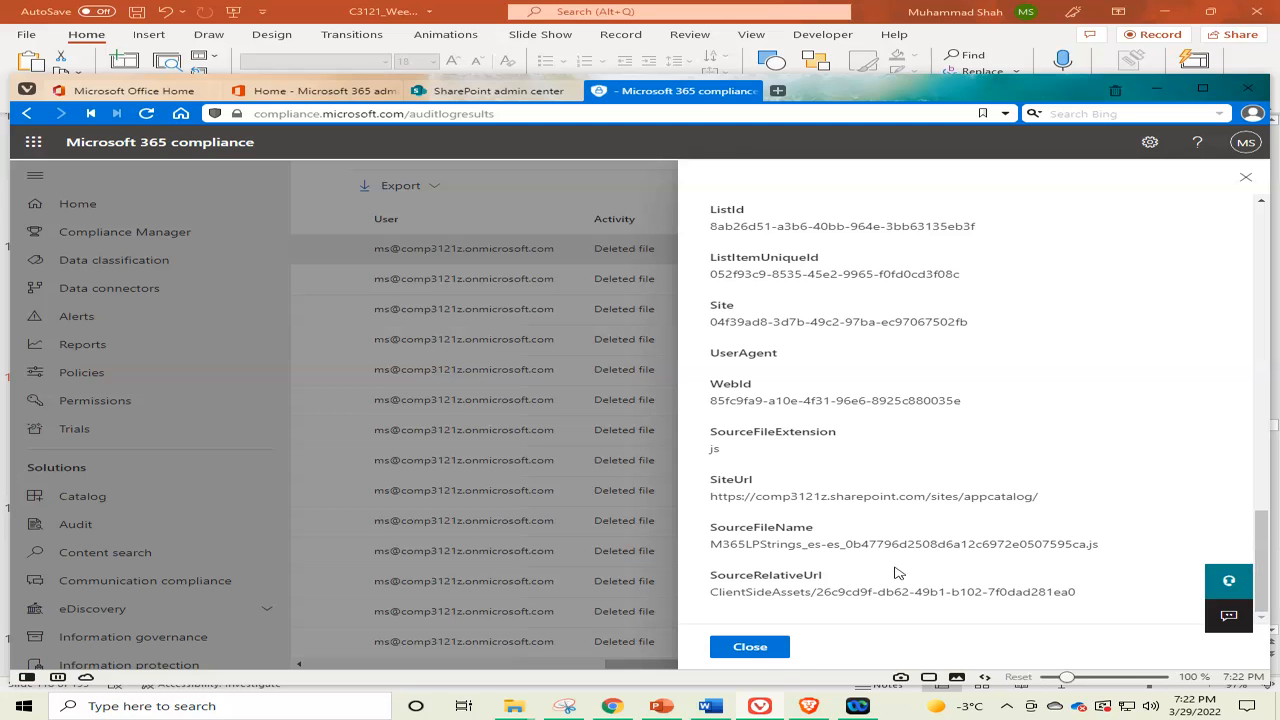
click(760, 647)
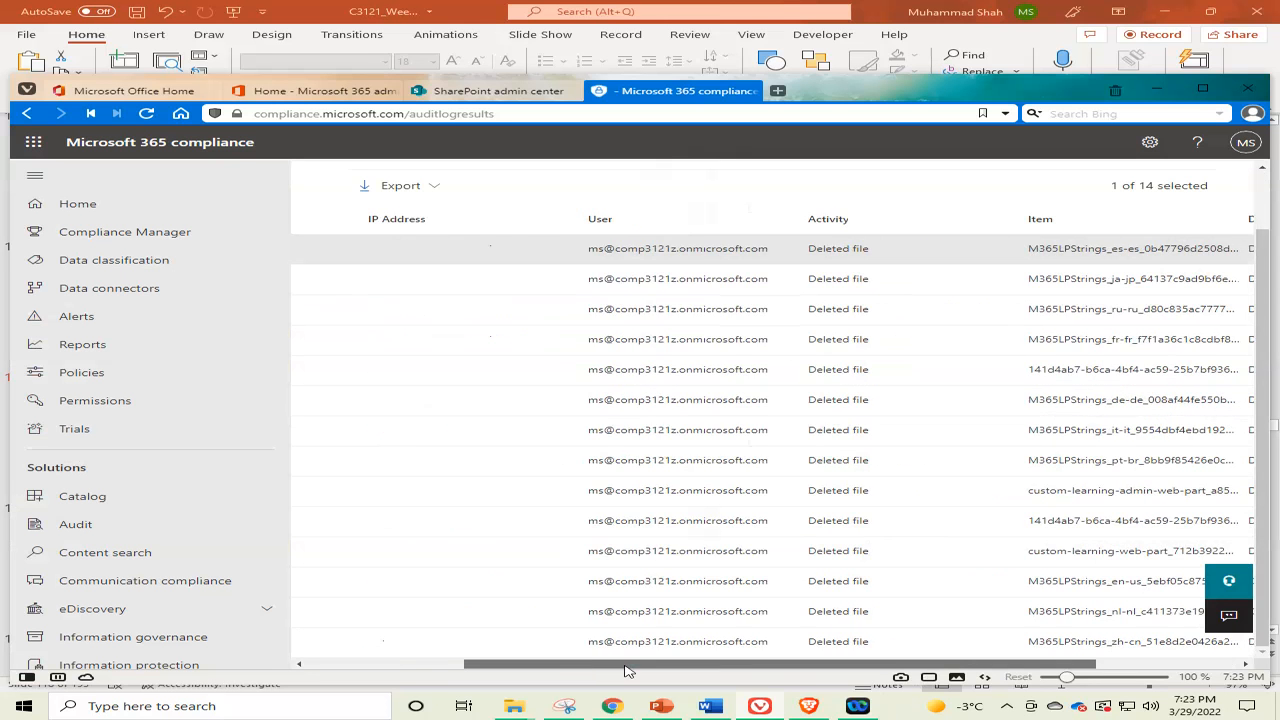
drag(928, 667, 478, 676)
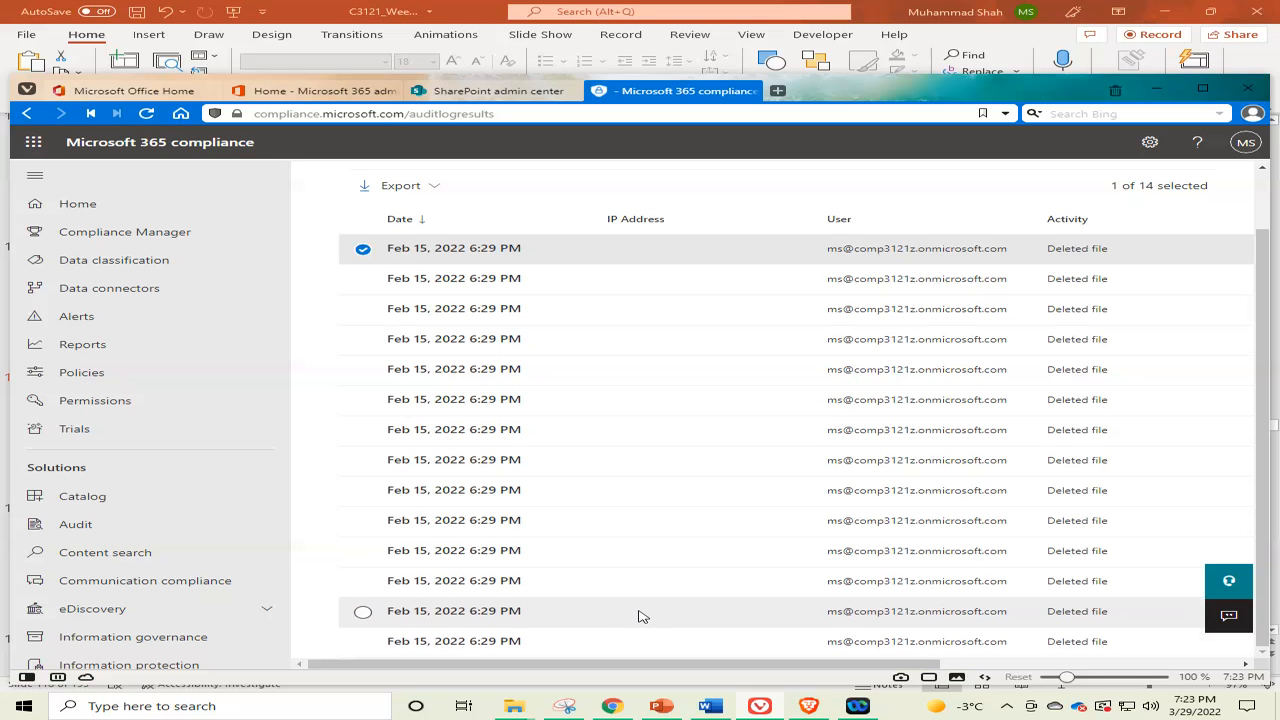
Switch to the PowerPoint presentation and review slides 117 to 119 on audit log search
click(660, 708)
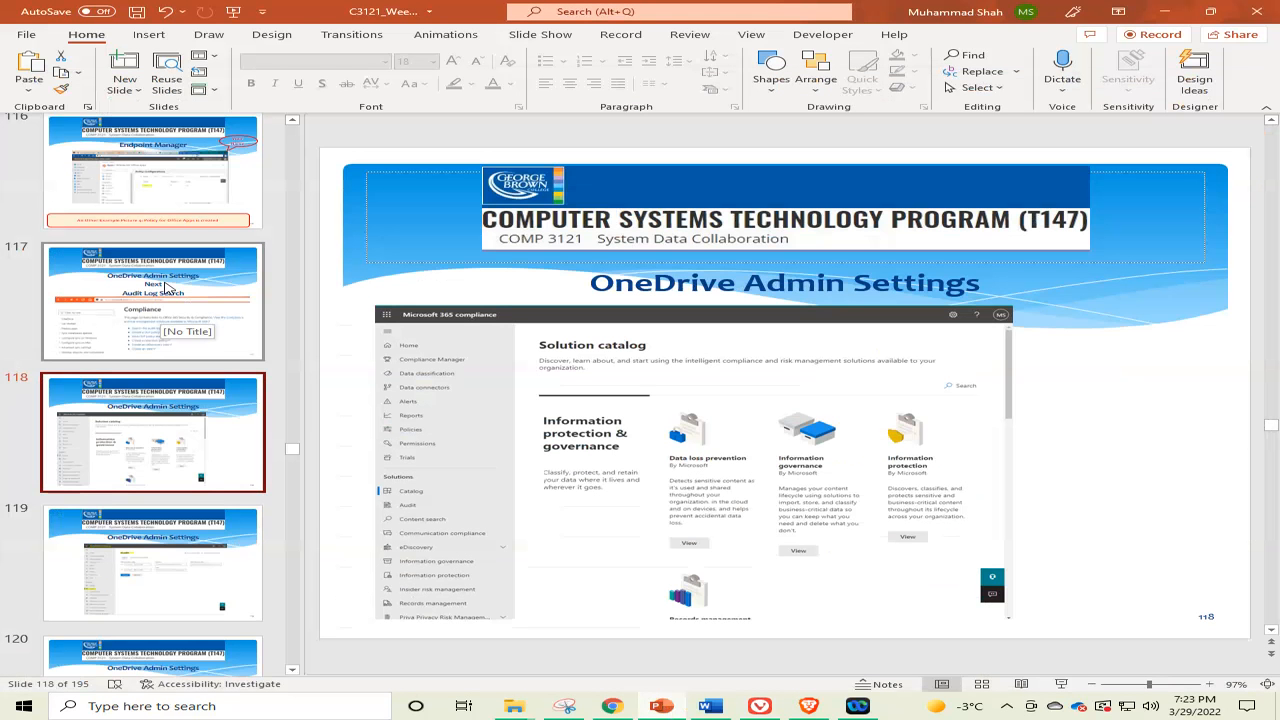
click(167, 289)
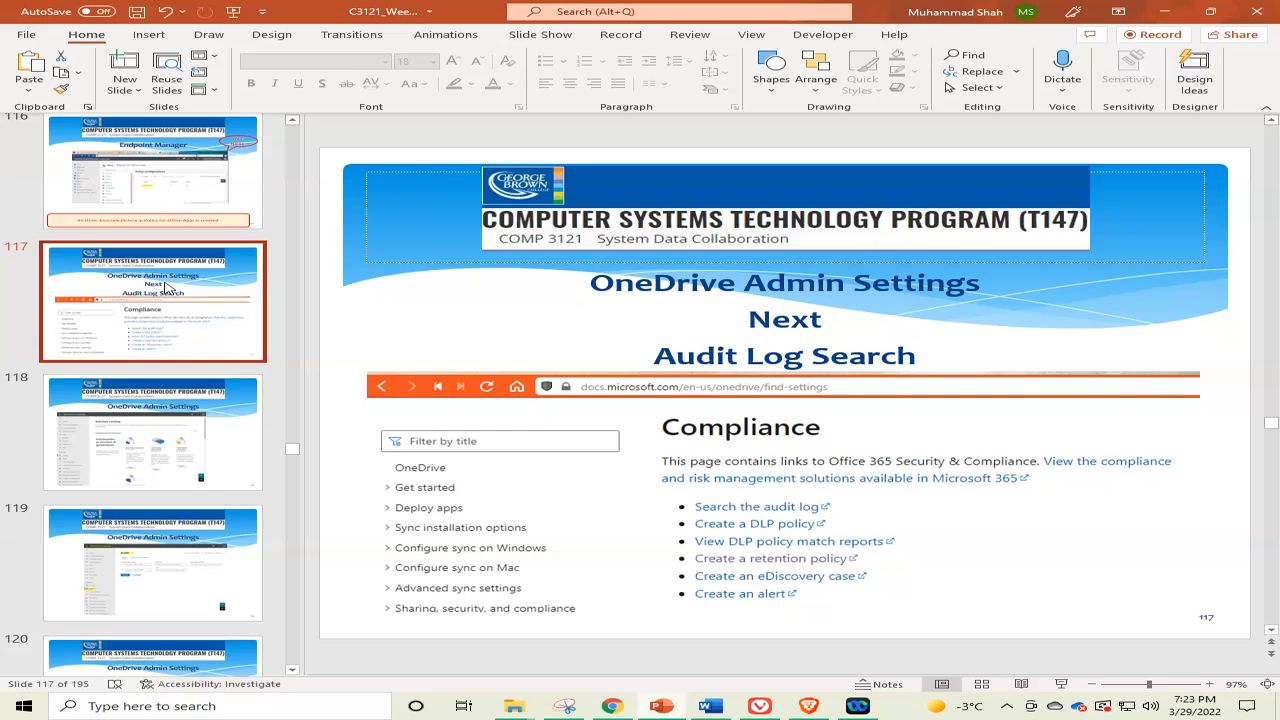
key(Down)
key(Up)
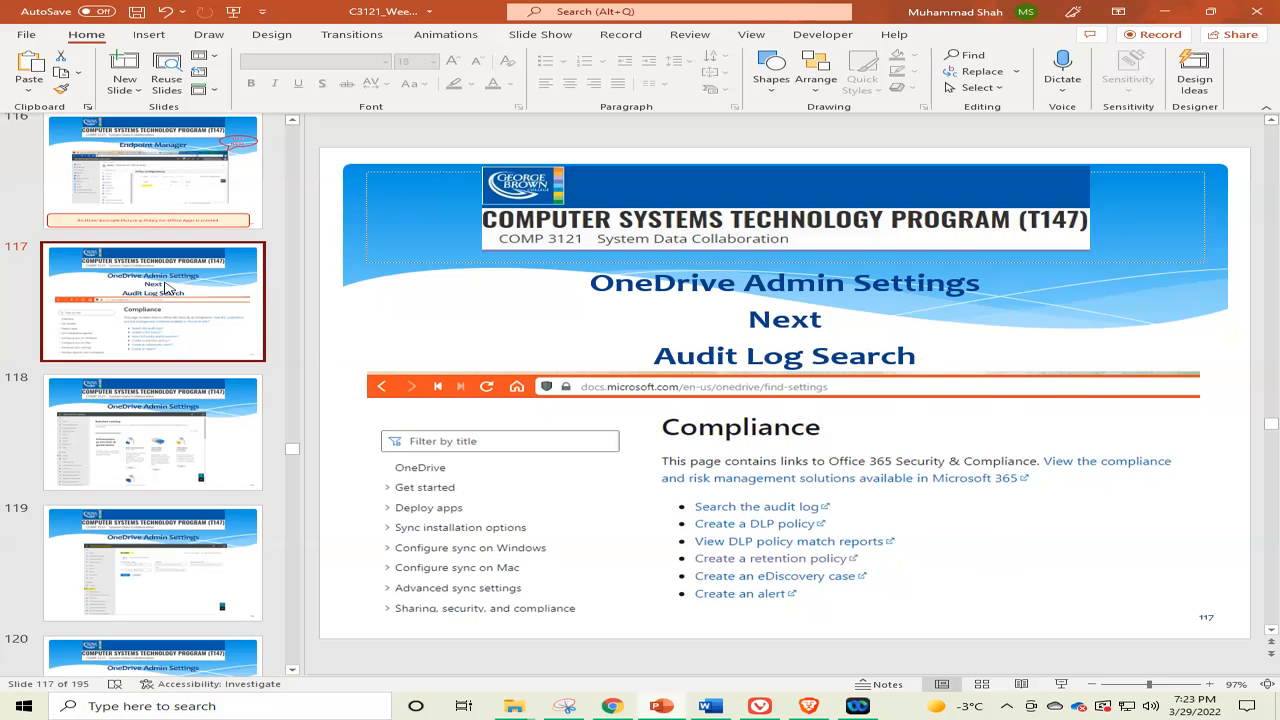
key(Down)
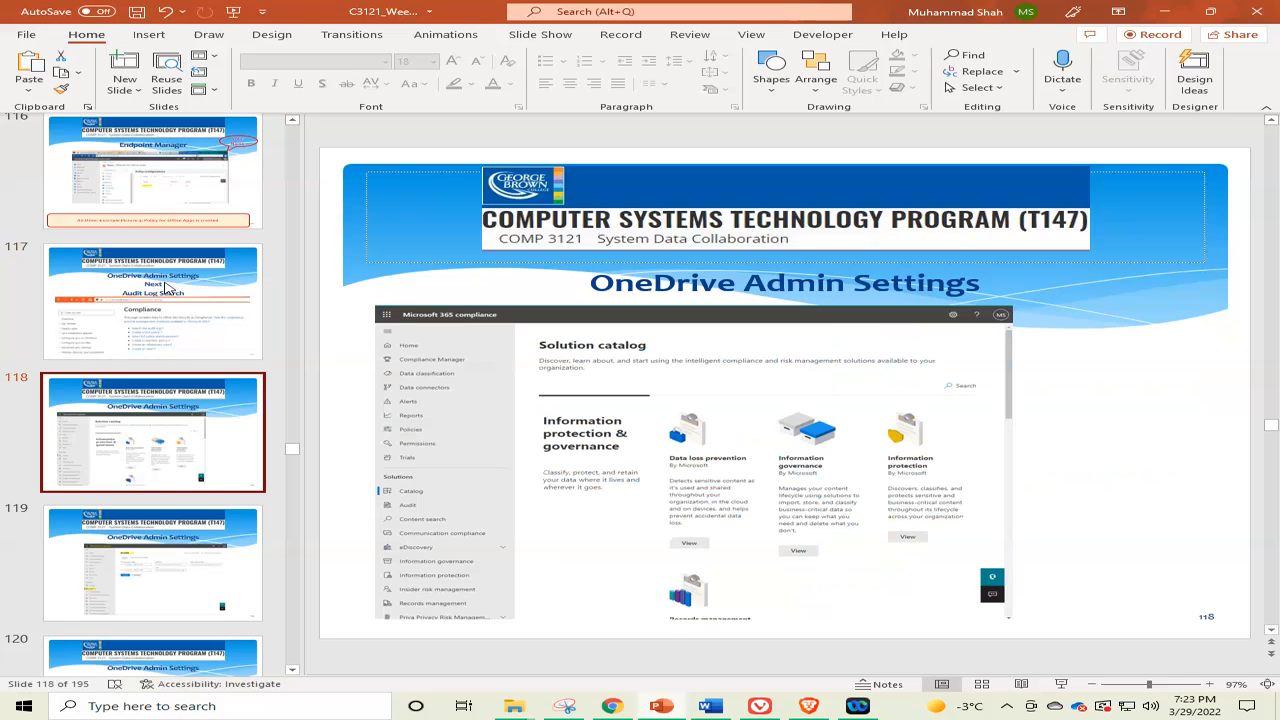
key(Down)
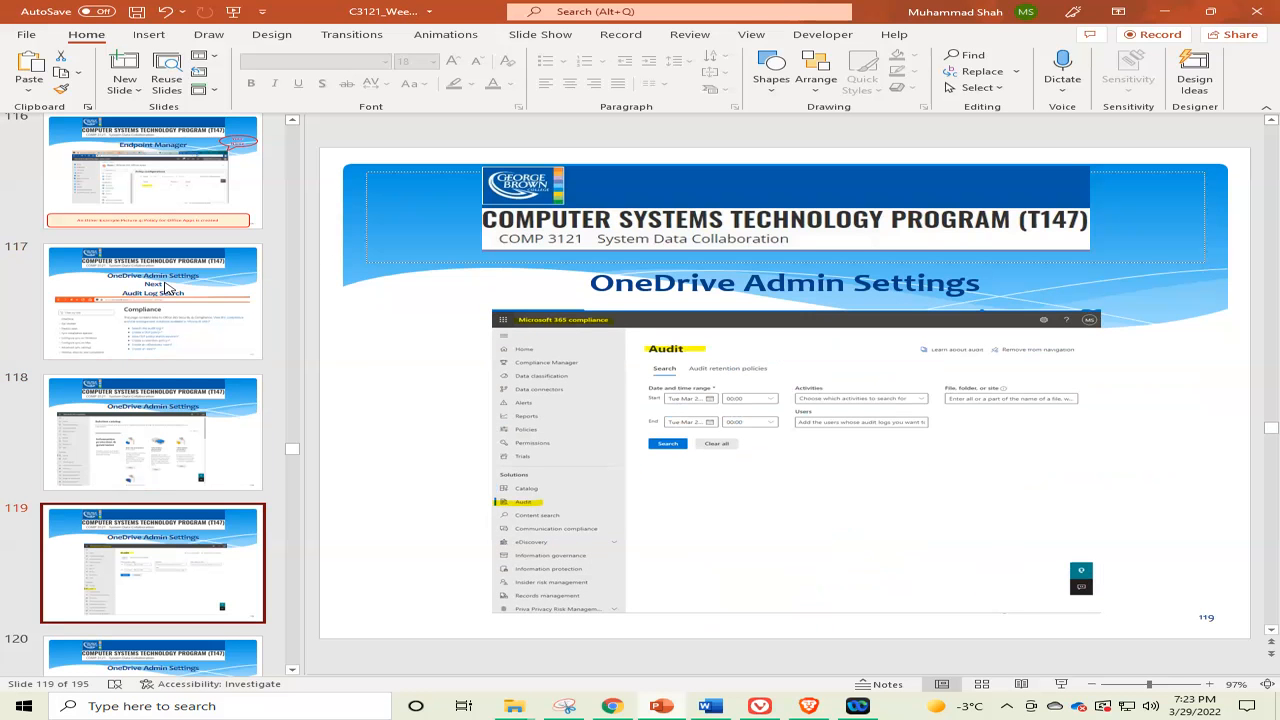
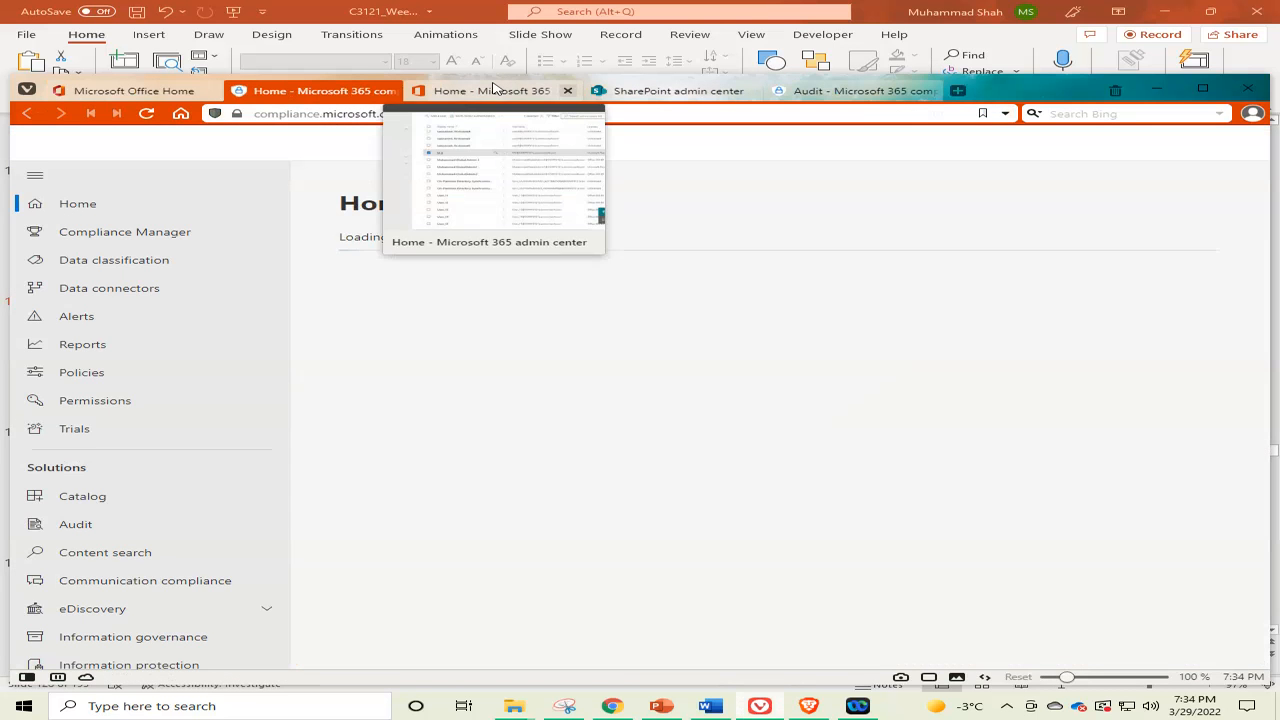
Check the open admin center pages in the browser and close the Audit page's tab
click(493, 90)
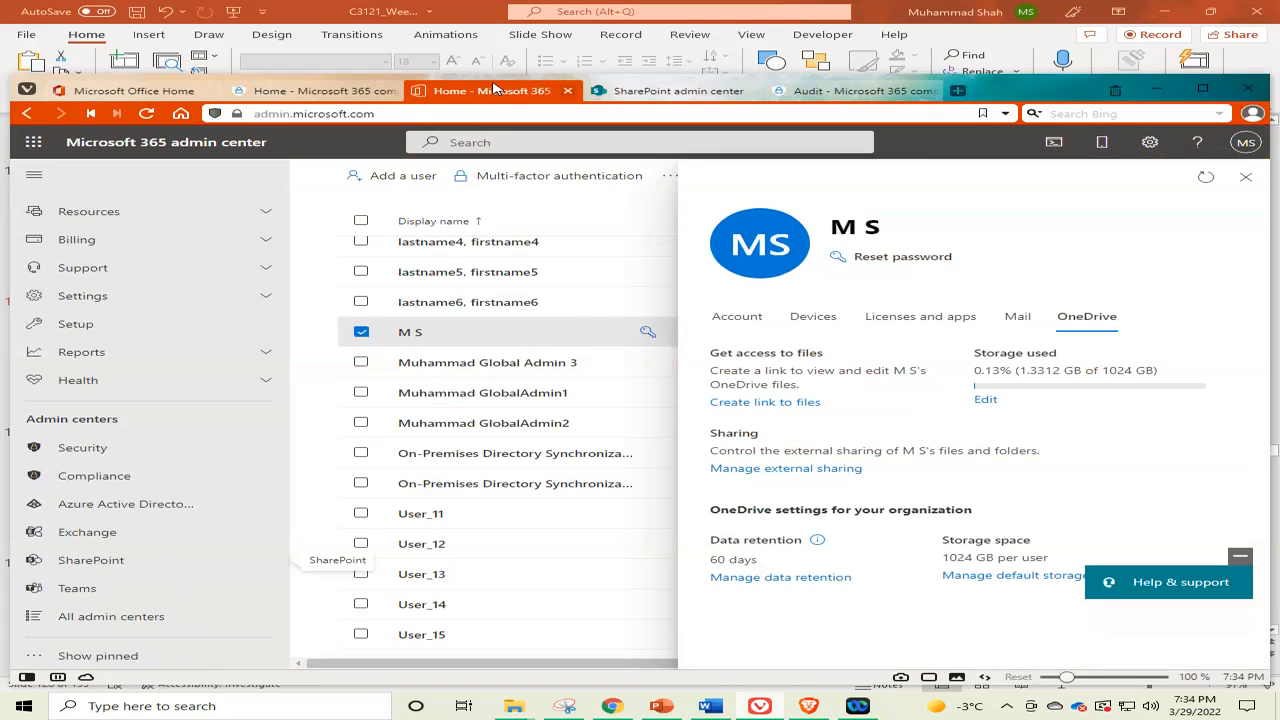
click(660, 90)
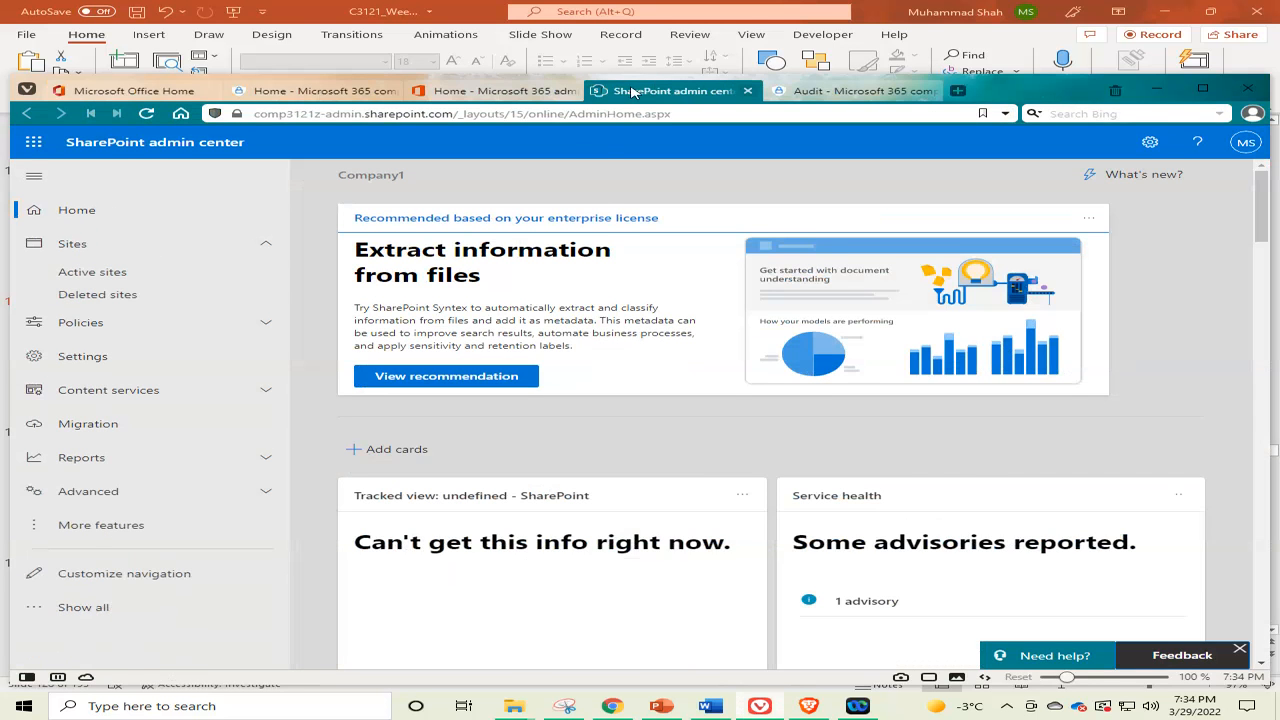
click(480, 90)
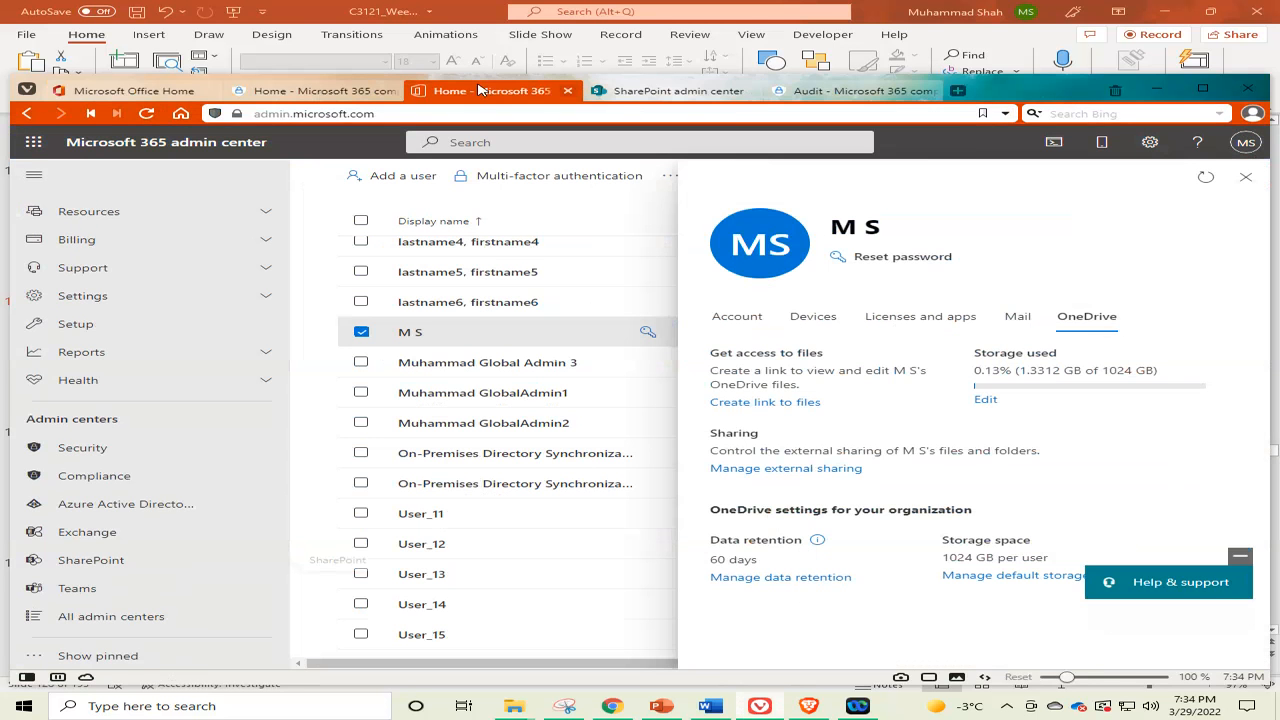
click(785, 91)
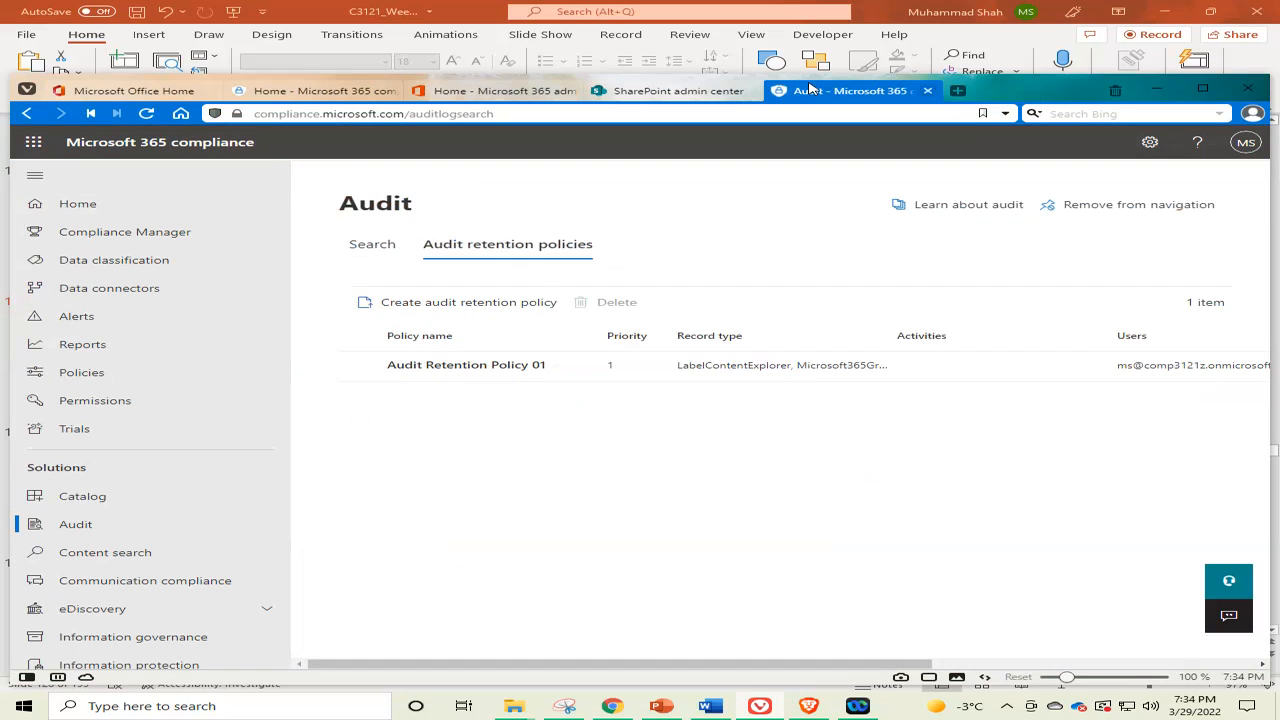
click(927, 90)
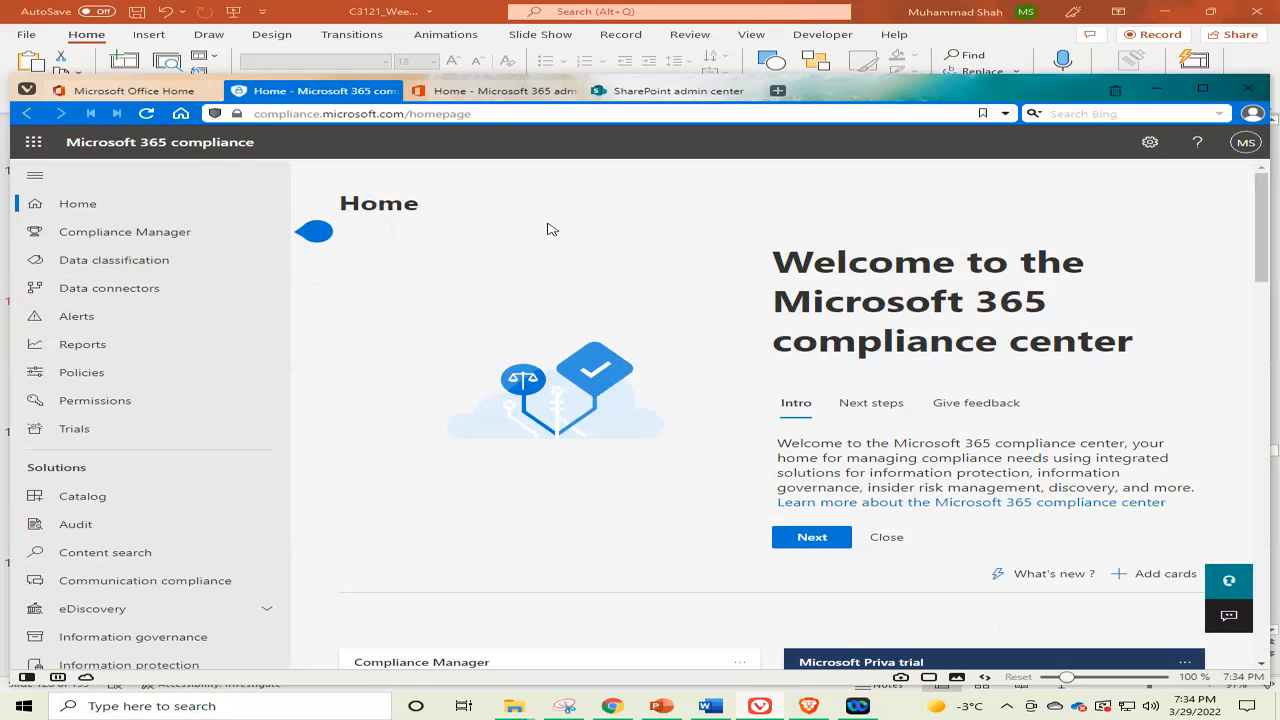
Go through the three introductory tips on the compliance center home page and dismiss the last one
click(314, 231)
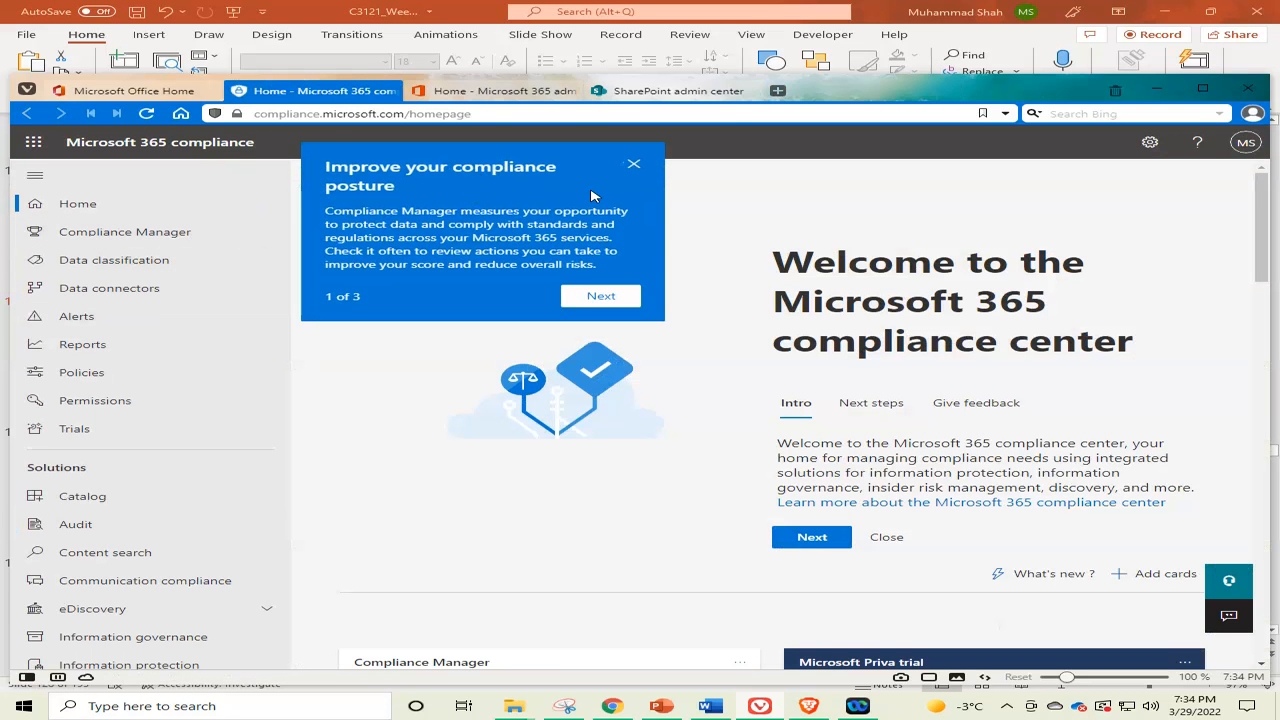
click(601, 296)
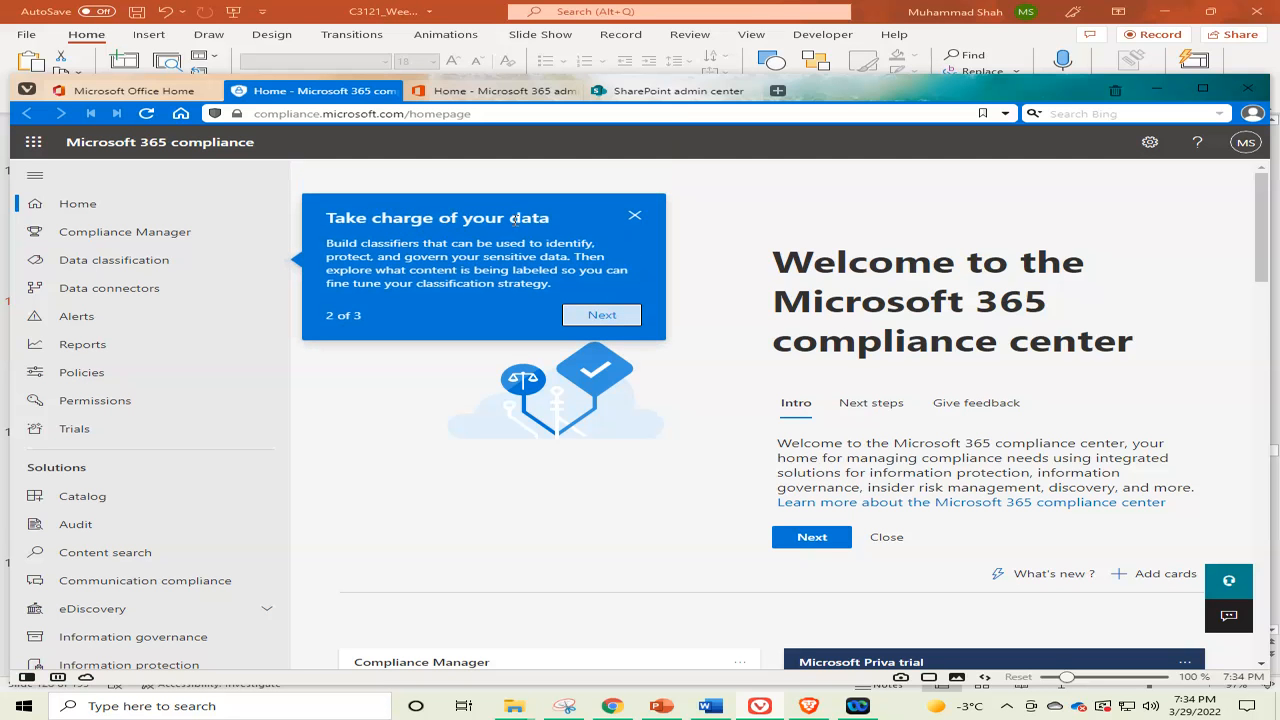
click(611, 318)
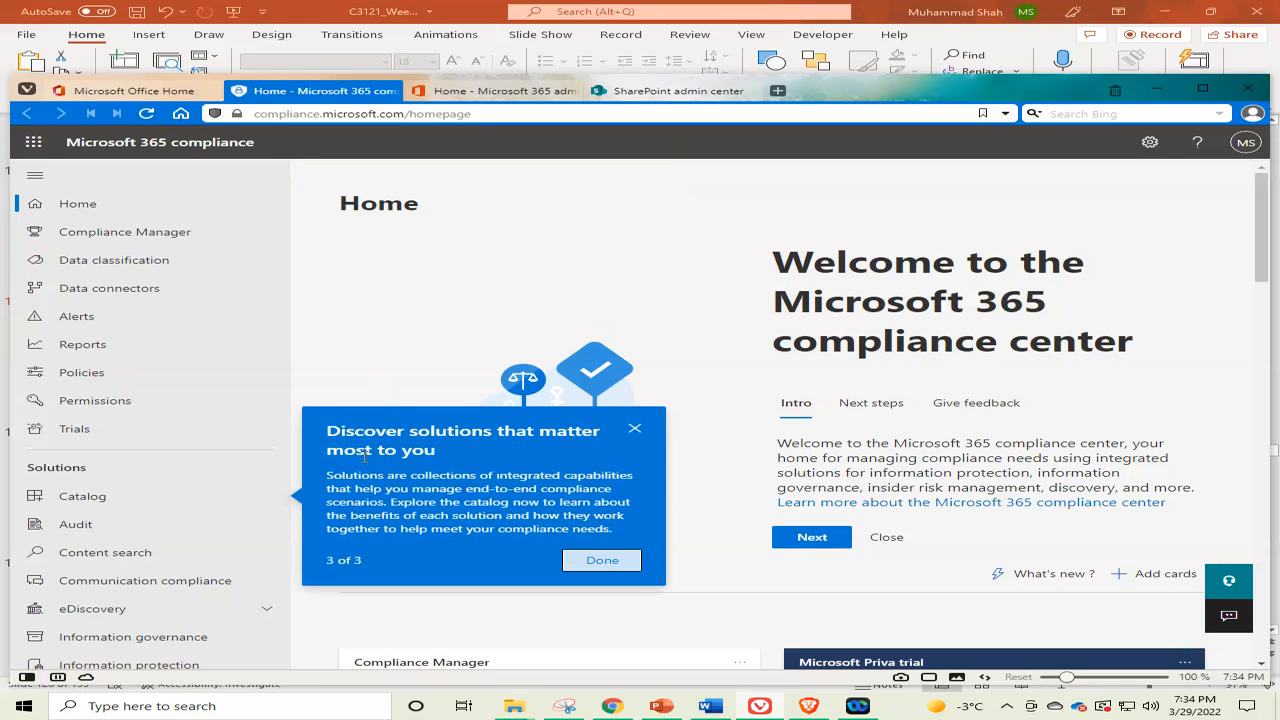
click(634, 428)
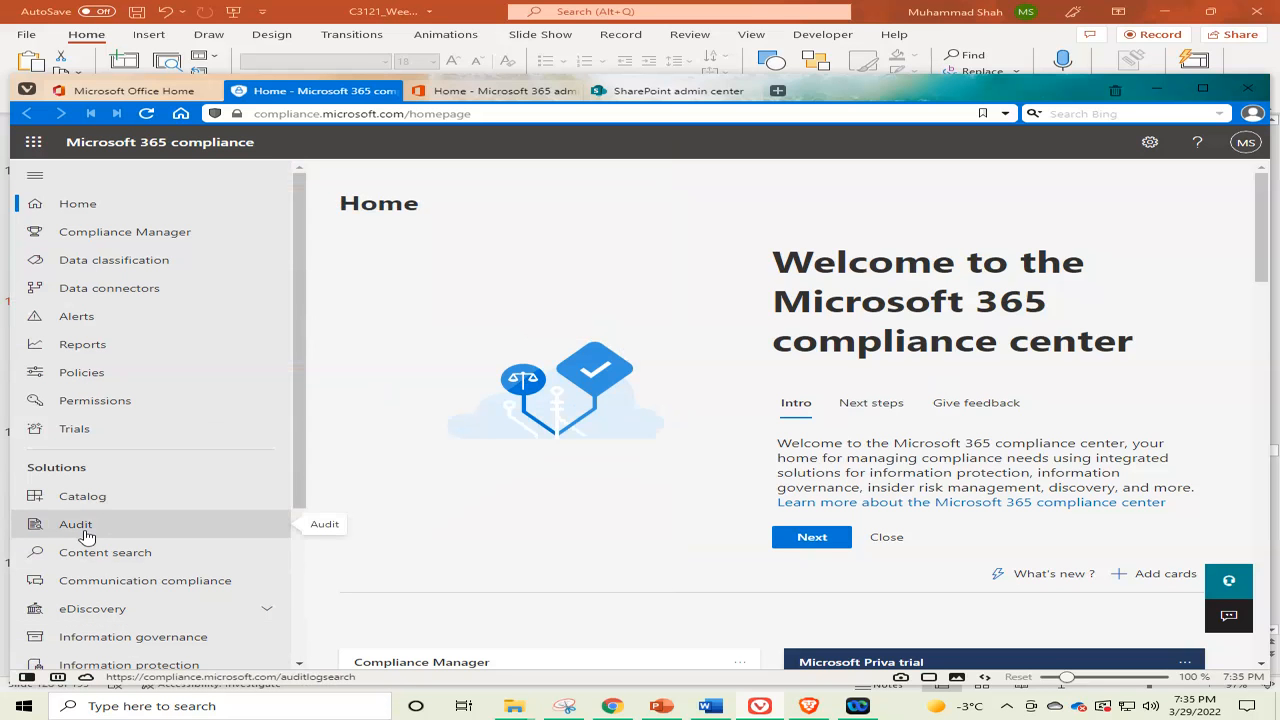
Open Information governance and review its overview, retention policies, labels, label policies, adaptive scopes and policy lookup
click(117, 638)
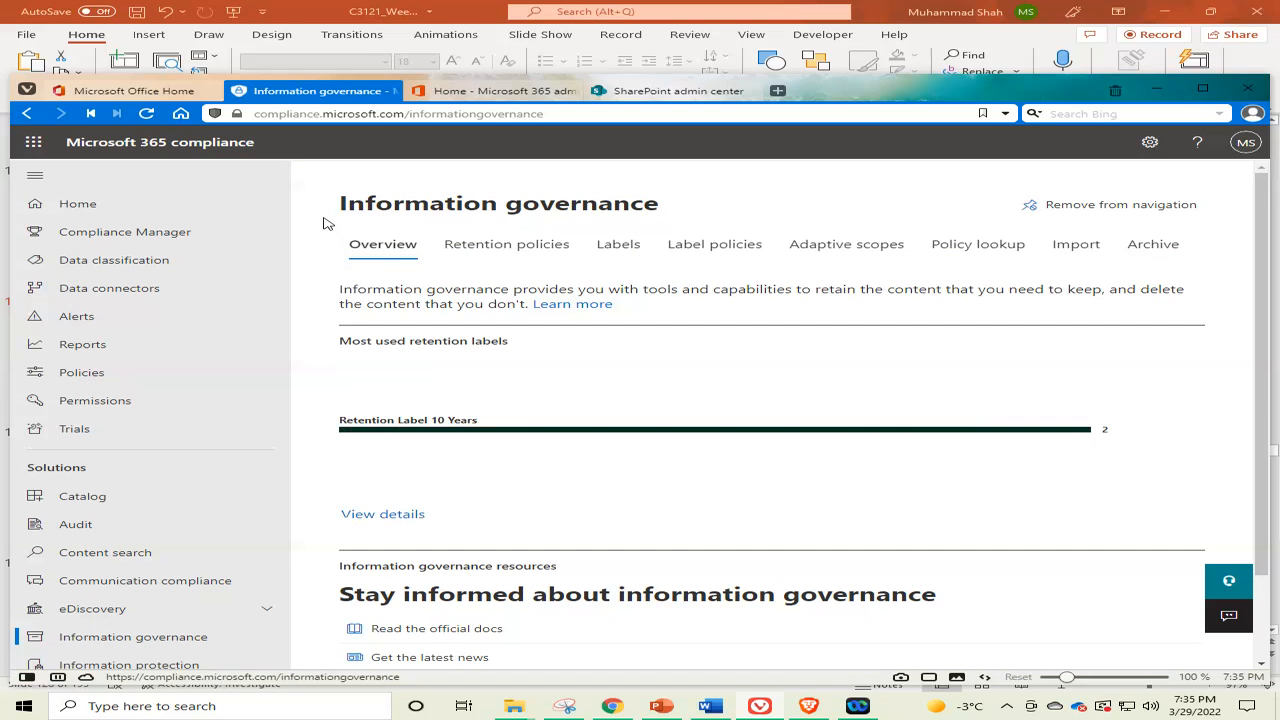
mouse_move(1127, 434)
click(514, 248)
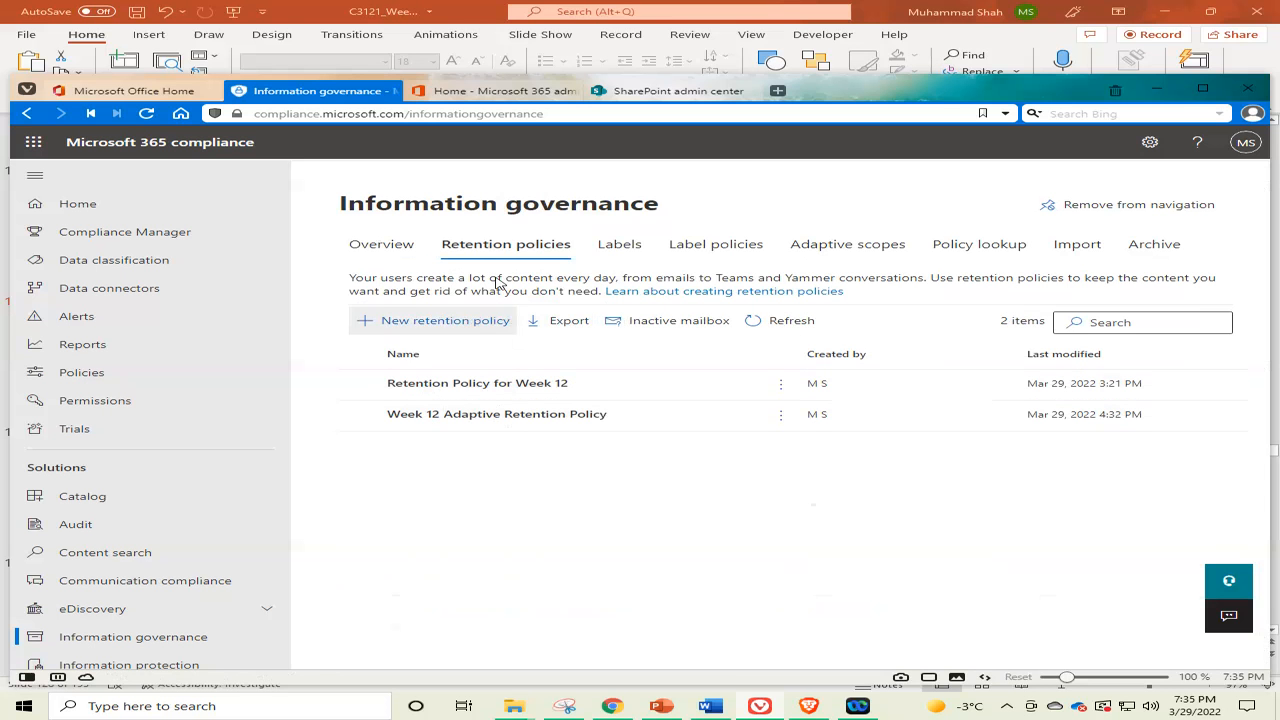
click(616, 249)
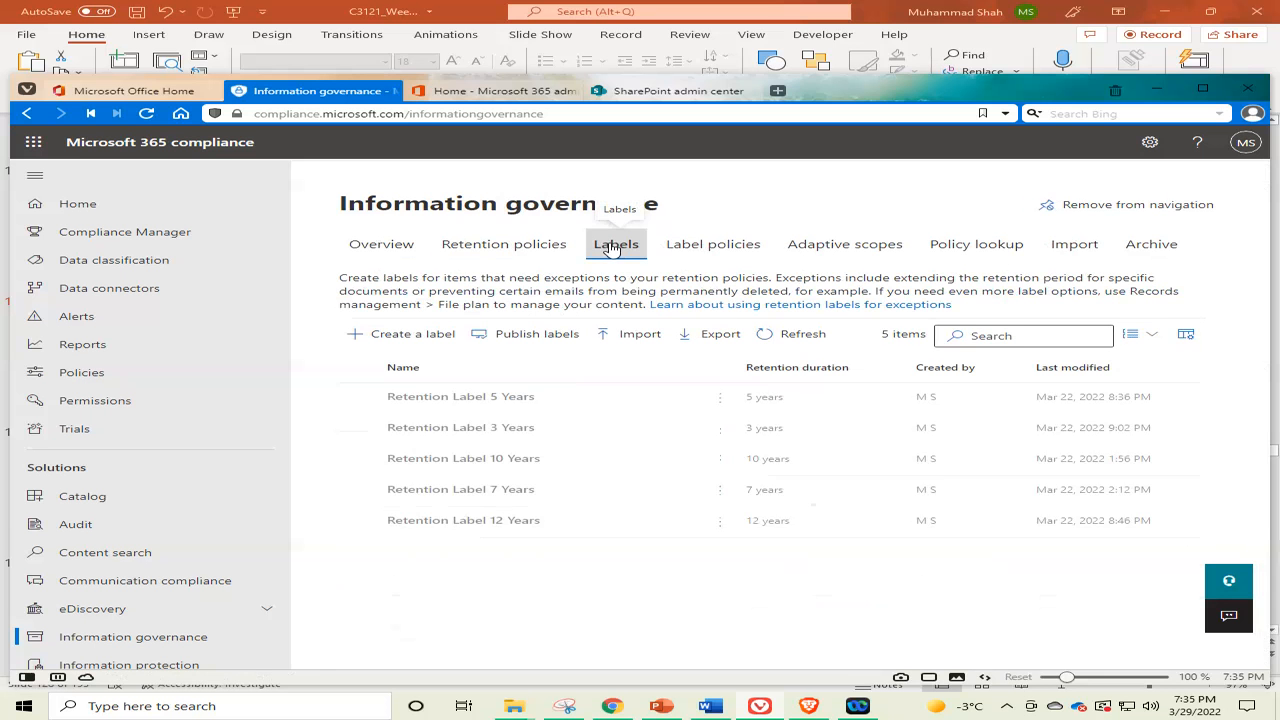
click(713, 250)
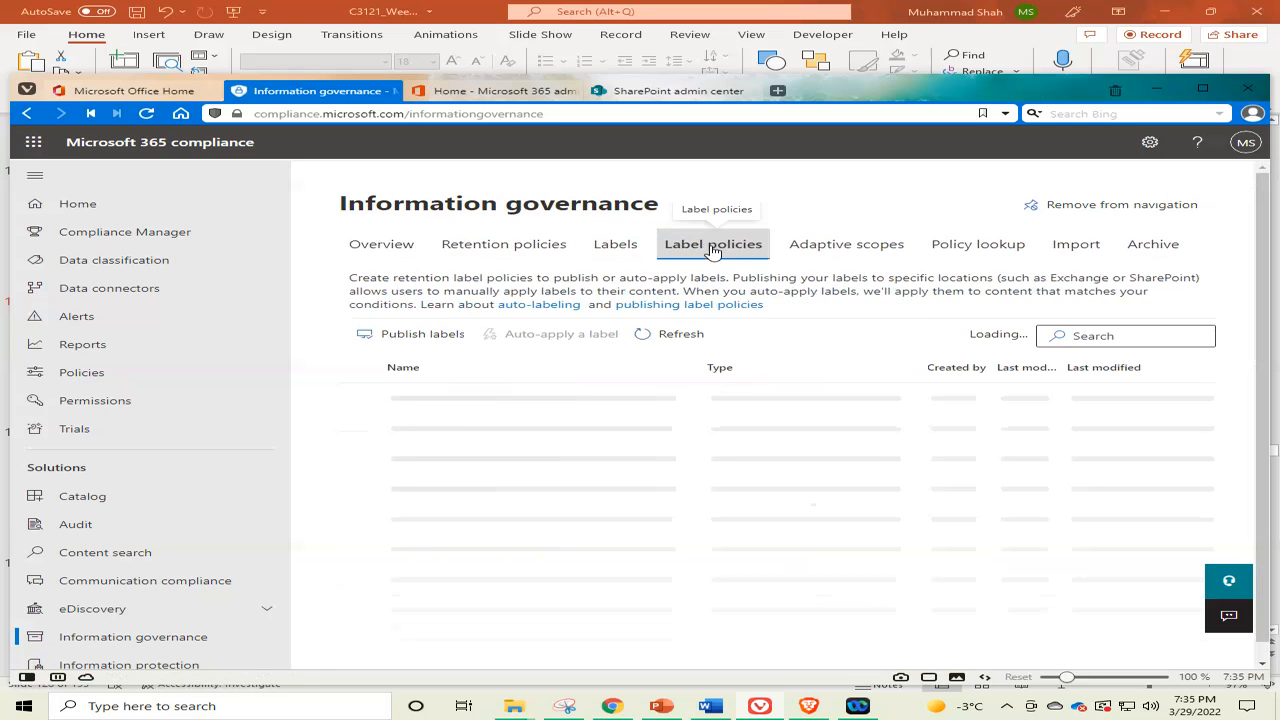
click(840, 248)
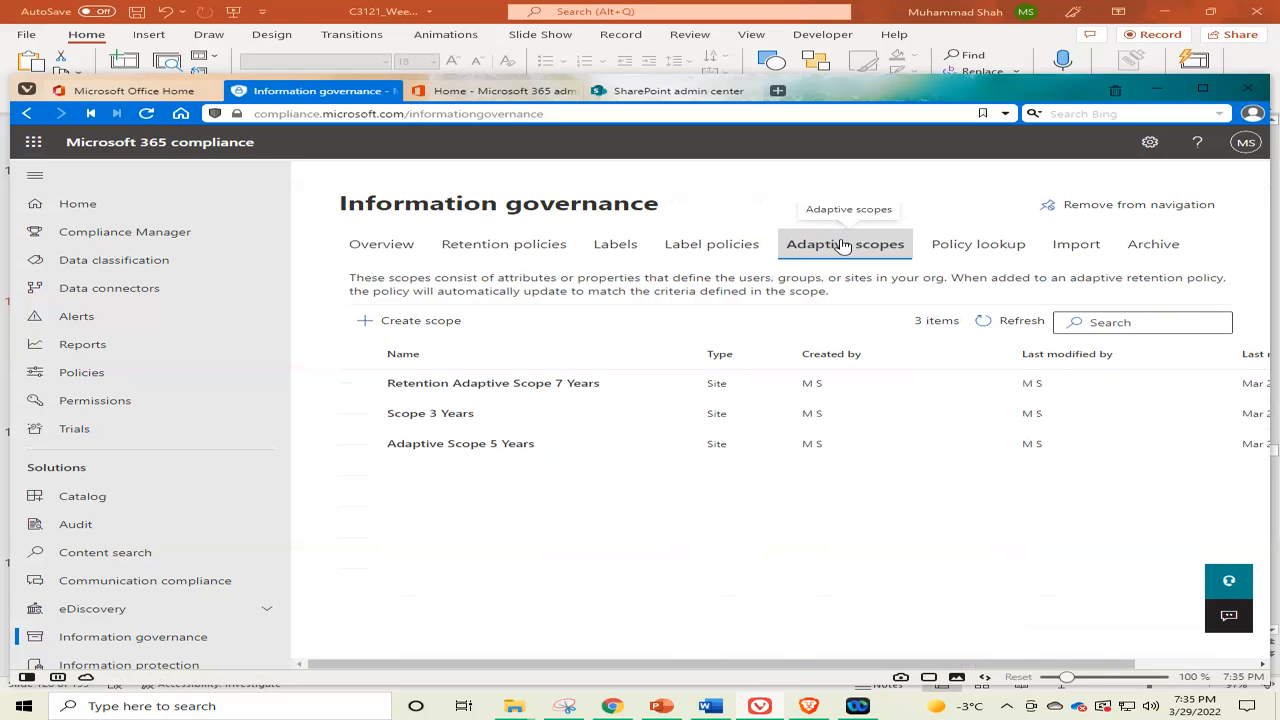
click(985, 246)
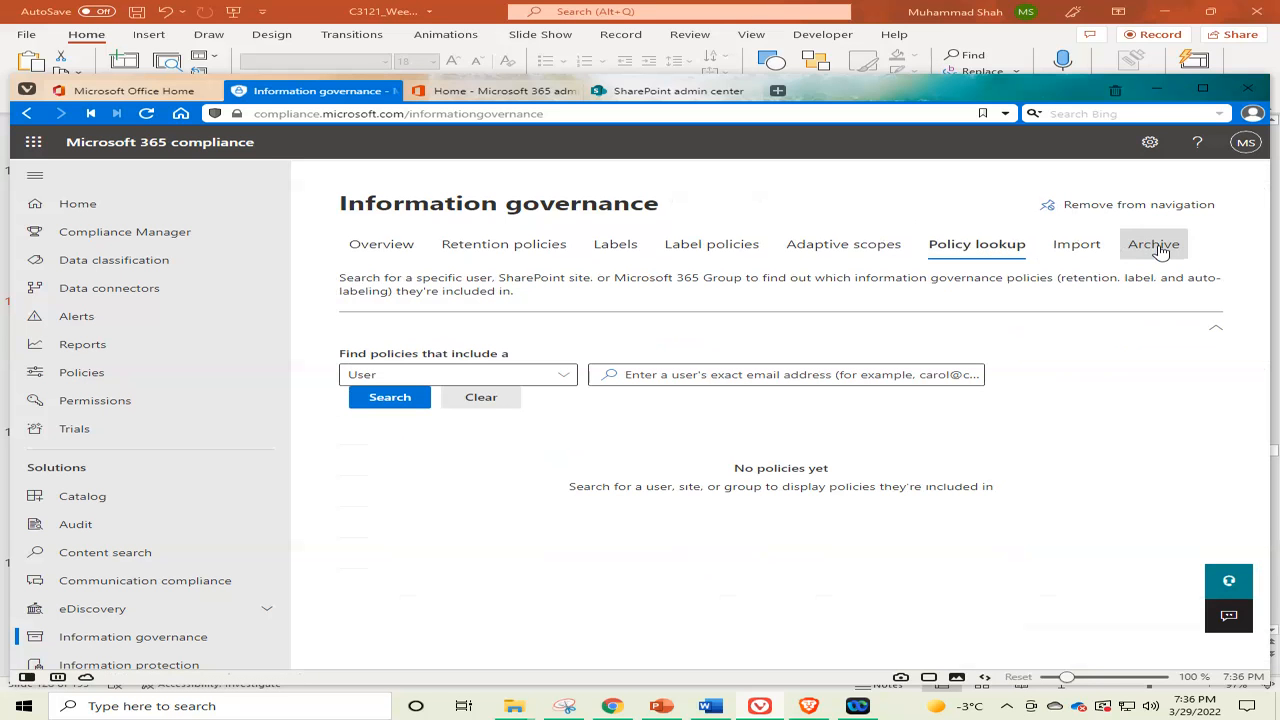
Start a new retention policy and name it "7 Years Retention Policy Week 12"
click(487, 248)
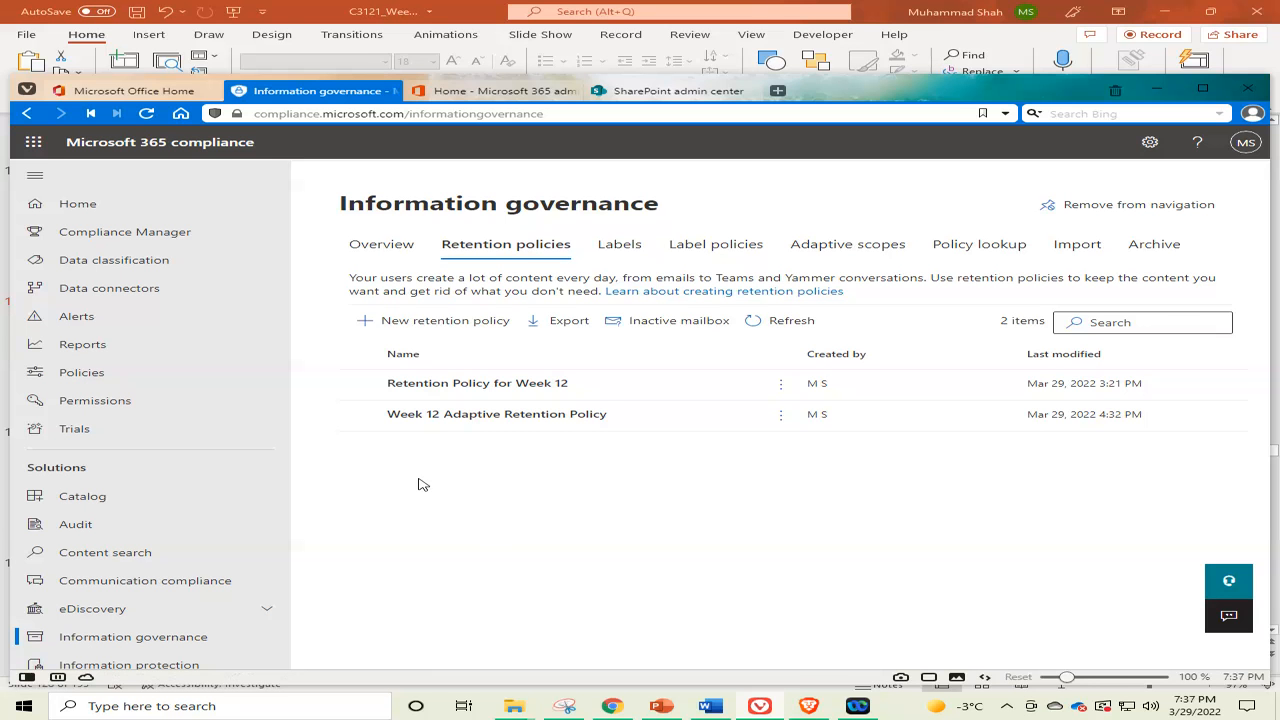
click(442, 322)
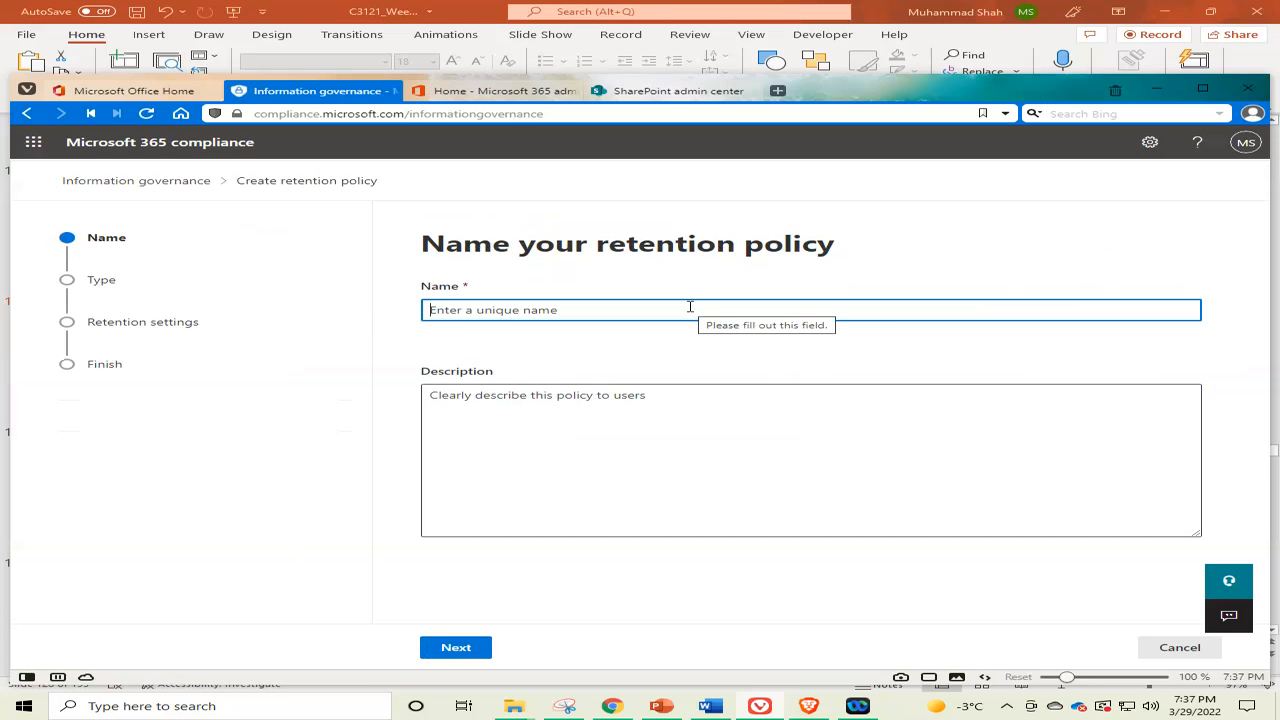
text(Retention)
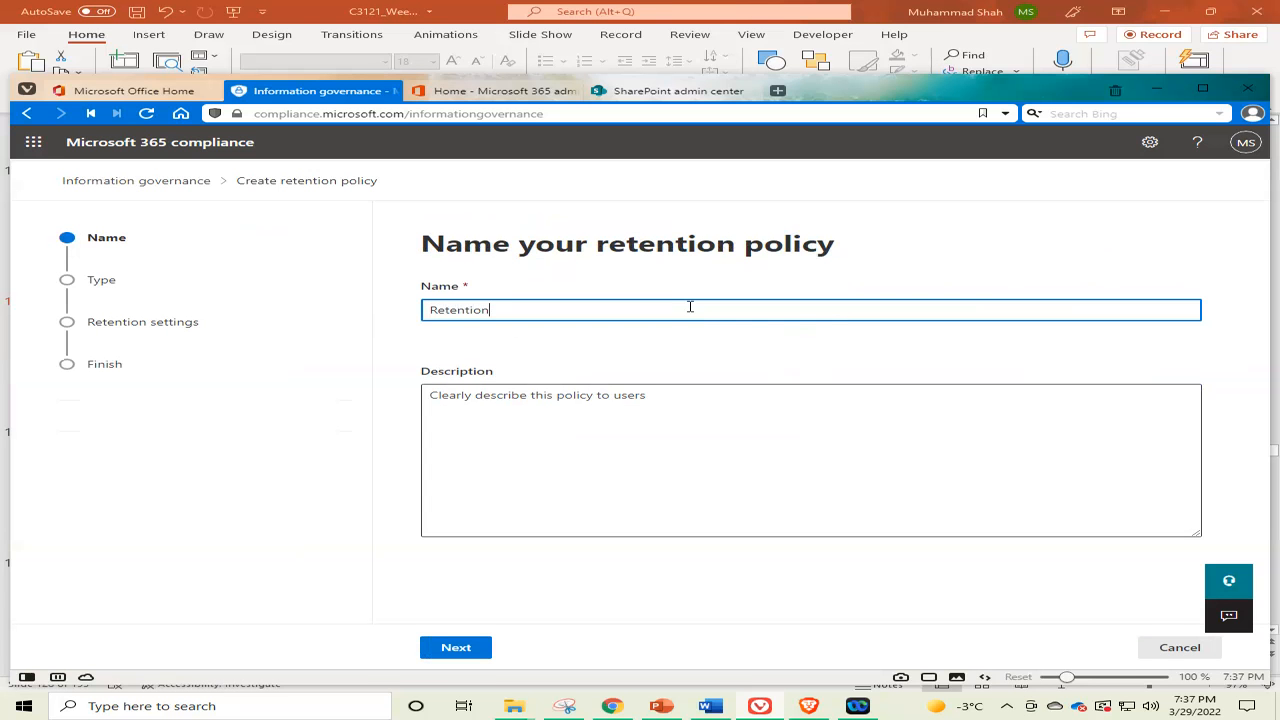
text(Policy)
text( 3)
key(BackSpace)
text(Week)
text( 12)
text(7)
key(BackSpace)
key(BackSpace)
key(BackSpace)
text(&)
key(BackSpace)
key(BackSpace)
text(7 Yeras)
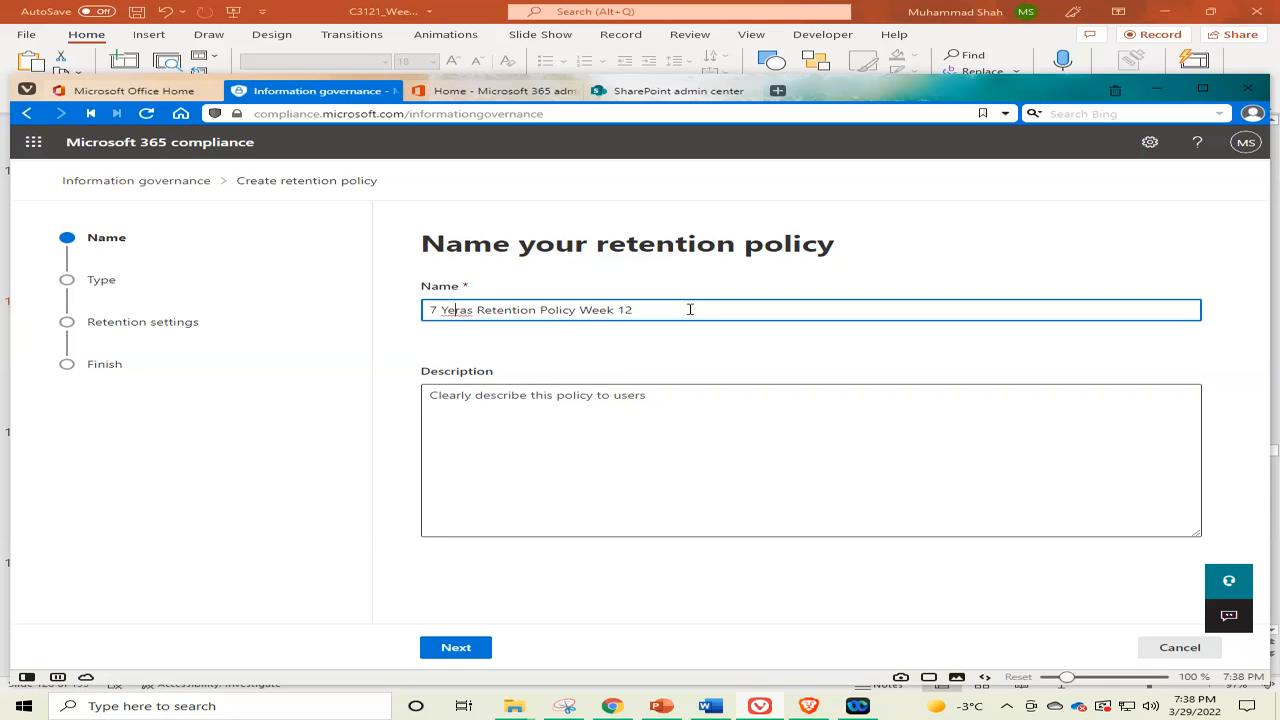
key(Delete)
key(Right)
text(r)
Copy the policy name into the description so it reads "7 Years Retention Policy Week 12"
key(ctrl+a)
key(ctrl+c)
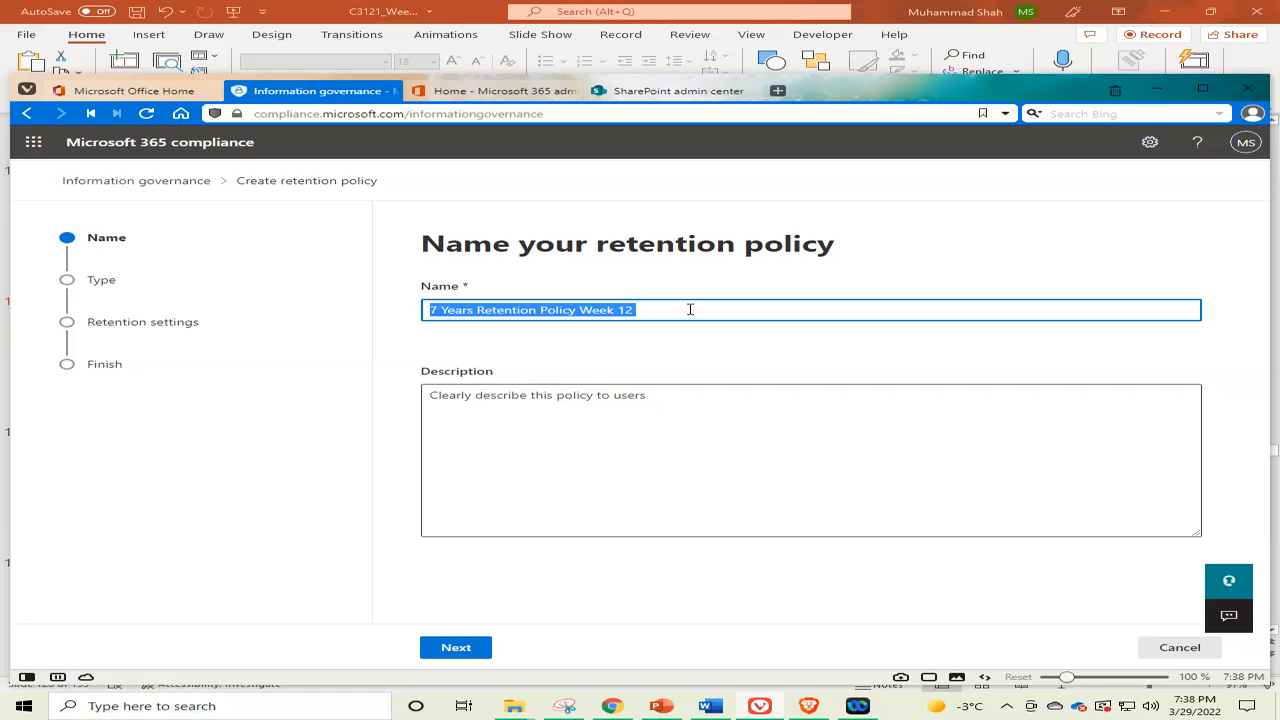
click(646, 392)
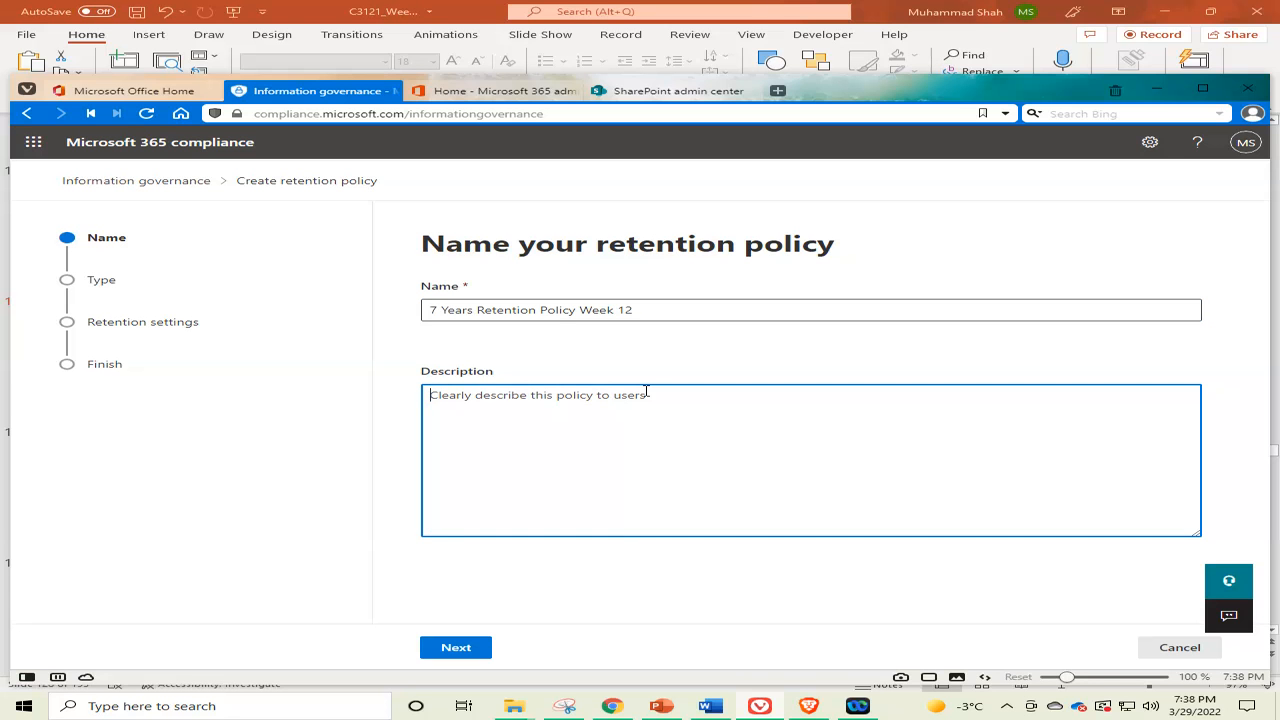
key(ctrl+v)
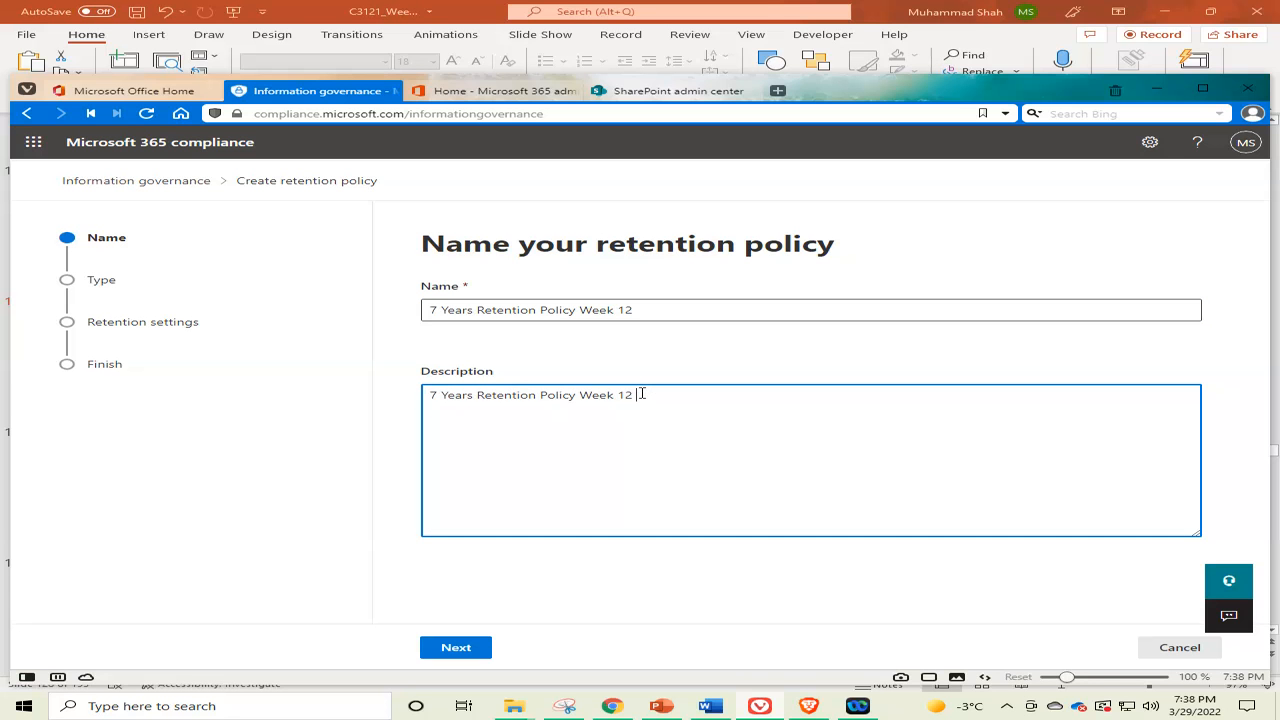
click(664, 309)
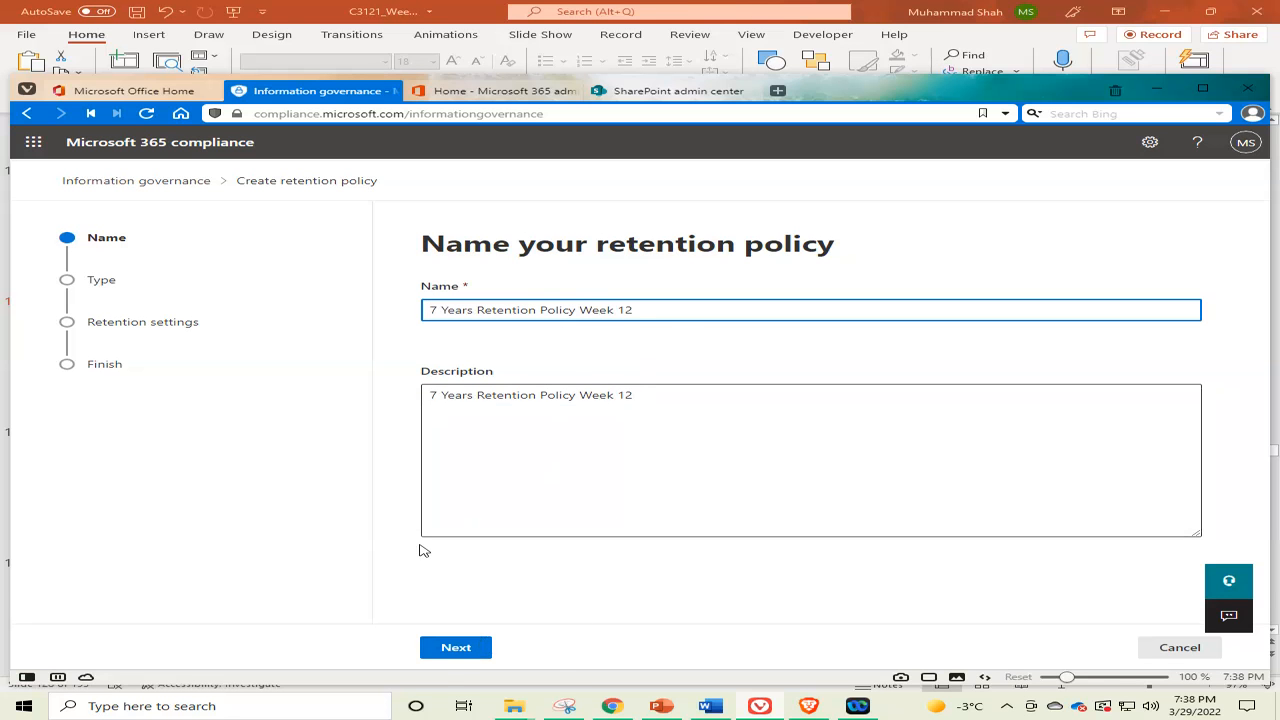
Choose Static as the retention policy type and continue to the location choices
click(455, 648)
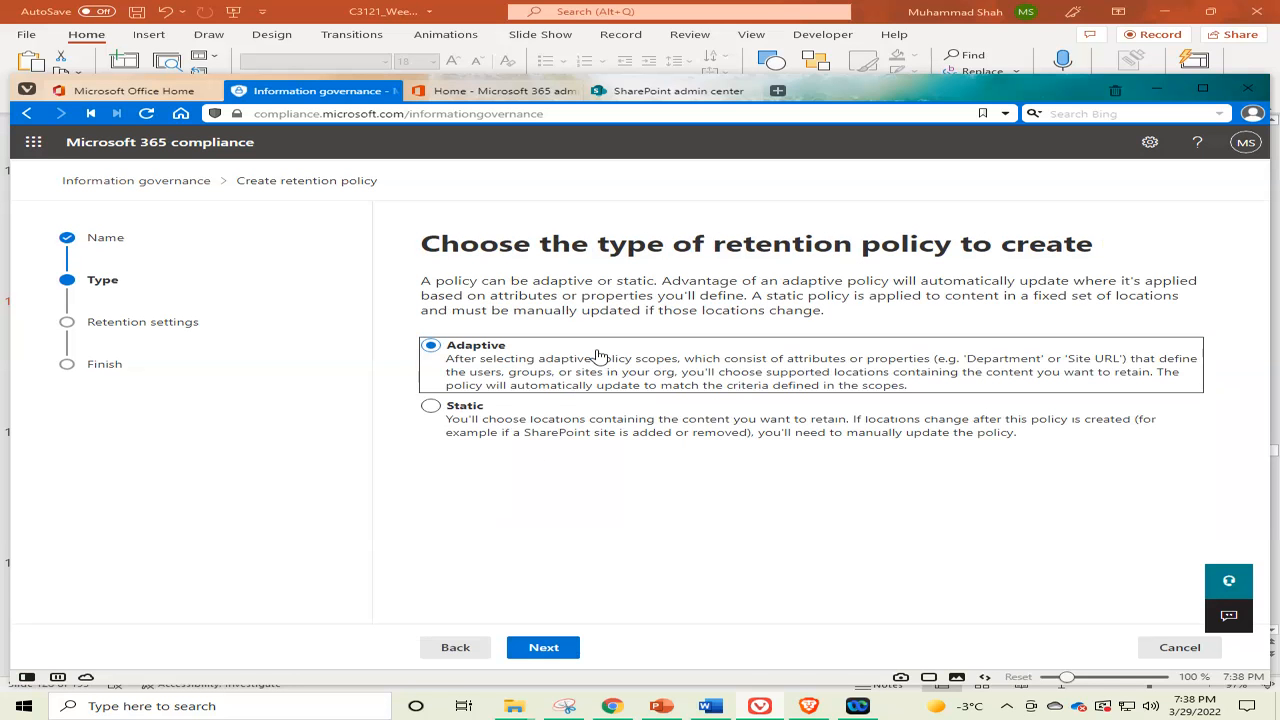
click(431, 406)
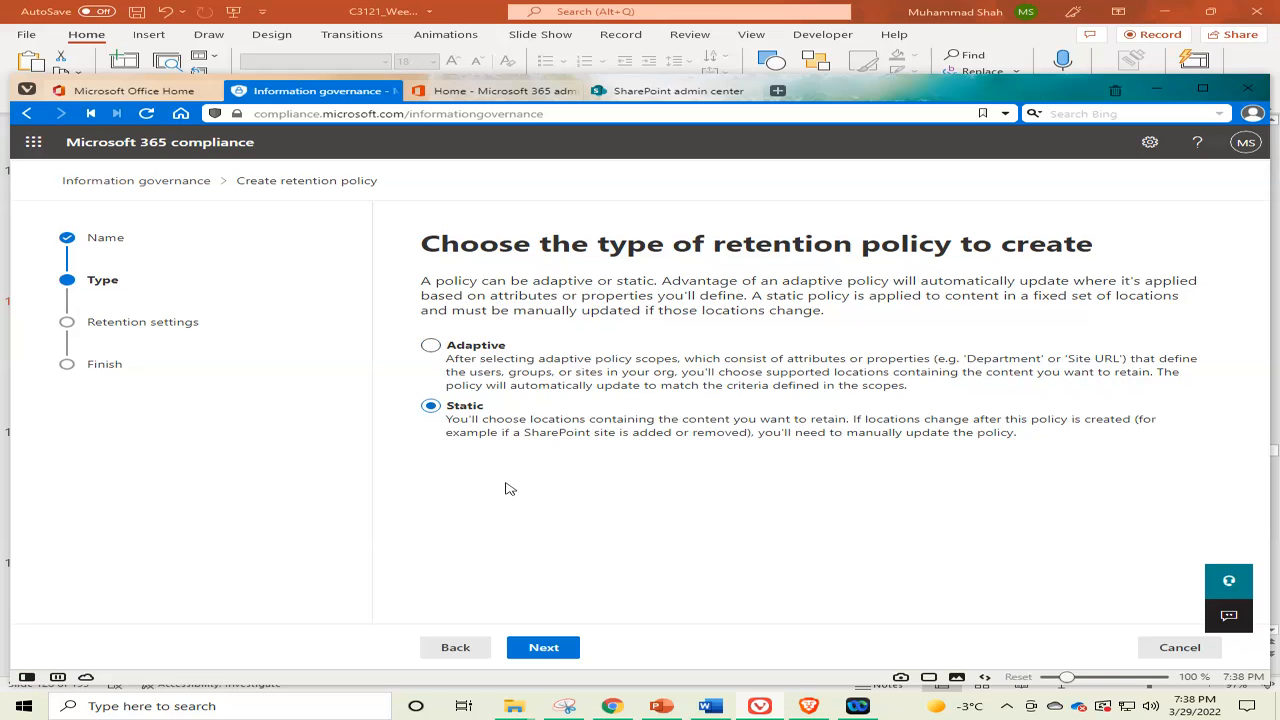
click(543, 648)
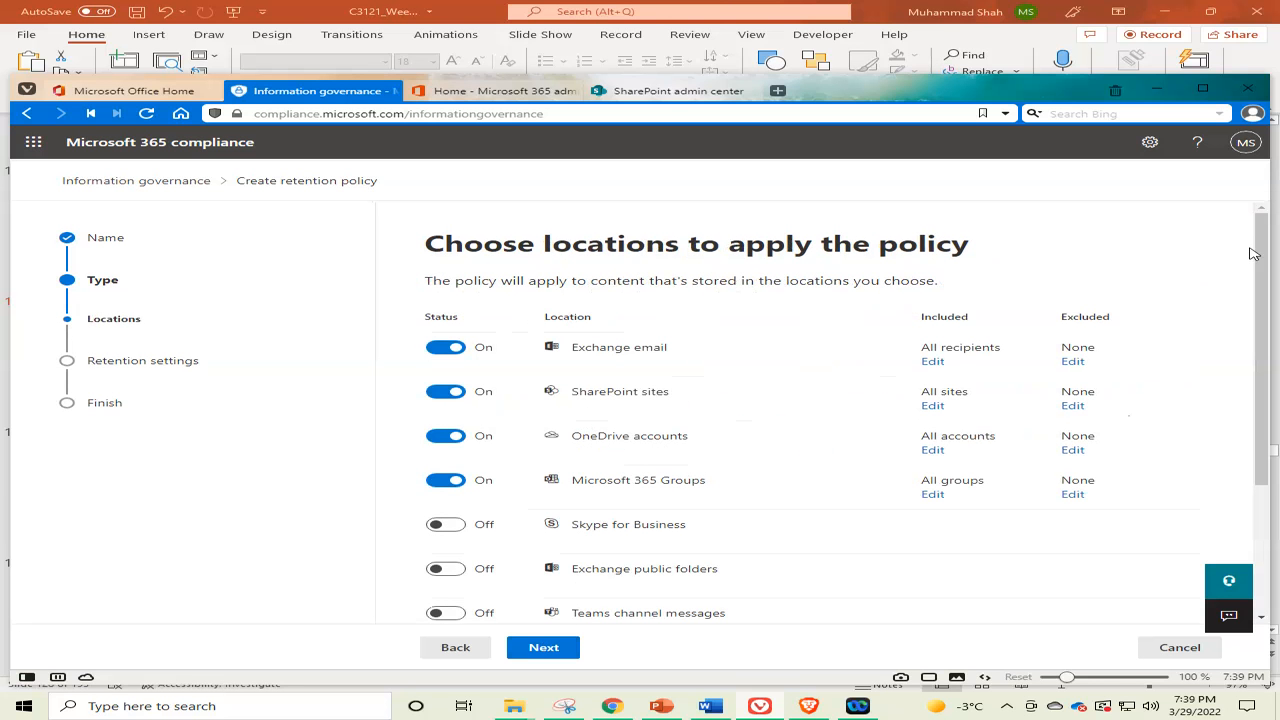
Review the available policy locations, turn on Teams chats and check the status of the other locations
drag(1277, 240, 1244, 188)
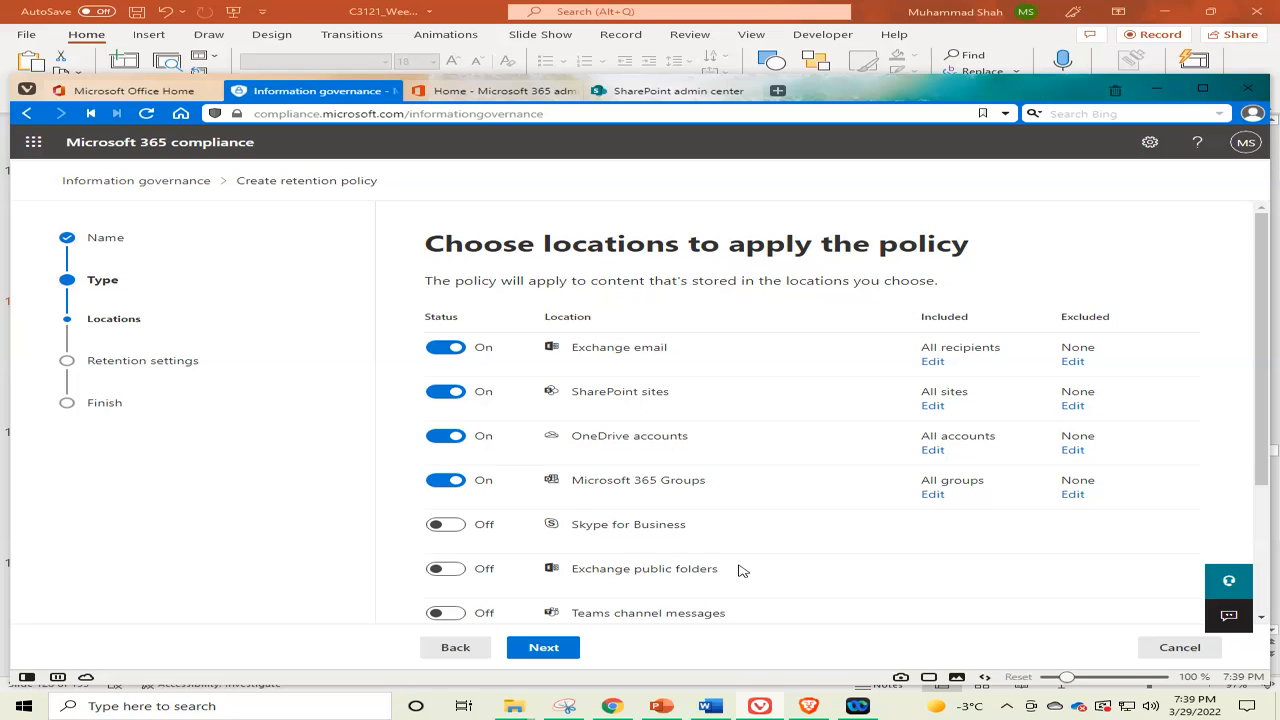
drag(1266, 260, 1266, 390)
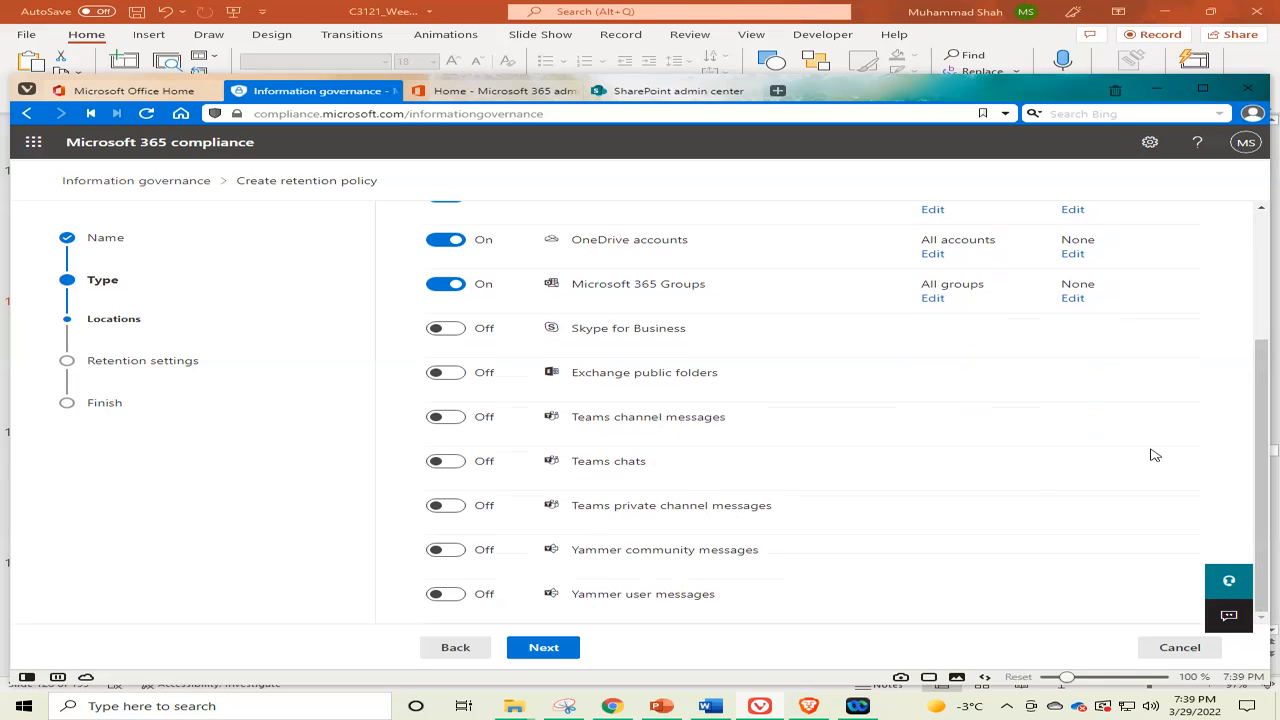
click(444, 462)
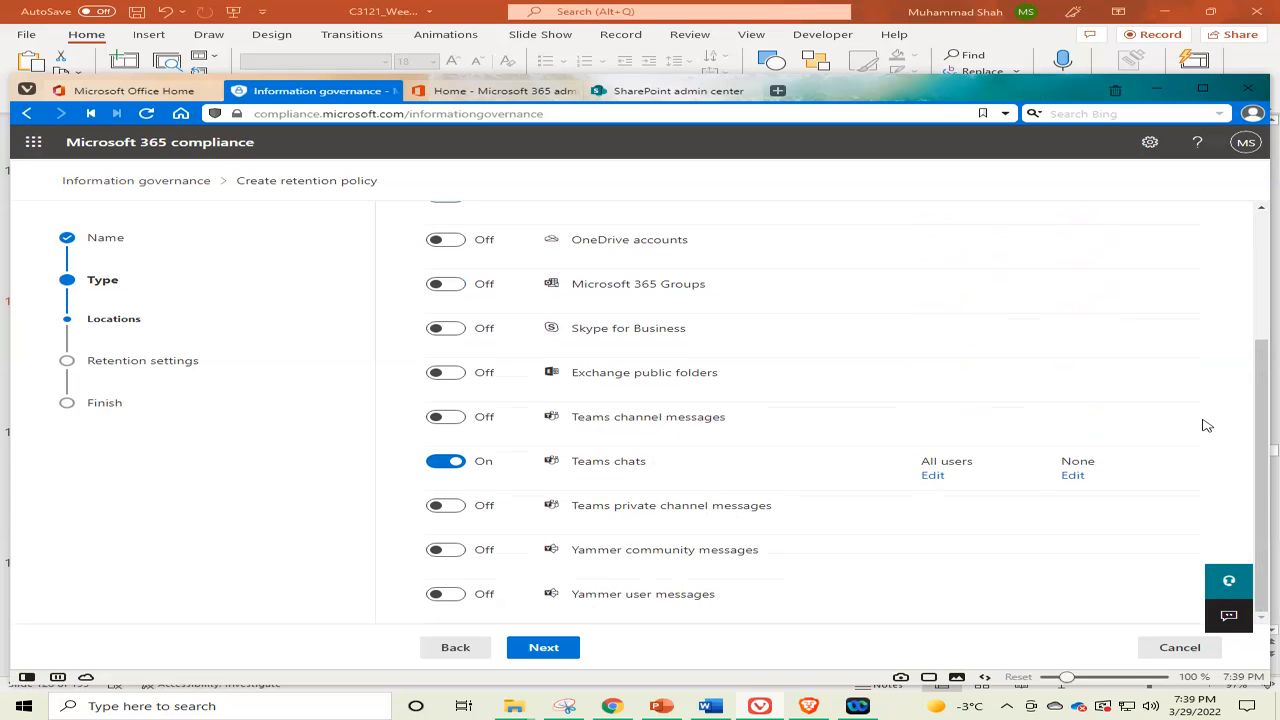
drag(1262, 482, 1262, 470)
scroll(1262, 465, up, 1)
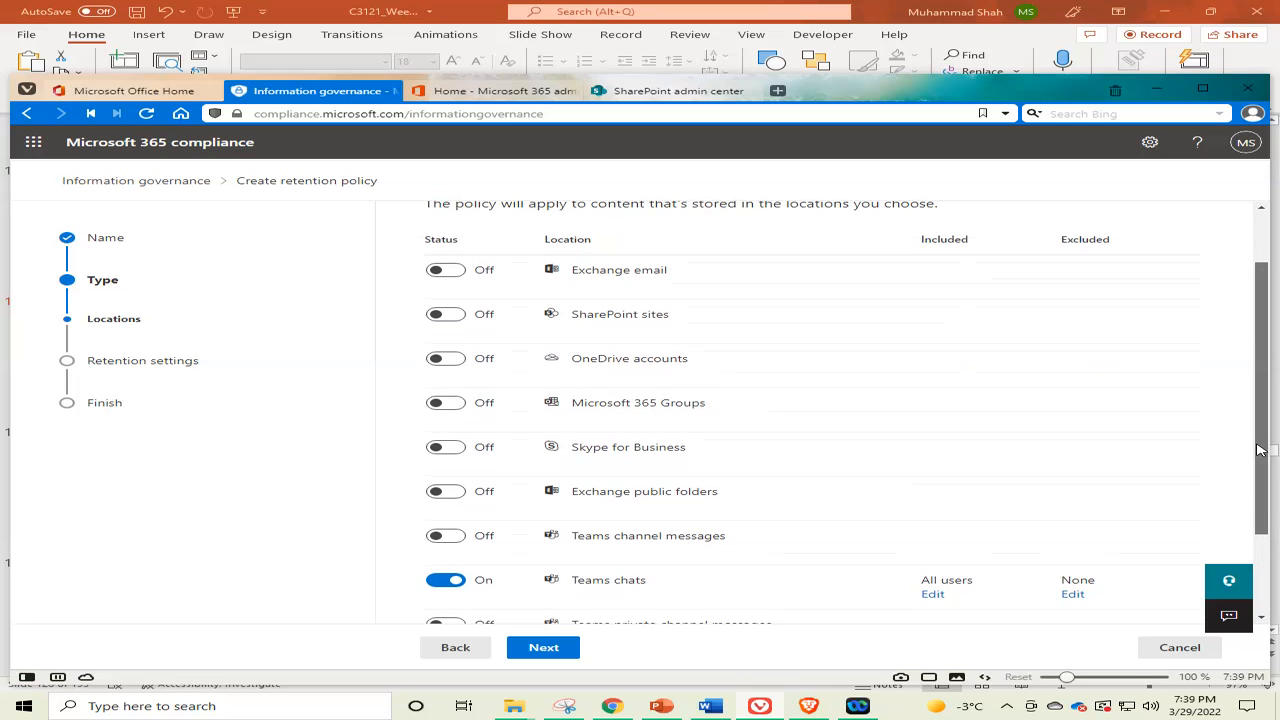
scroll(1260, 450, up, 1)
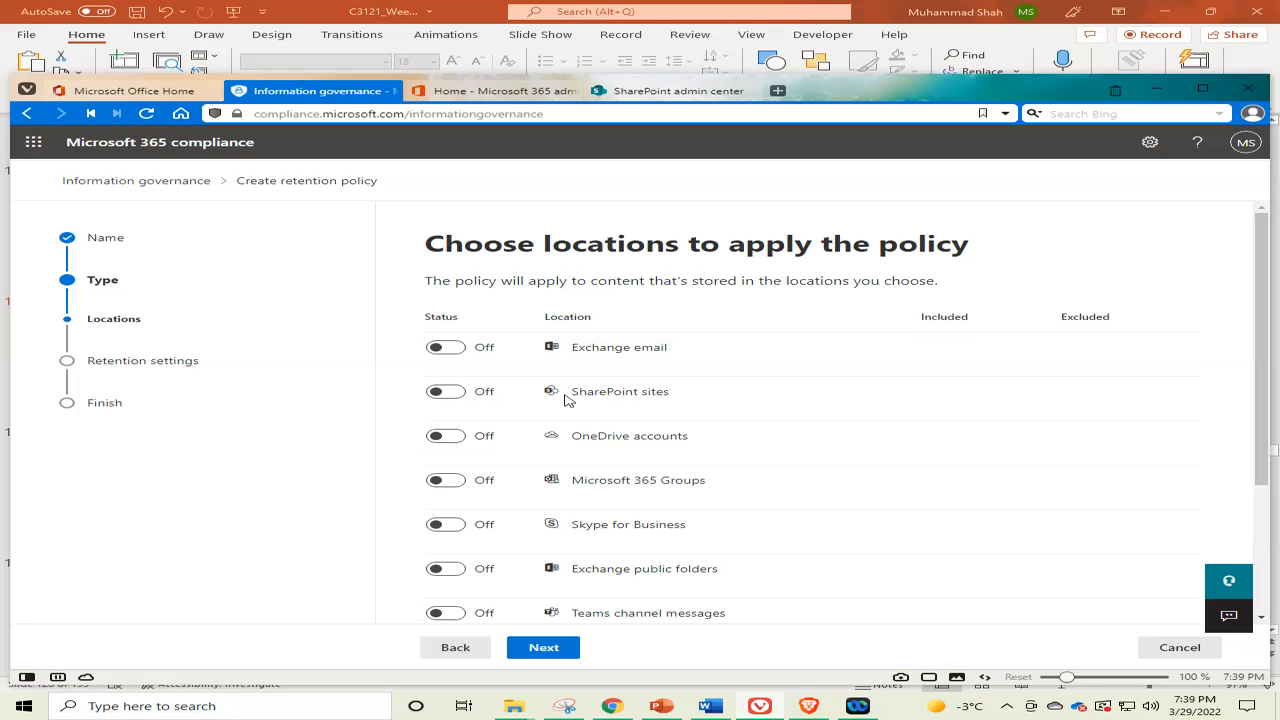
Turn on SharePoint sites and OneDrive accounts as policy locations and look through the rest of the list
click(450, 393)
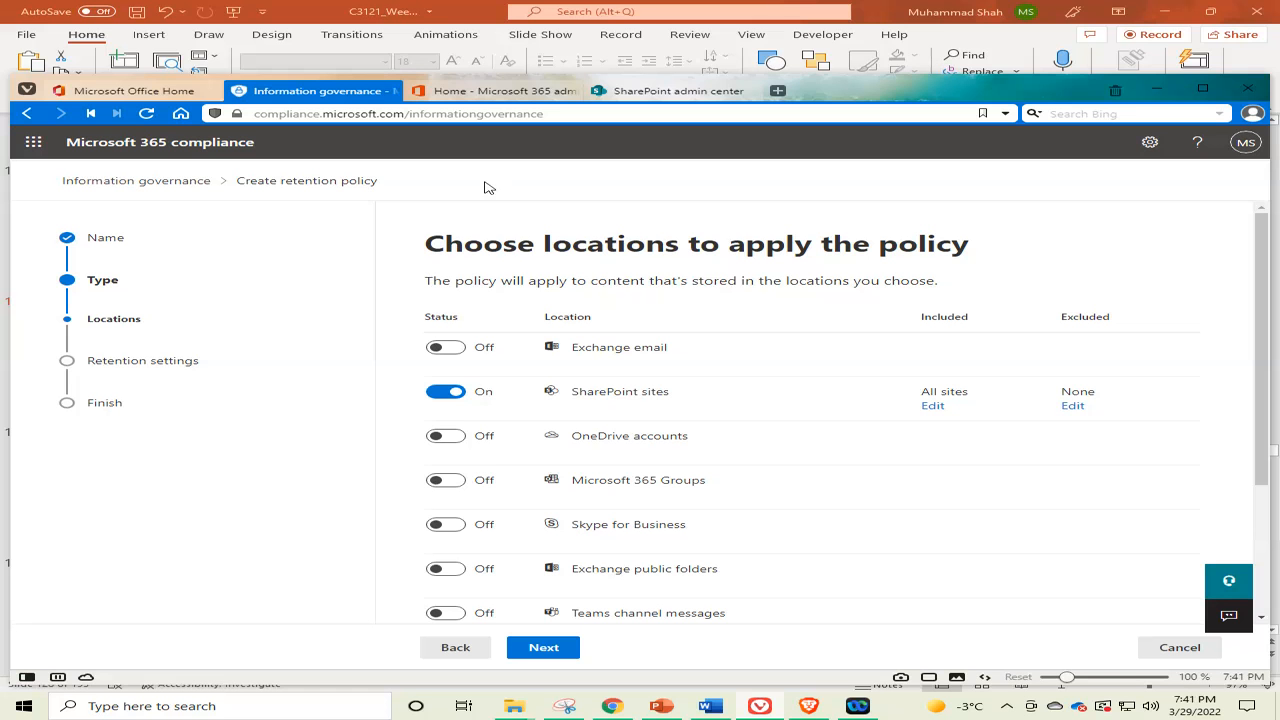
click(463, 441)
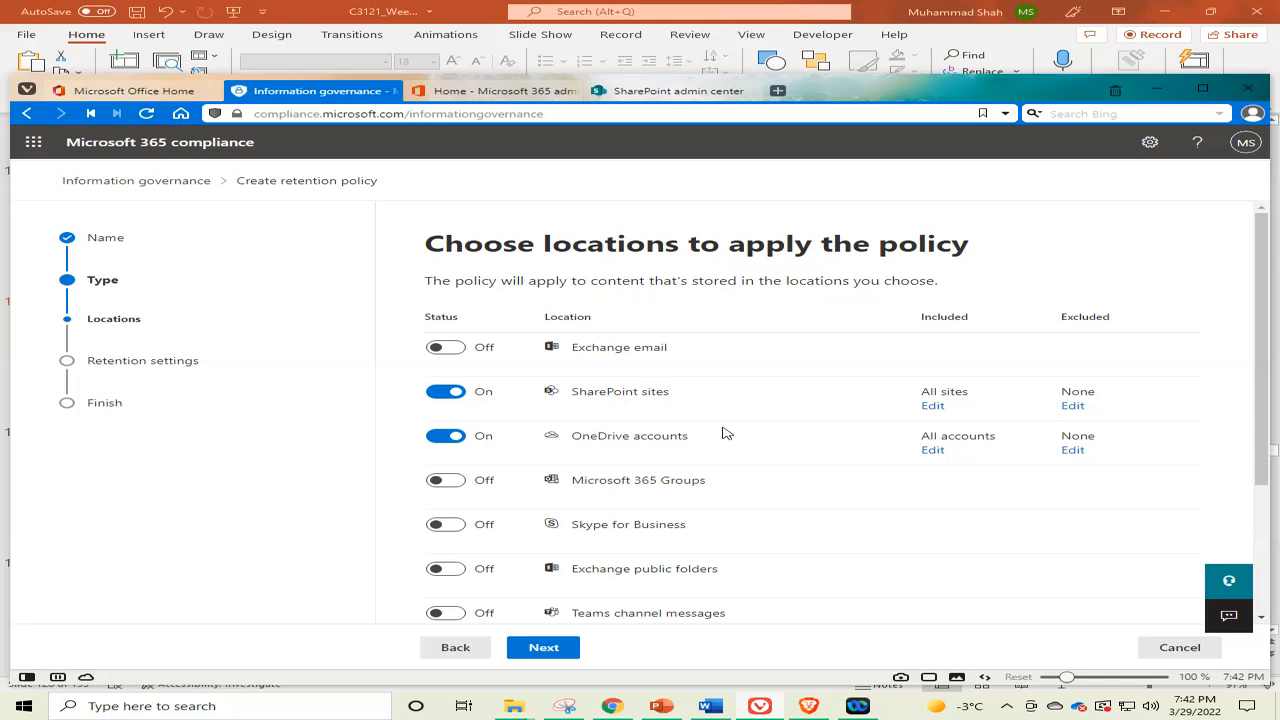
drag(1263, 242, 1274, 391)
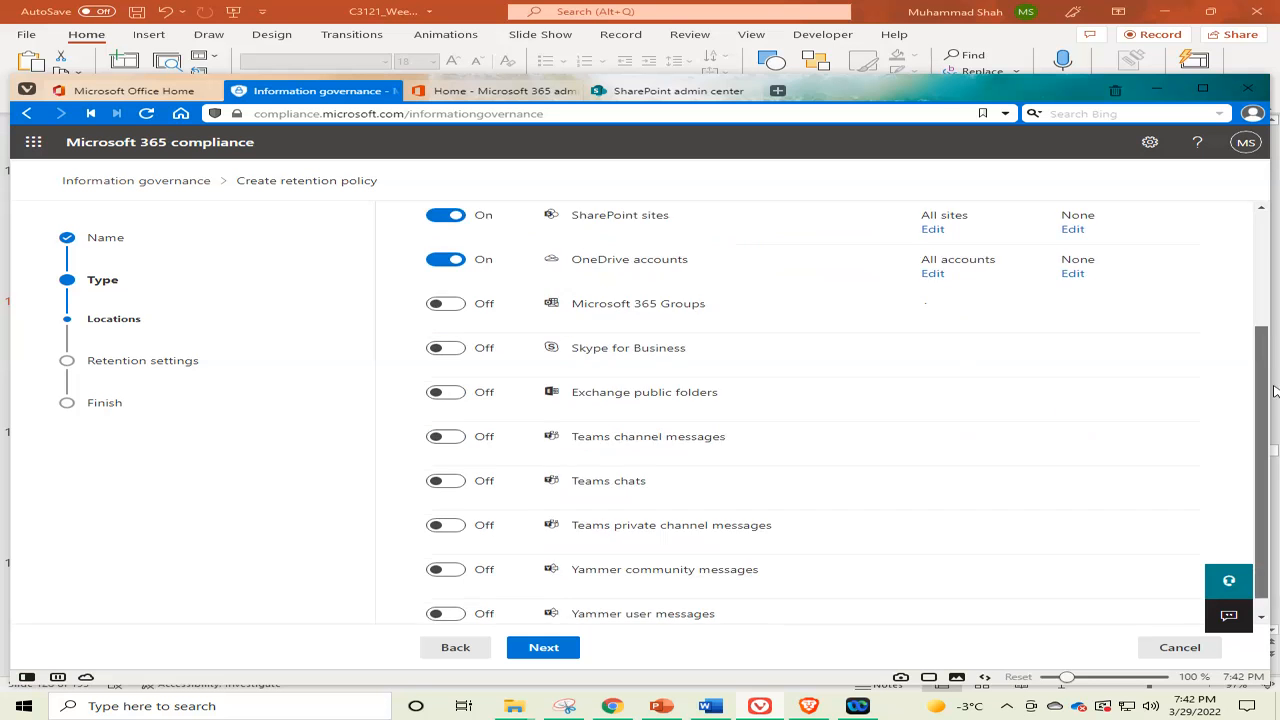
scroll(1276, 420, up, 3)
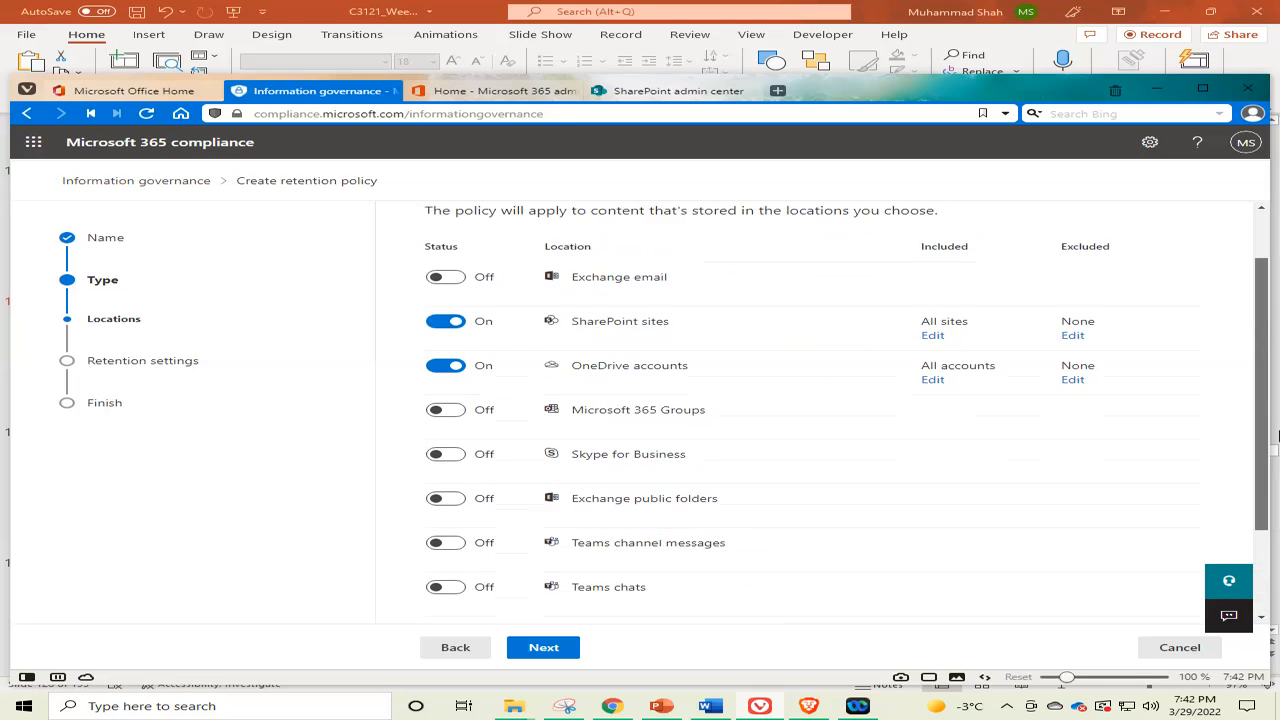
scroll(1276, 436, down, 3)
Turn on Teams chats again and check its effect on the SharePoint and OneDrive locations
click(488, 462)
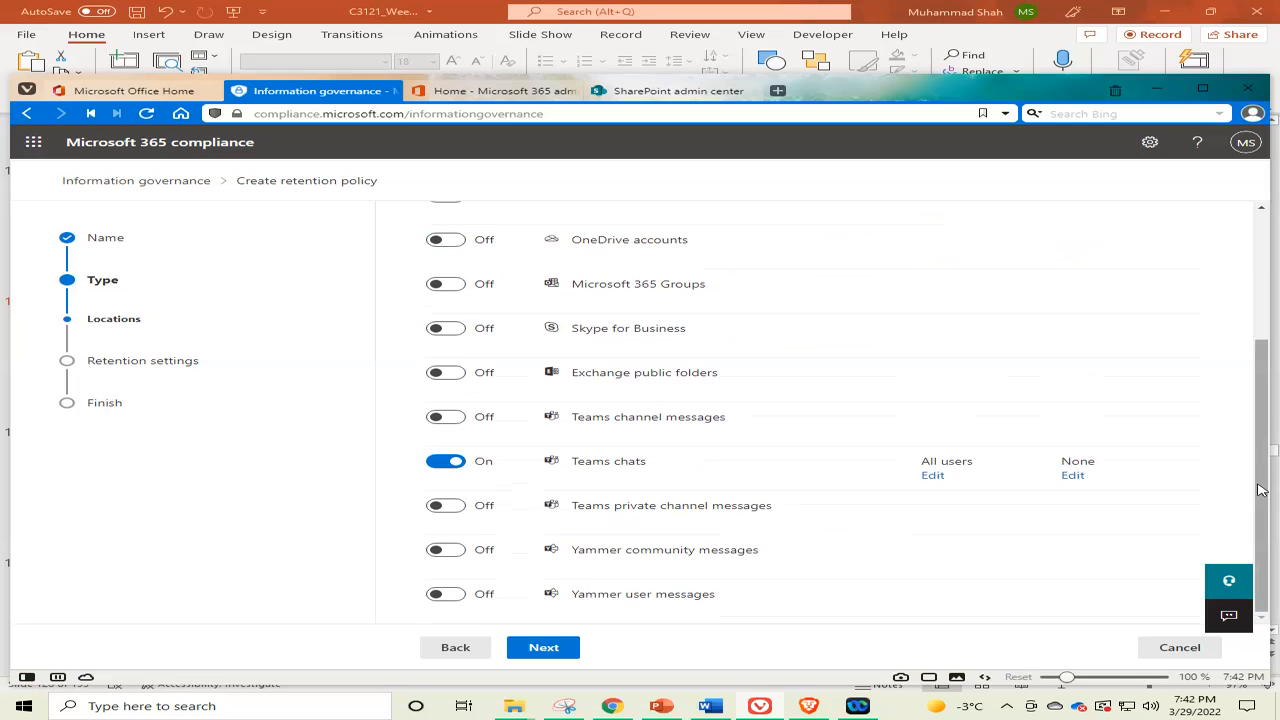
drag(1260, 490, 1244, 316)
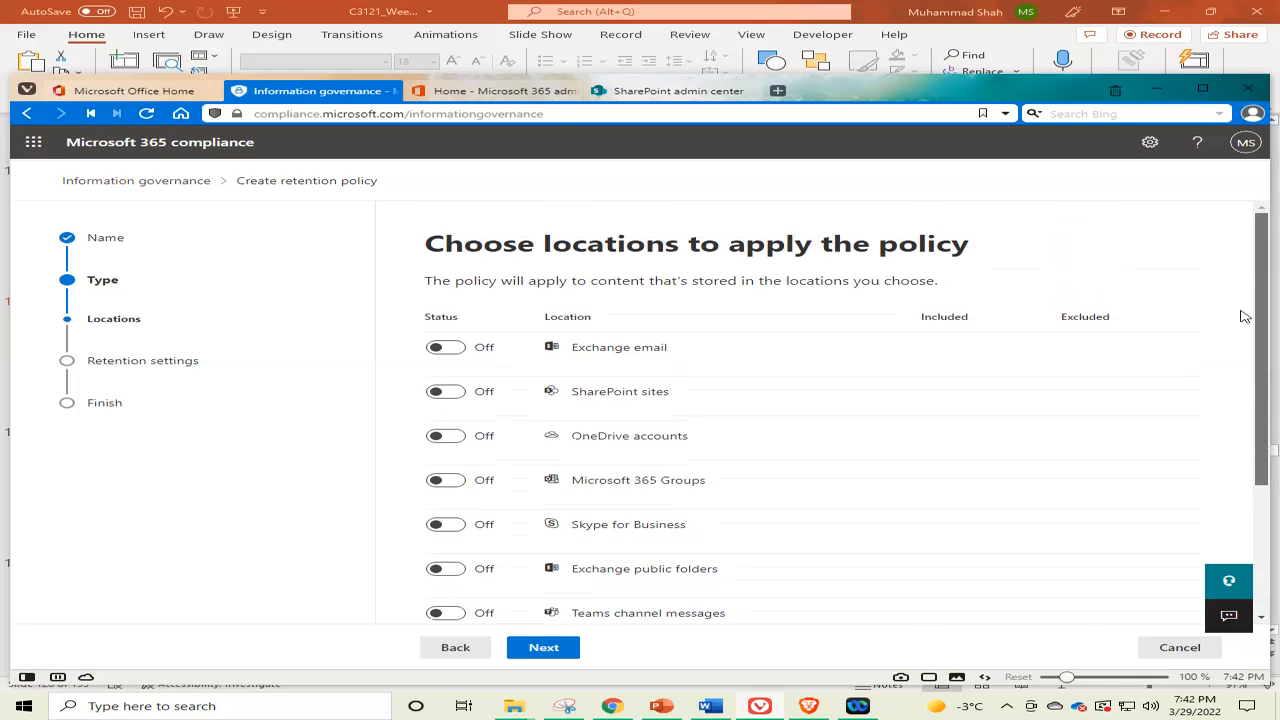
scroll(1250, 372, down, 3)
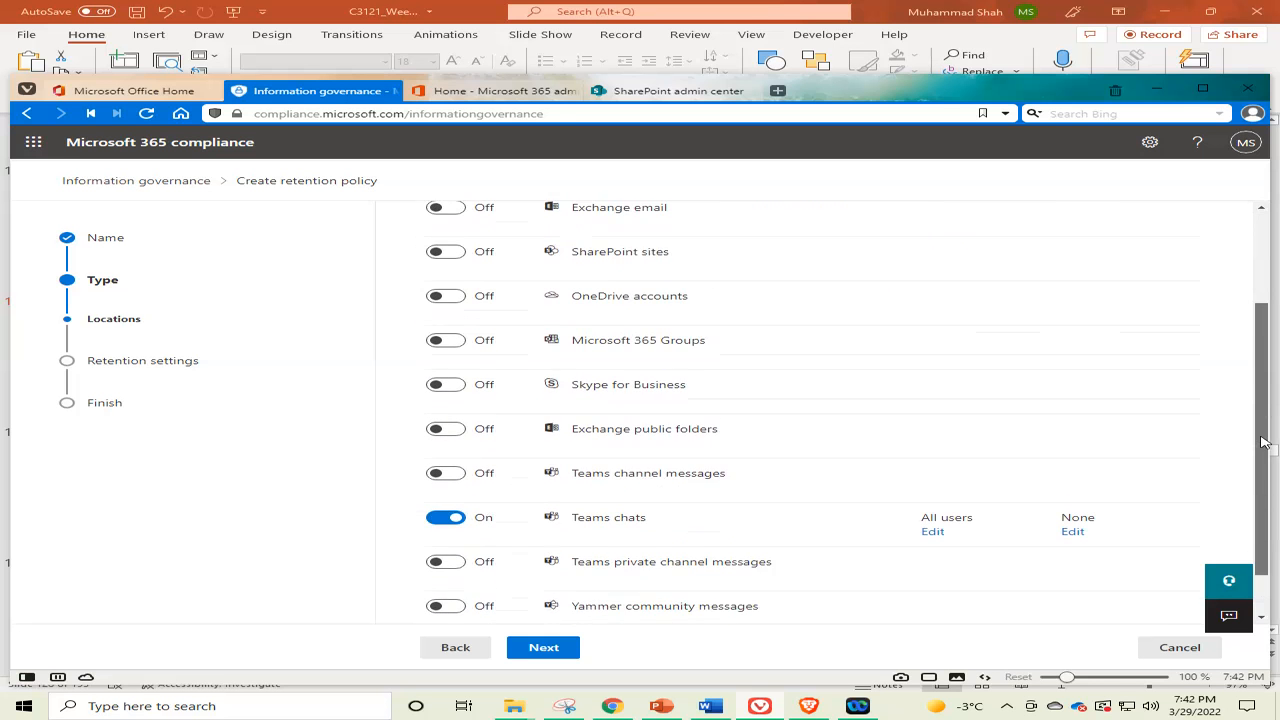
scroll(1263, 442, up, 1)
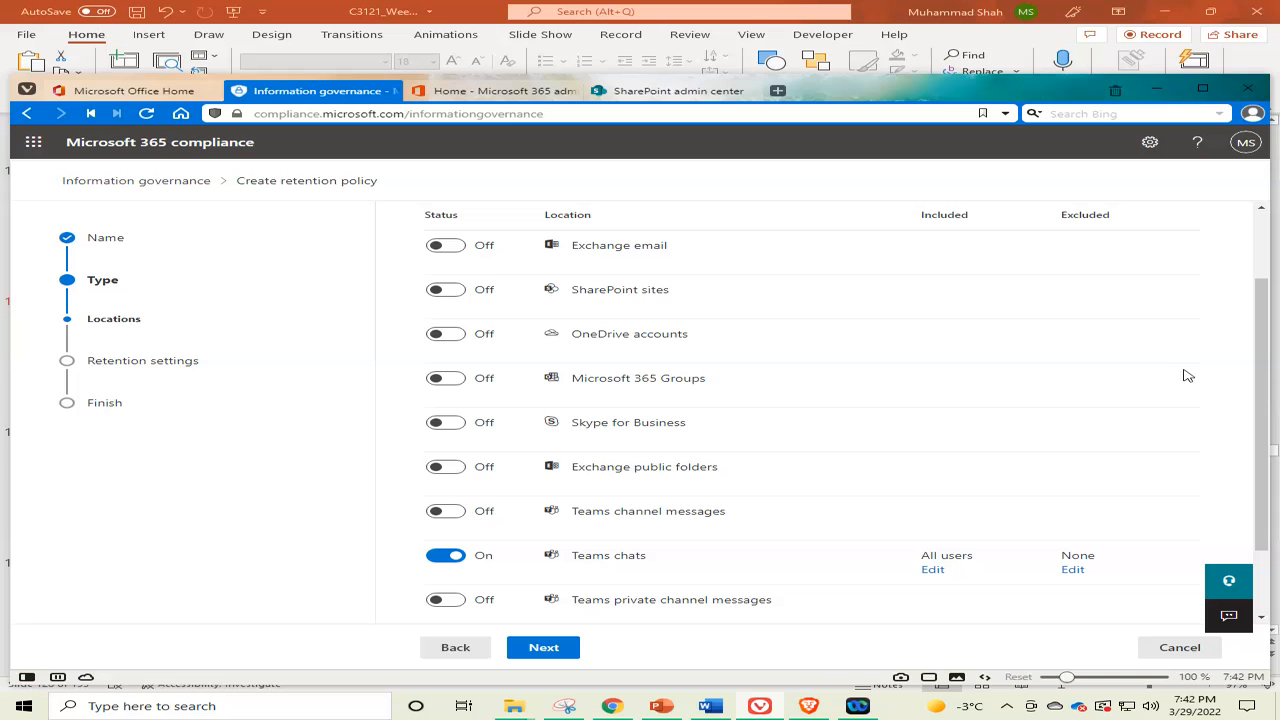
Turn on SharePoint sites, OneDrive accounts, Exchange email, Microsoft 365 Groups and Skype for Business as policy locations
click(456, 291)
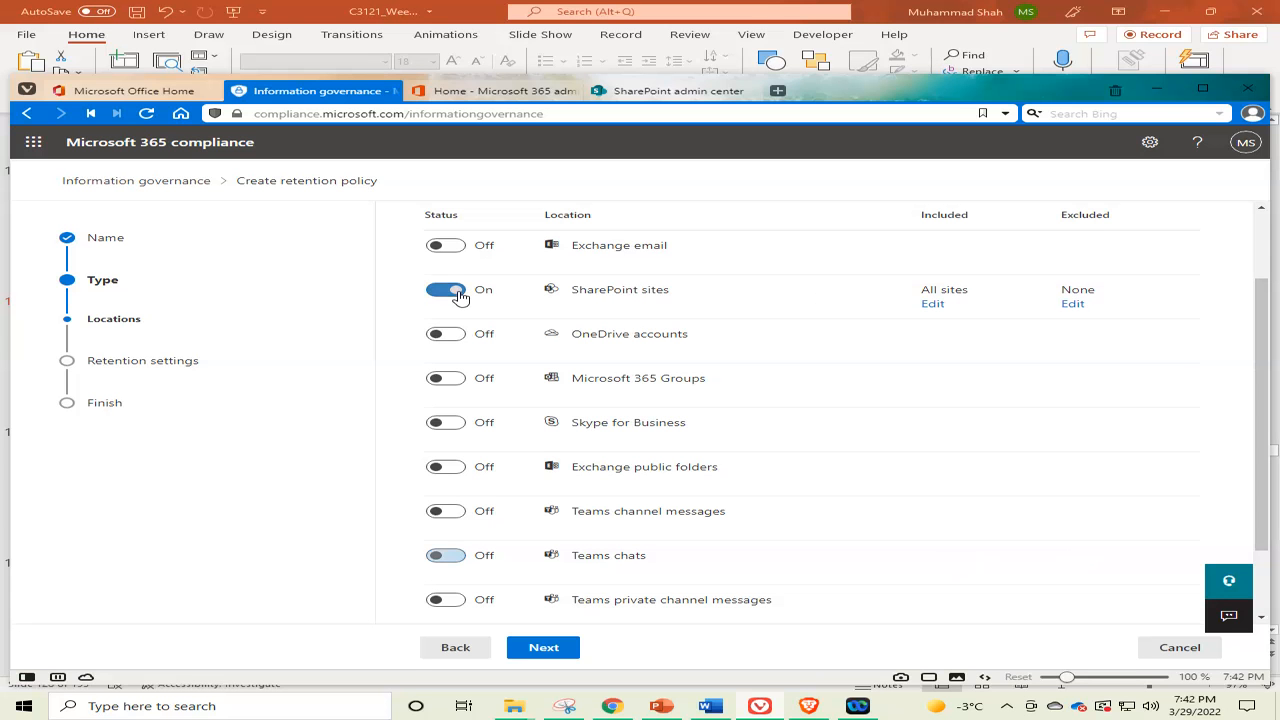
click(455, 334)
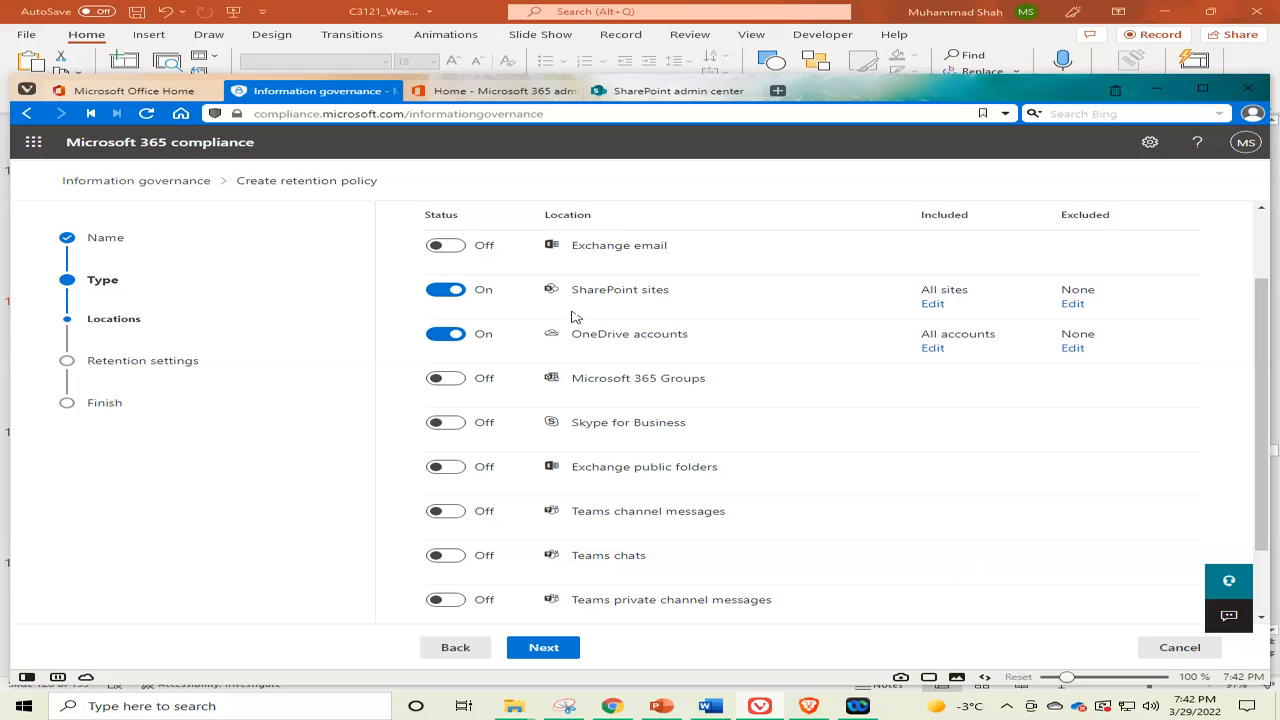
click(447, 247)
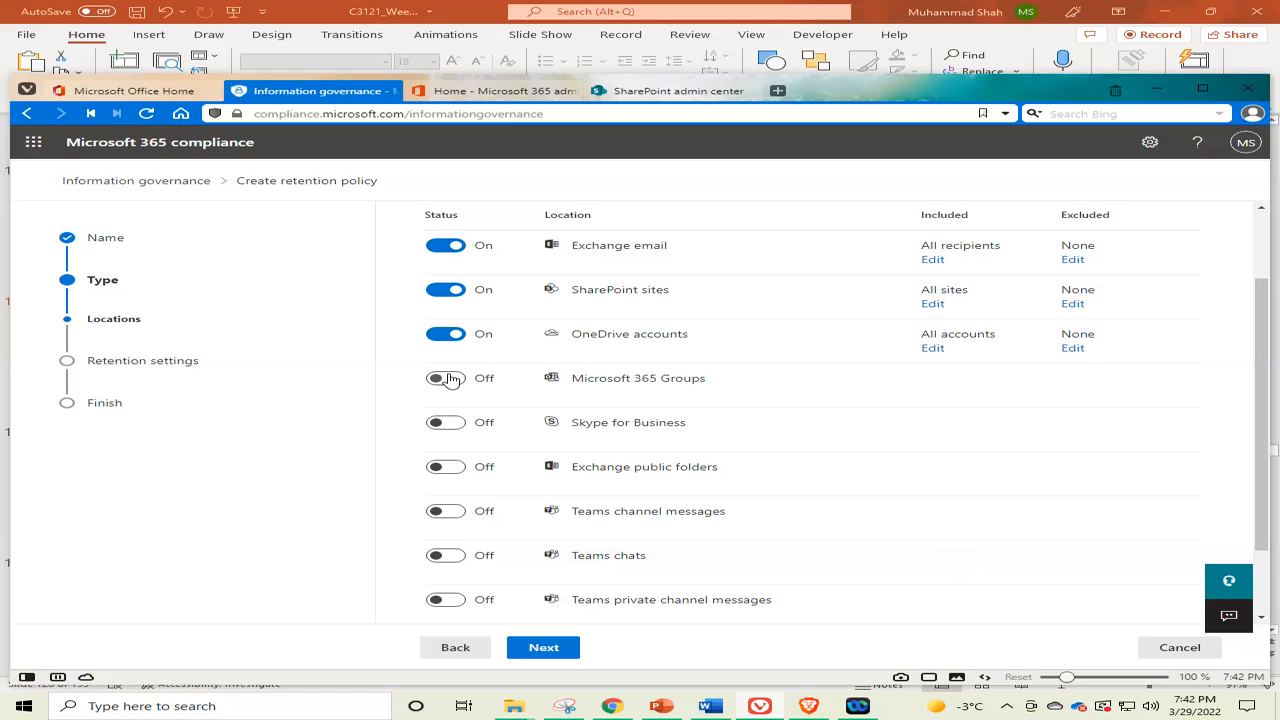
click(452, 380)
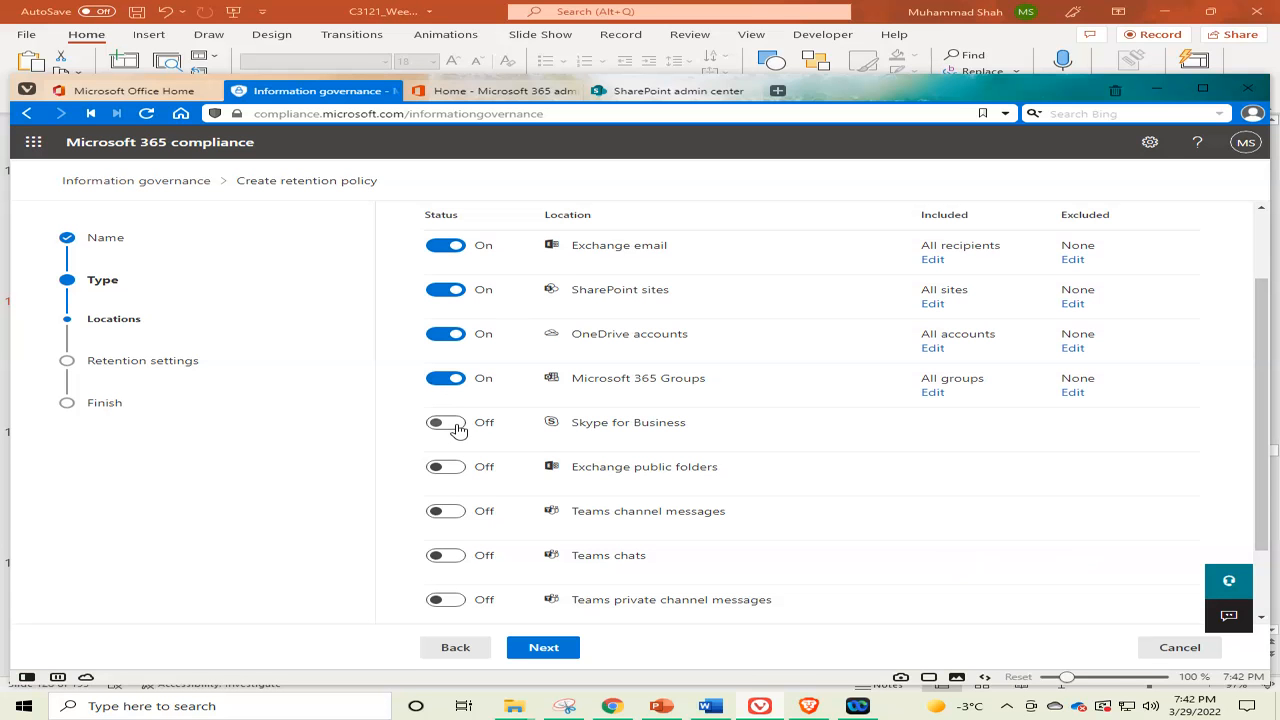
click(458, 428)
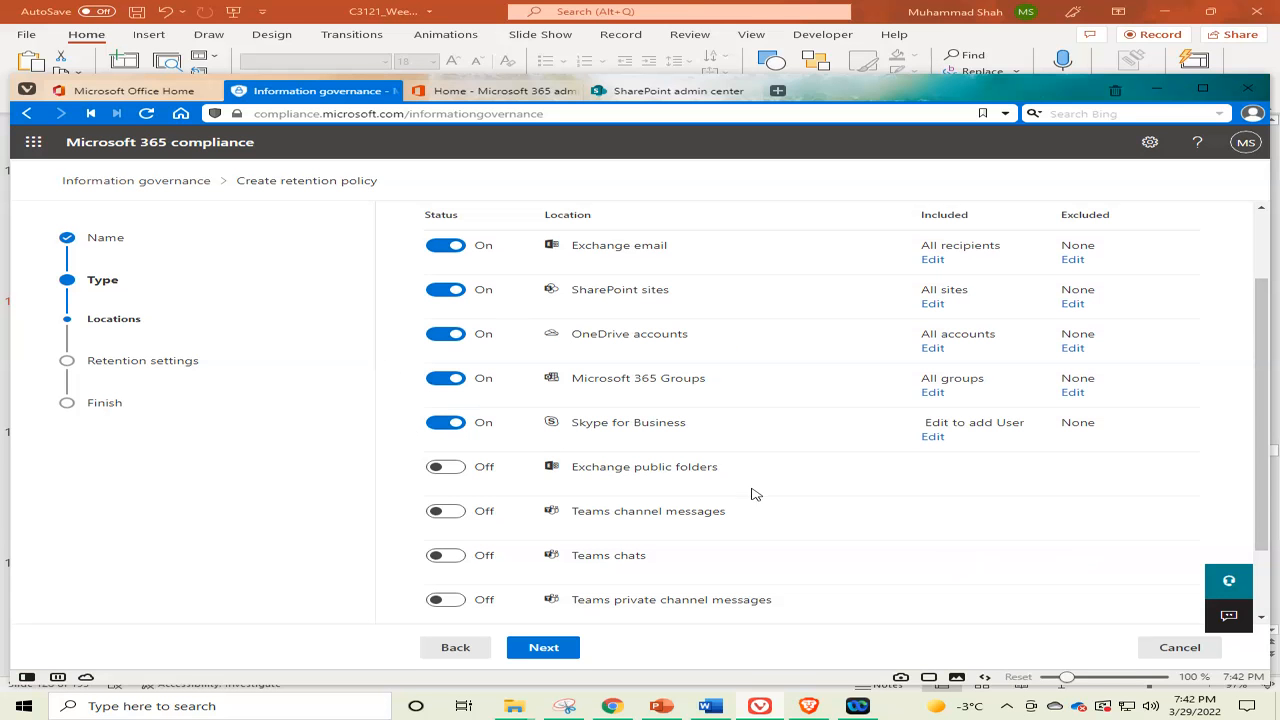
Turn off Skype for Business as a policy location and continue to the retention settings
click(541, 650)
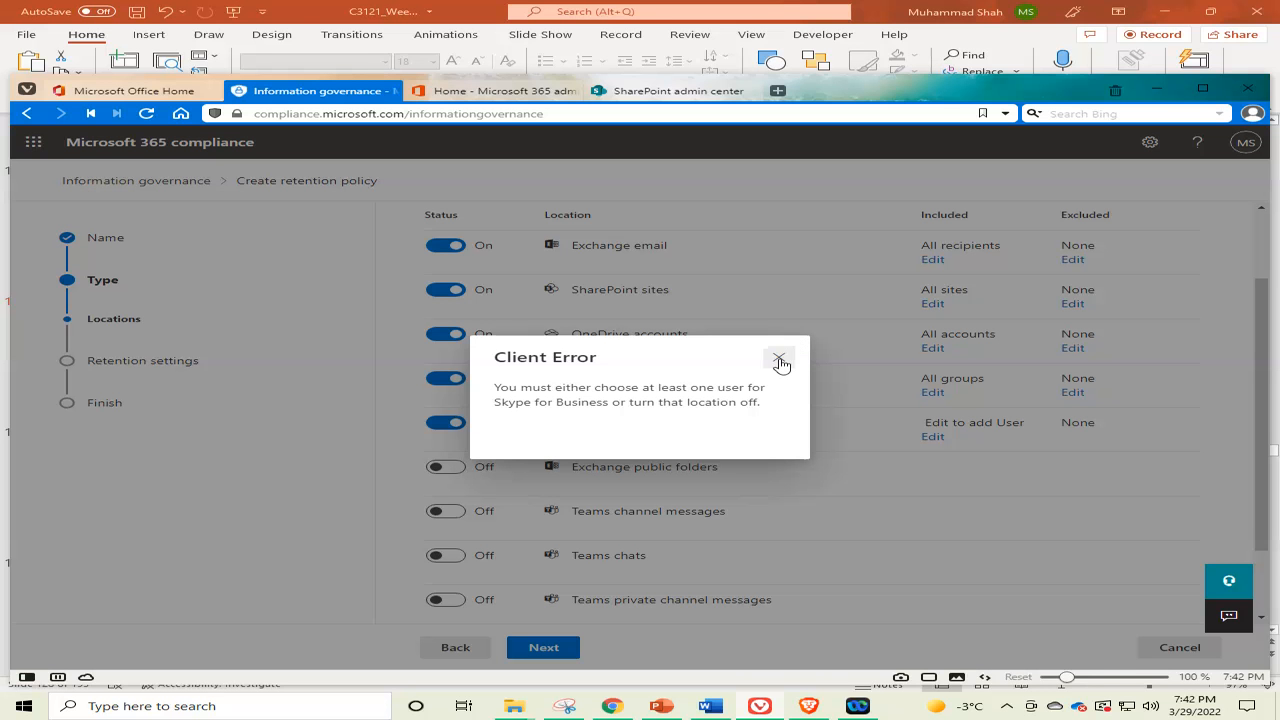
click(779, 358)
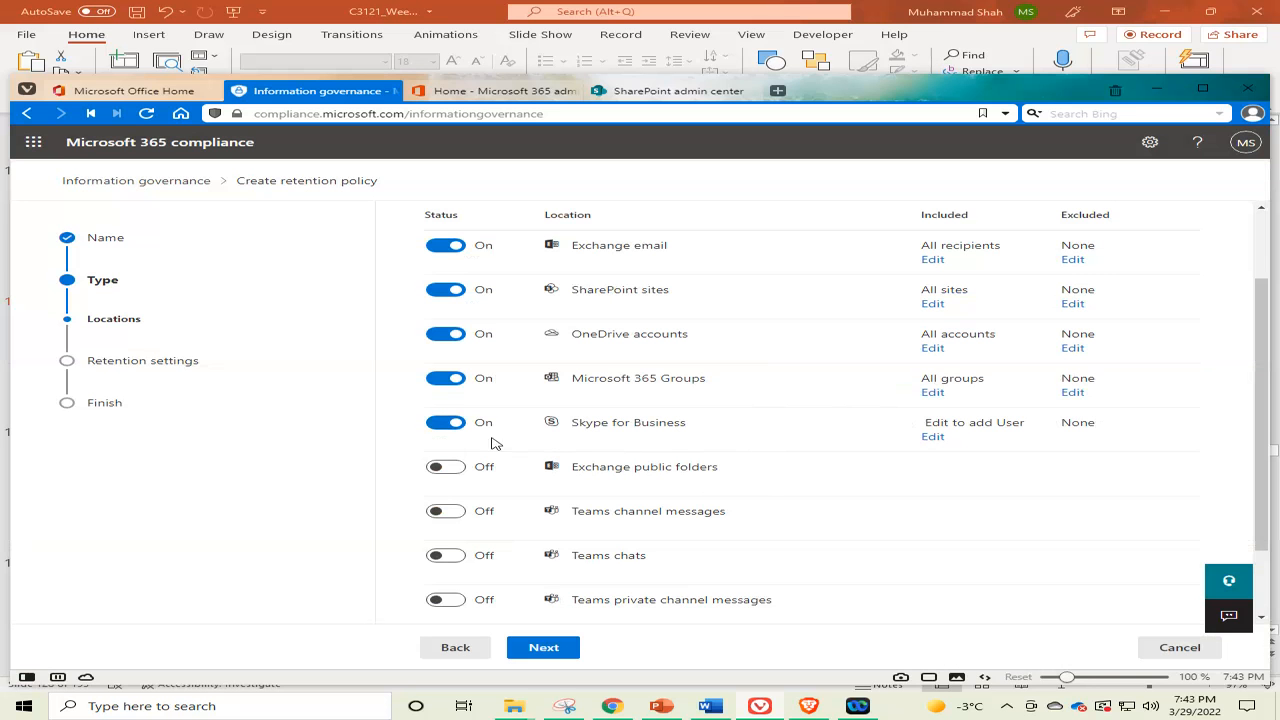
click(462, 427)
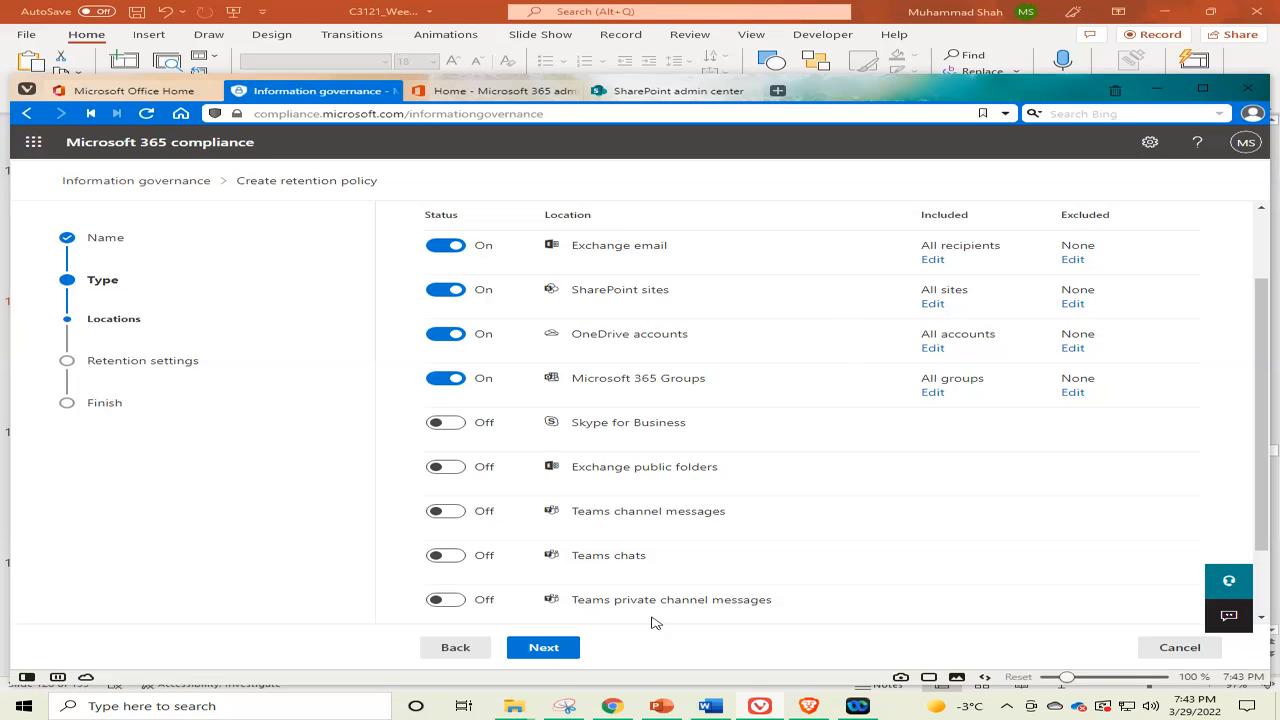
click(543, 648)
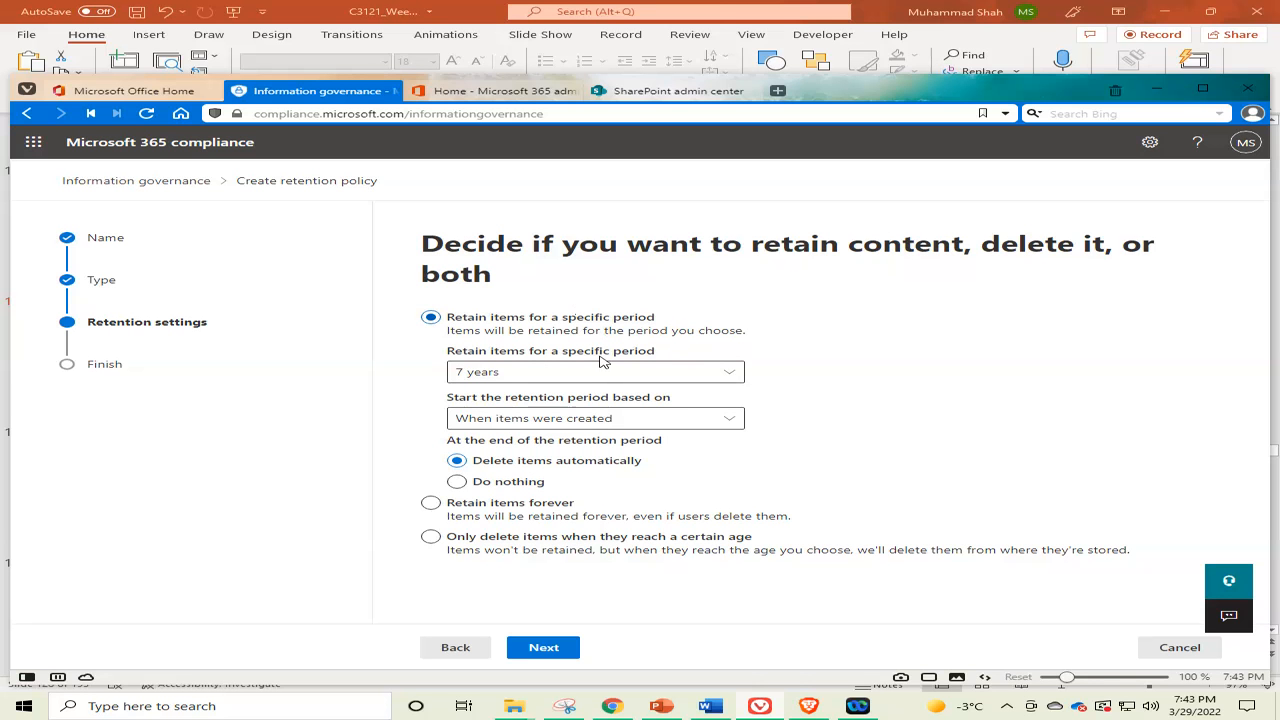
Try the Custom option for the retention period and set the period back to 7 years
click(559, 371)
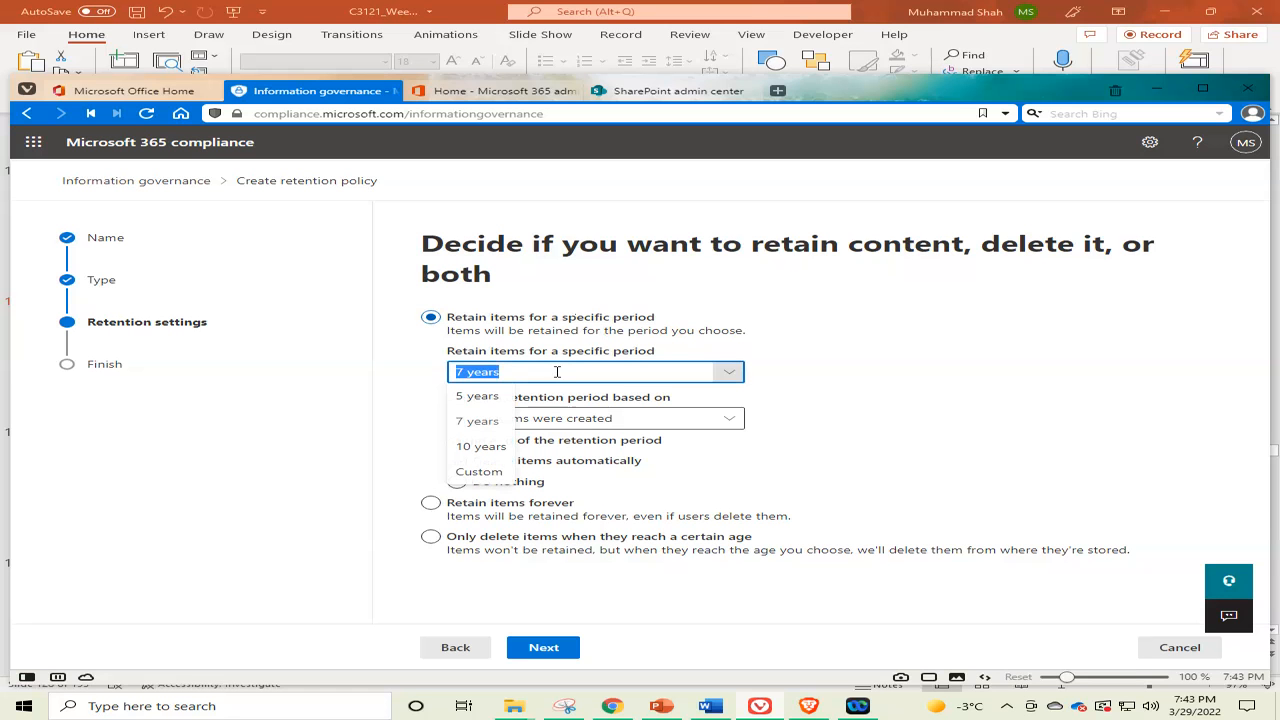
click(482, 472)
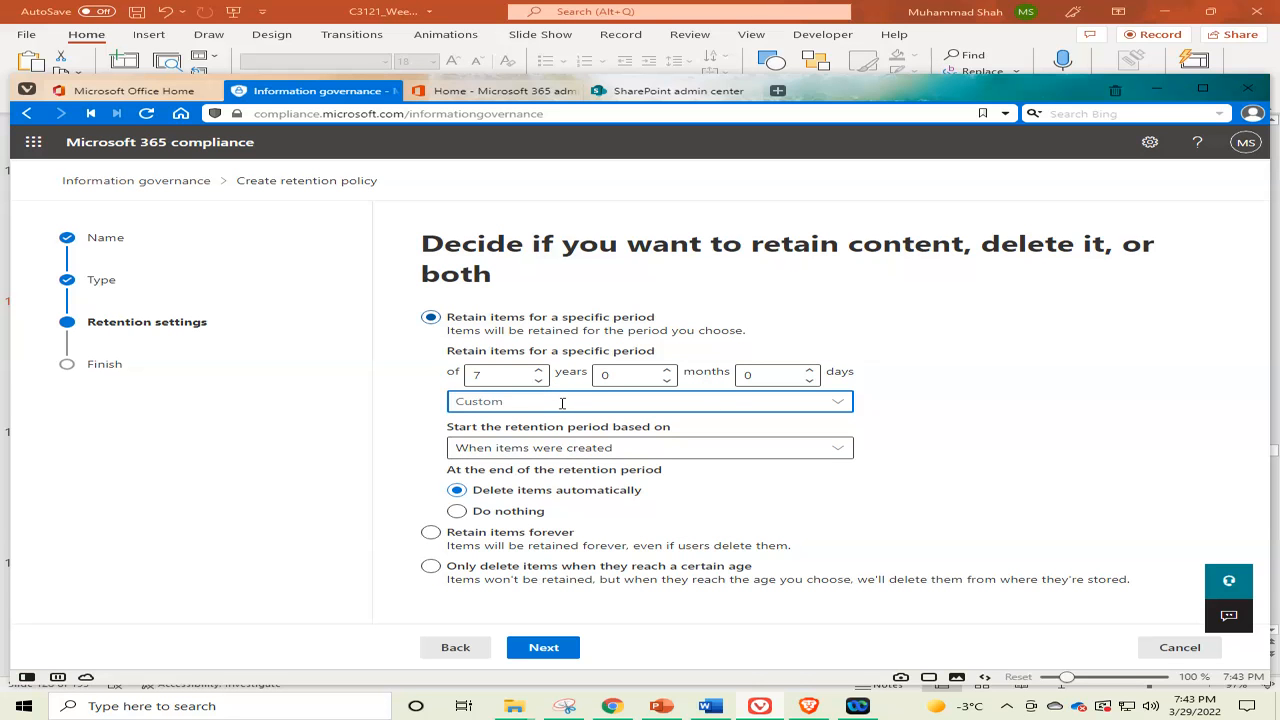
click(837, 405)
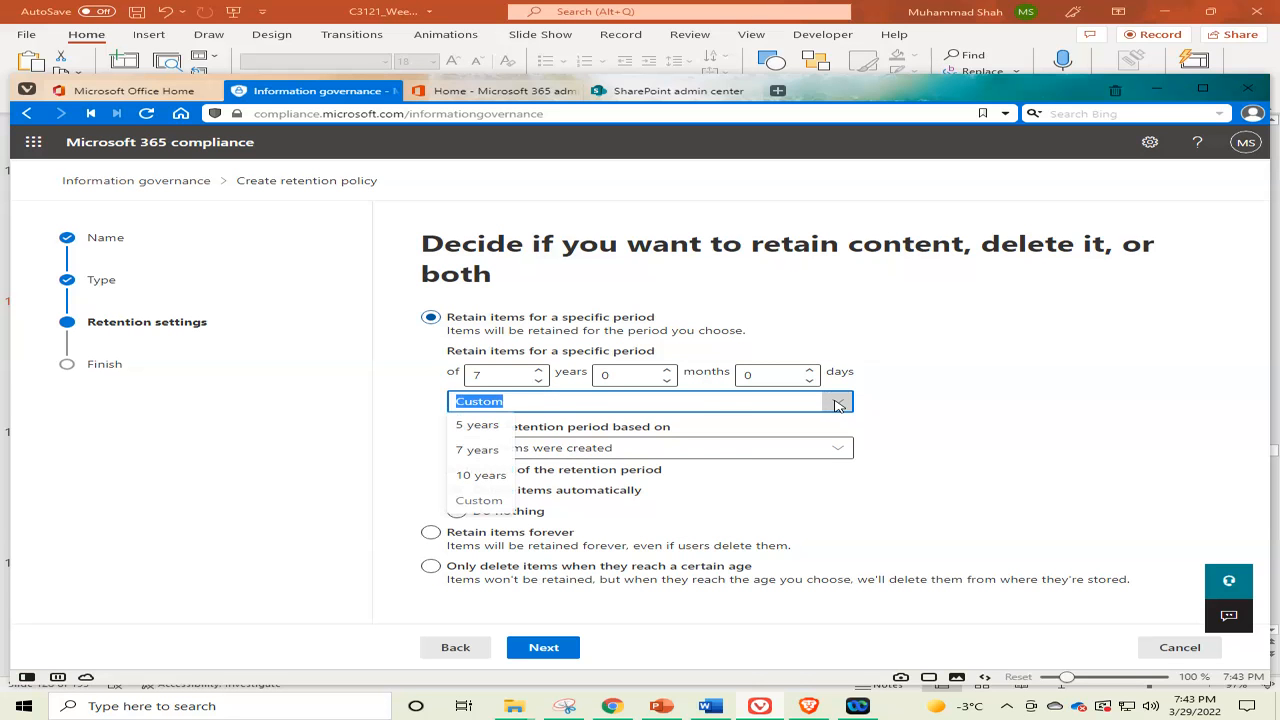
click(477, 452)
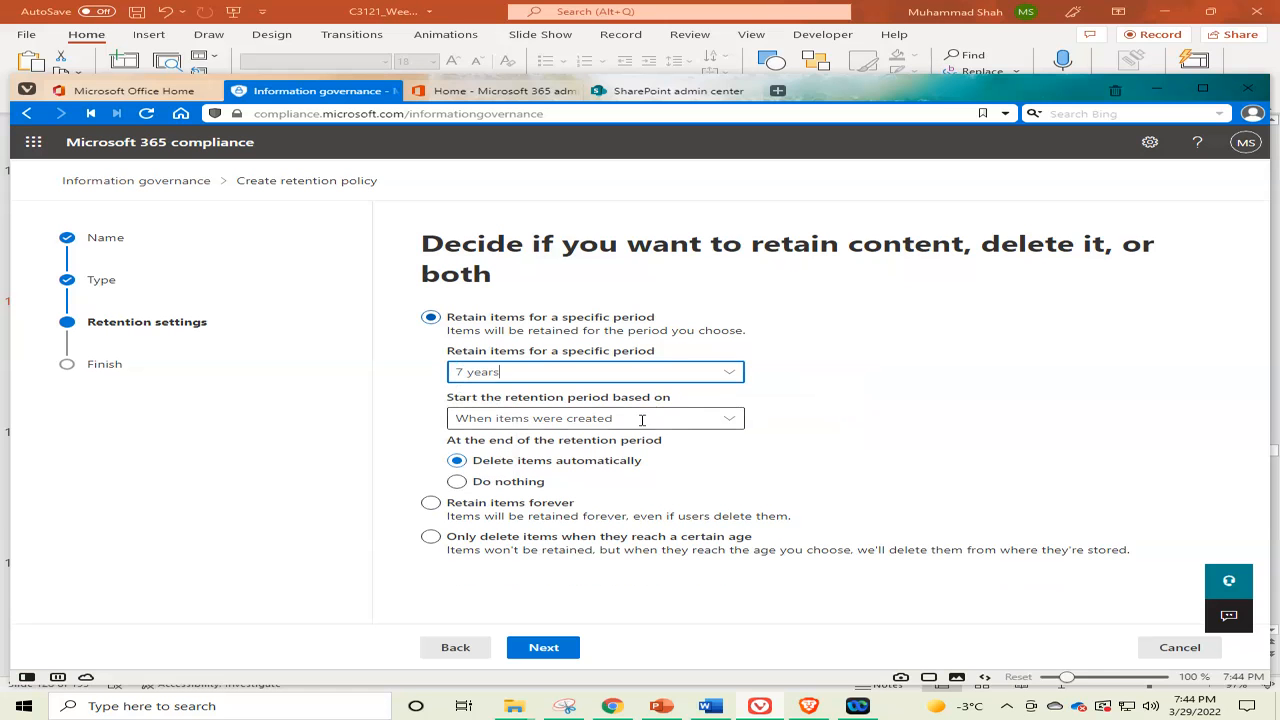
Start the retention period based on when items were last modified and continue to the policy review
click(731, 420)
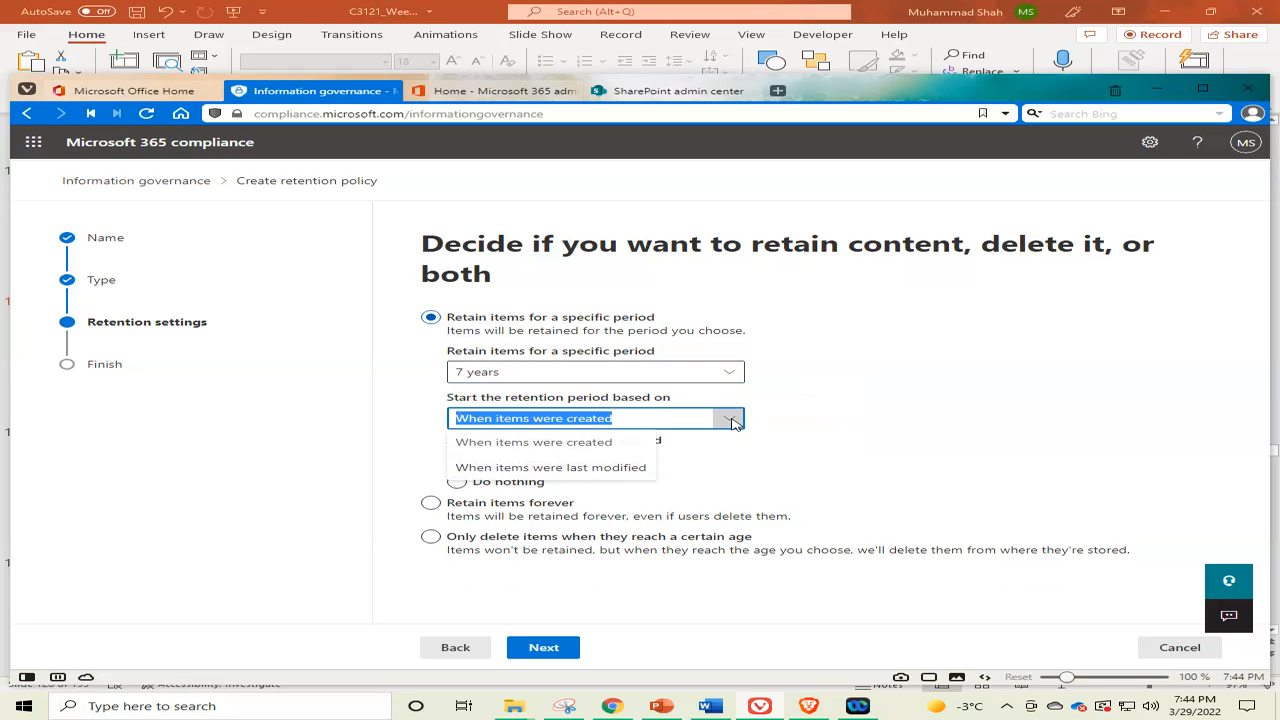
click(603, 467)
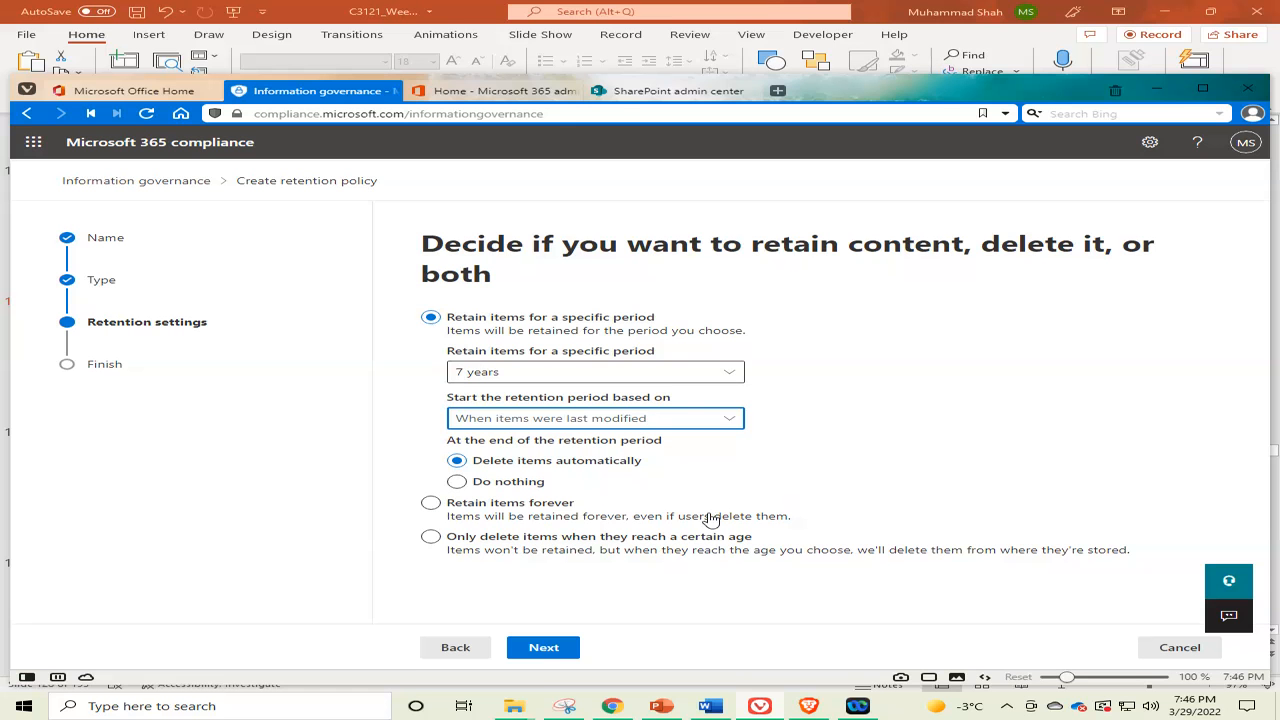
click(545, 648)
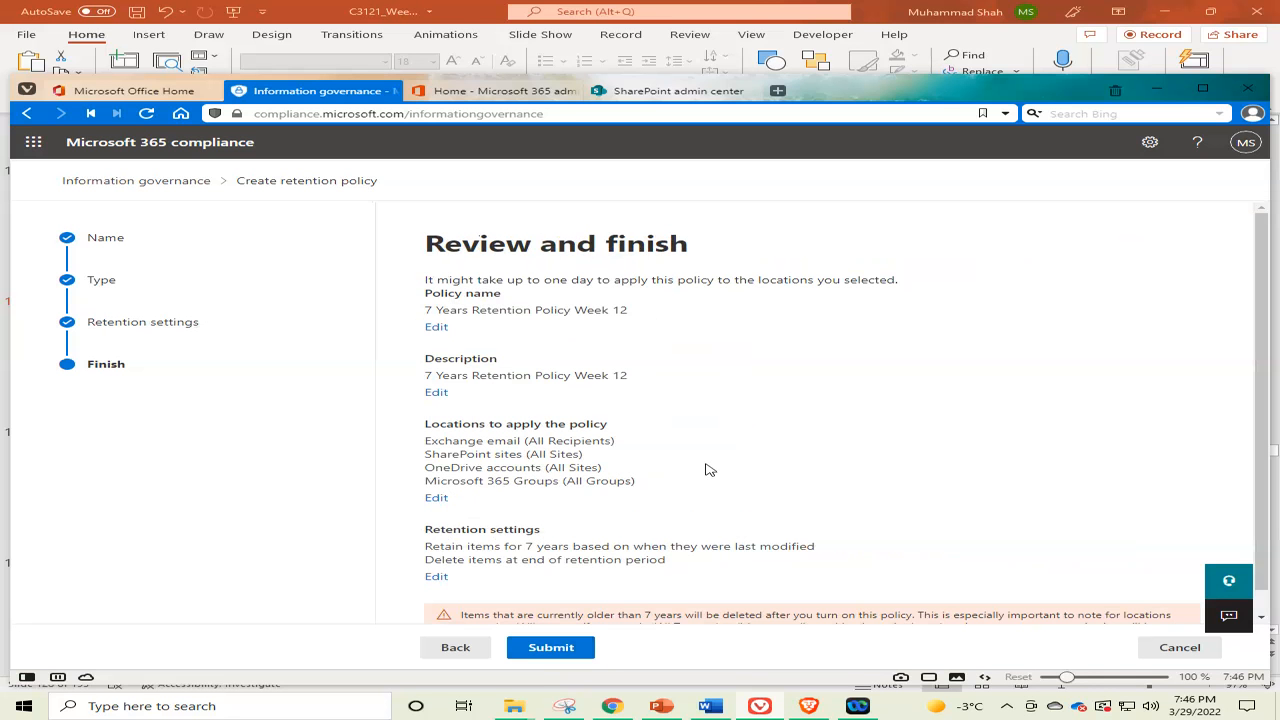
Review and submit the 7 Years Retention Policy Week 12, and switch to the PowerPoint presentation
scroll(711, 388, down, 1)
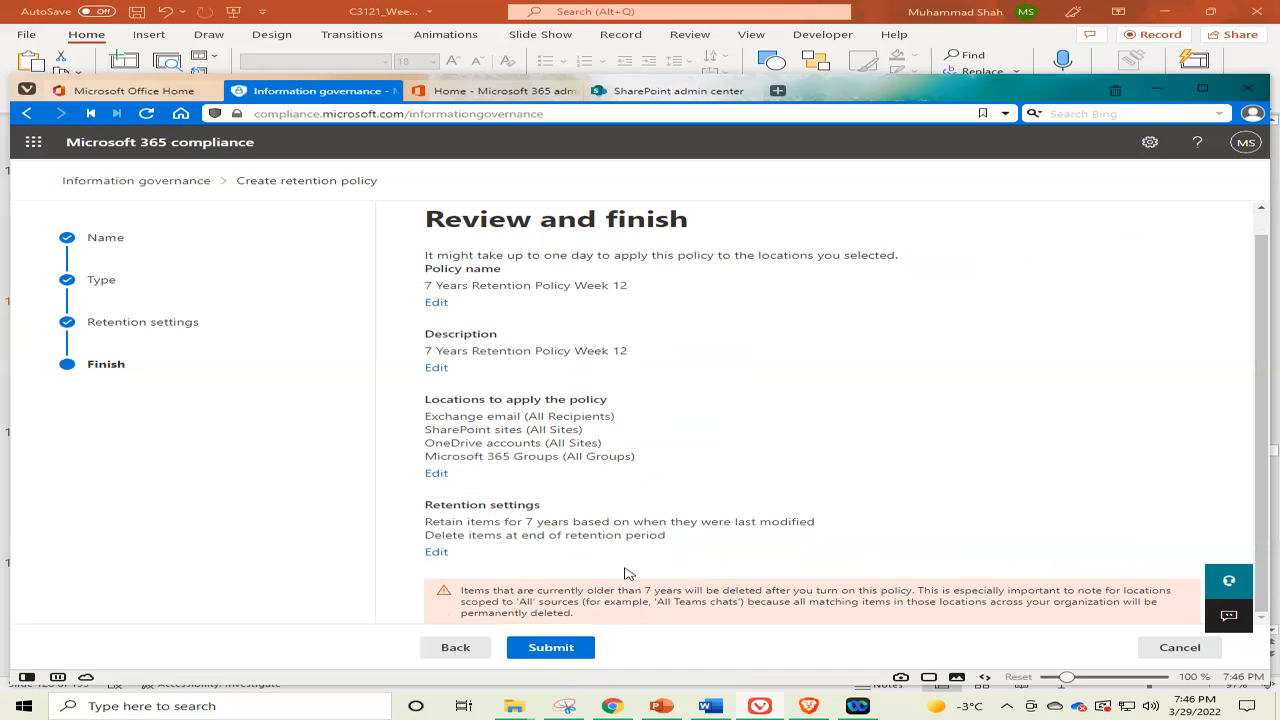
click(551, 648)
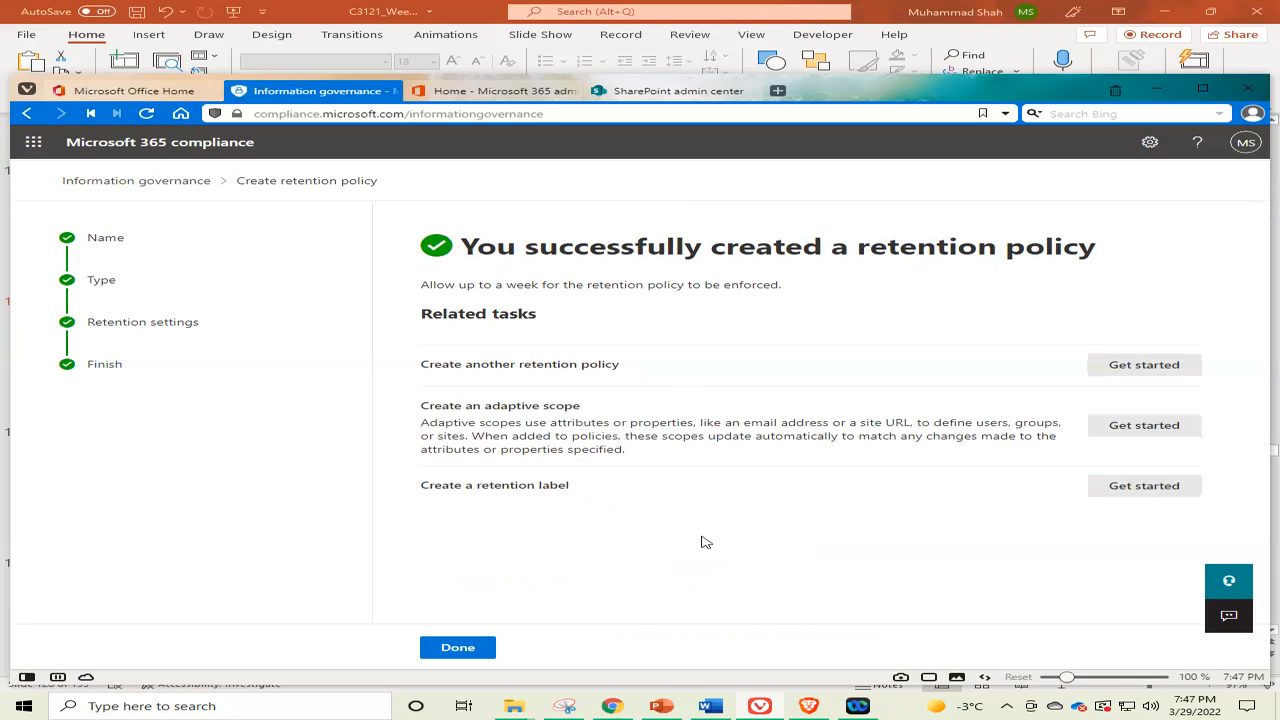
click(630, 708)
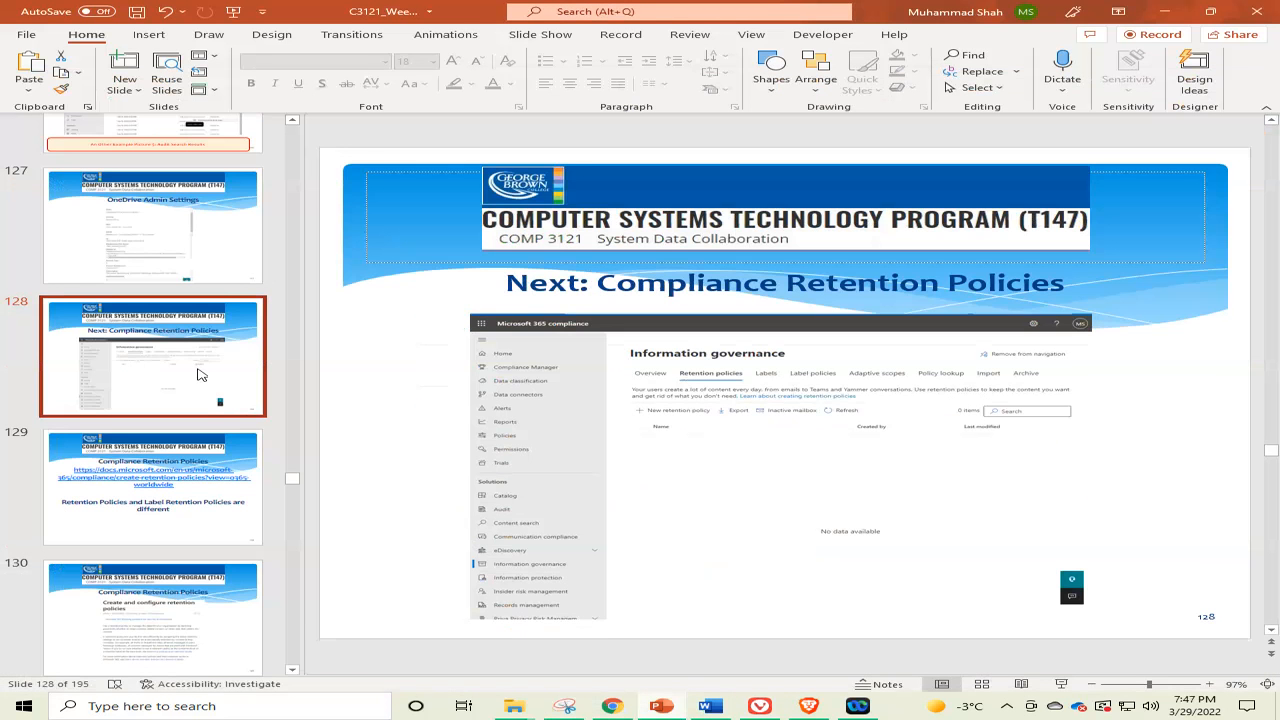